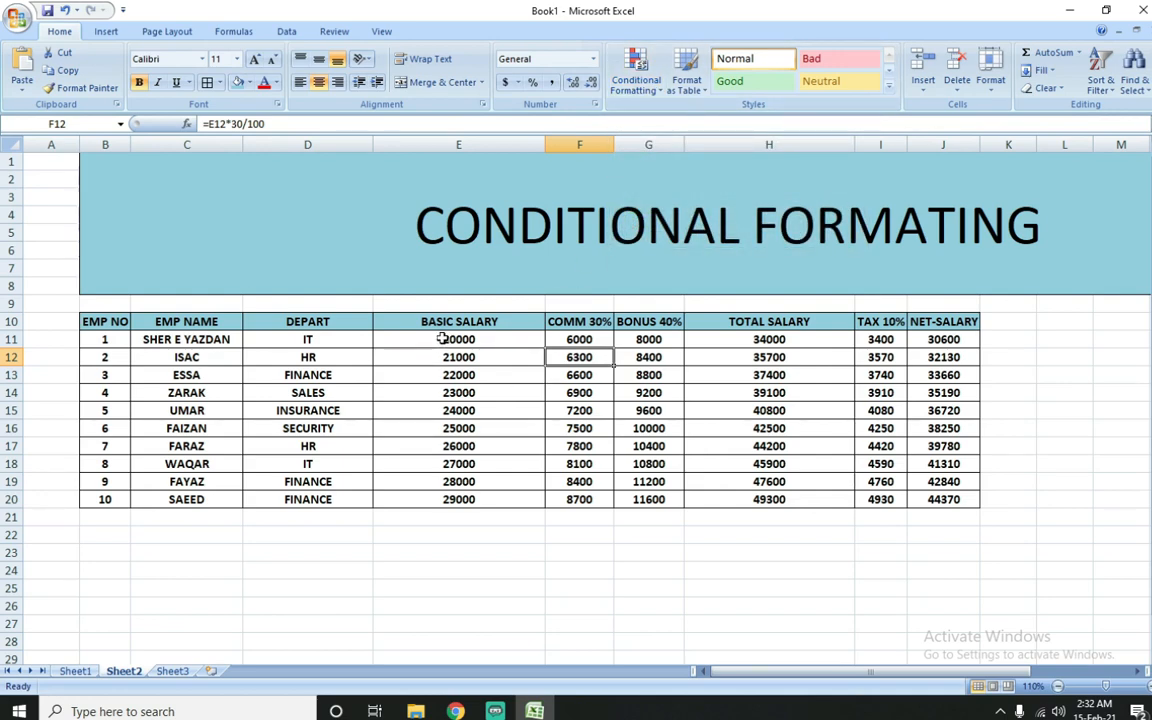
Step: Start a Greater Than highlight rule on the basic salaries in E11:E20 with 25000 as the threshold
{"action": "left_click_drag", "start_coordinate": [442, 339], "coordinate": [452, 497]}
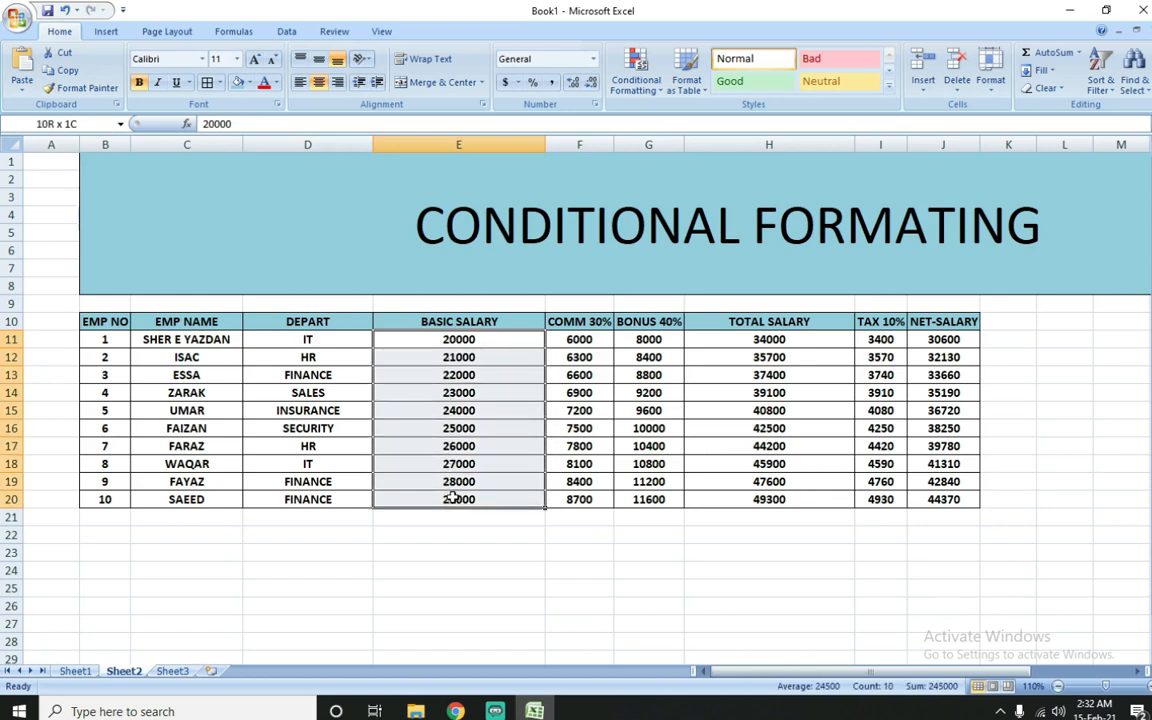
{"action": "left_click", "coordinate": [638, 84]}
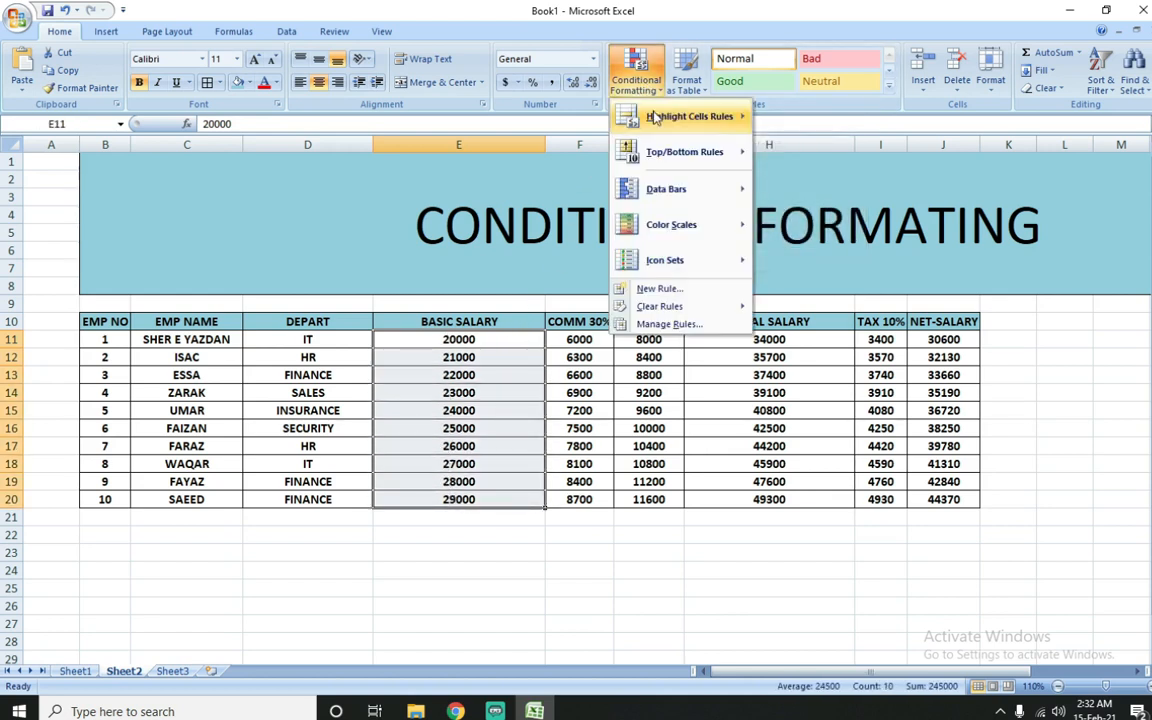
{"action": "mouse_move", "coordinate": [658, 122]}
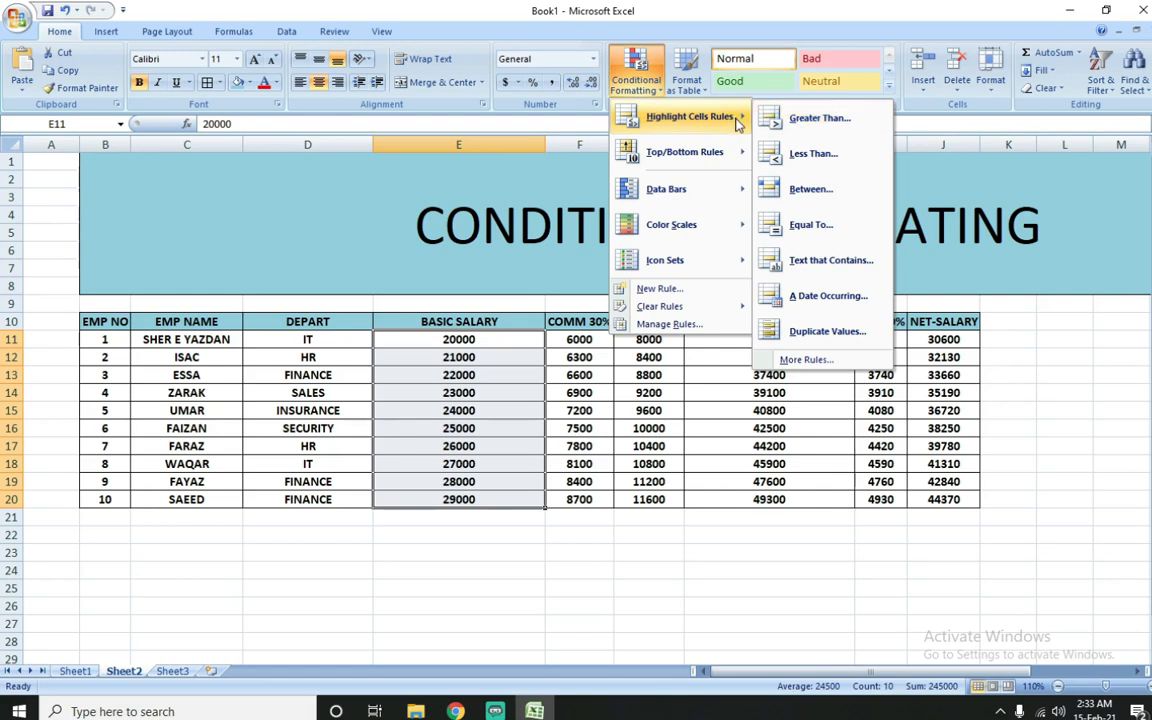
{"action": "left_click", "coordinate": [808, 125]}
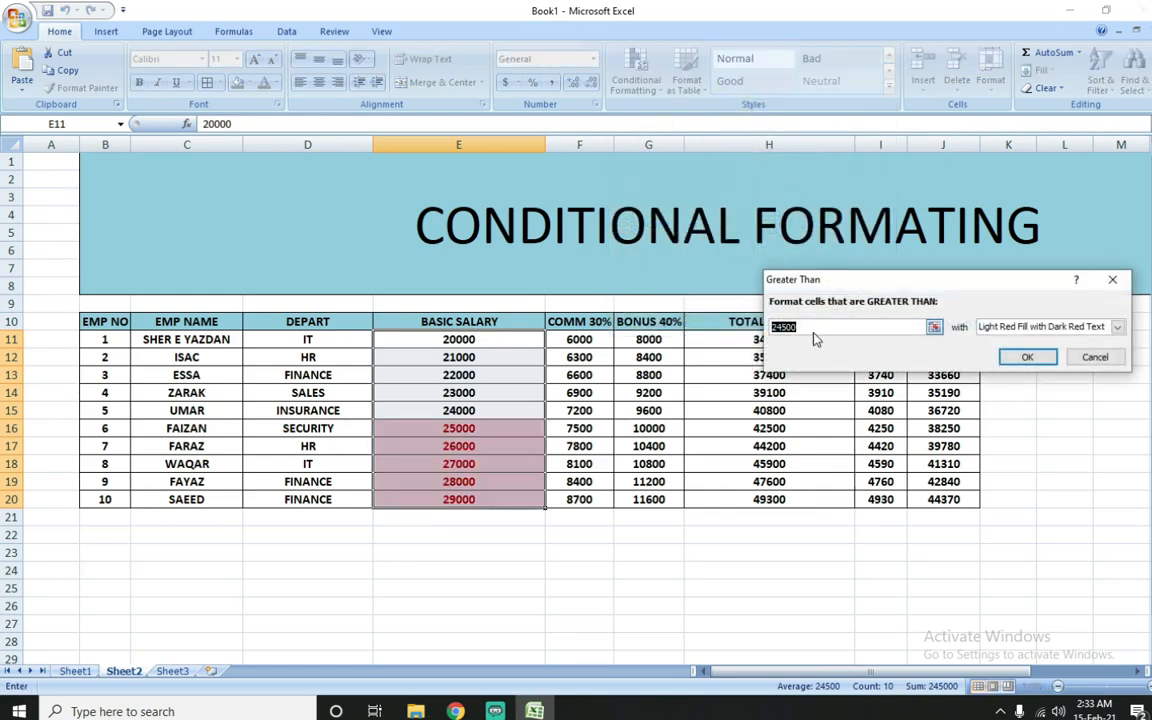
{"action": "left_click_drag", "start_coordinate": [898, 285], "coordinate": [590, 137]}
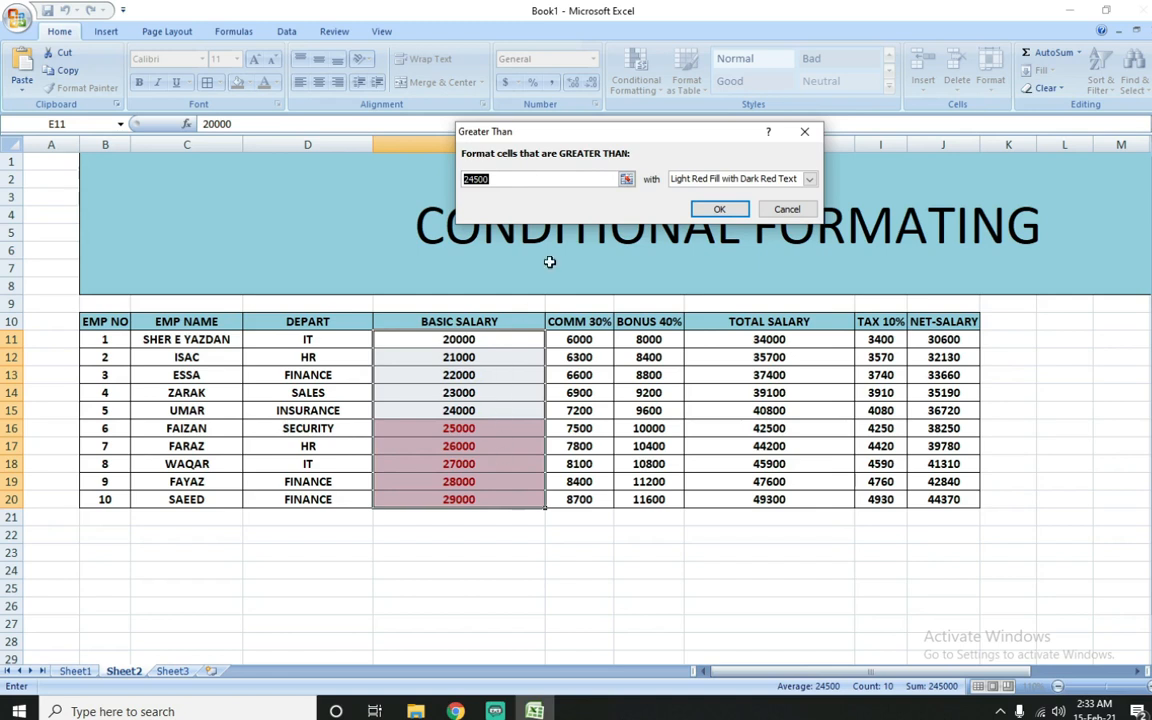
{"action": "left_click", "coordinate": [571, 181]}
{"action": "double_click", "coordinate": [571, 180]}
{"action": "type", "text": "2"}
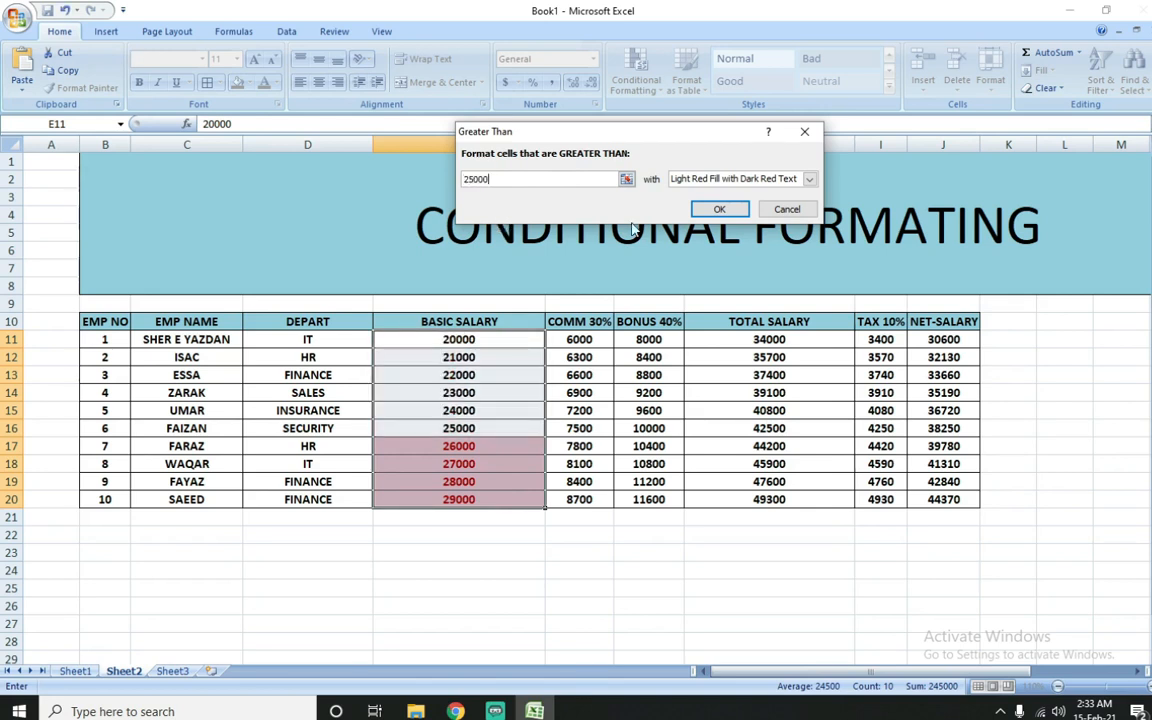
Step: Try the yellow fill, green fill, light red fill, red text and red border presets in turn on the Greater Than rule
{"action": "left_click", "coordinate": [810, 179]}
{"action": "key", "text": "Down"}
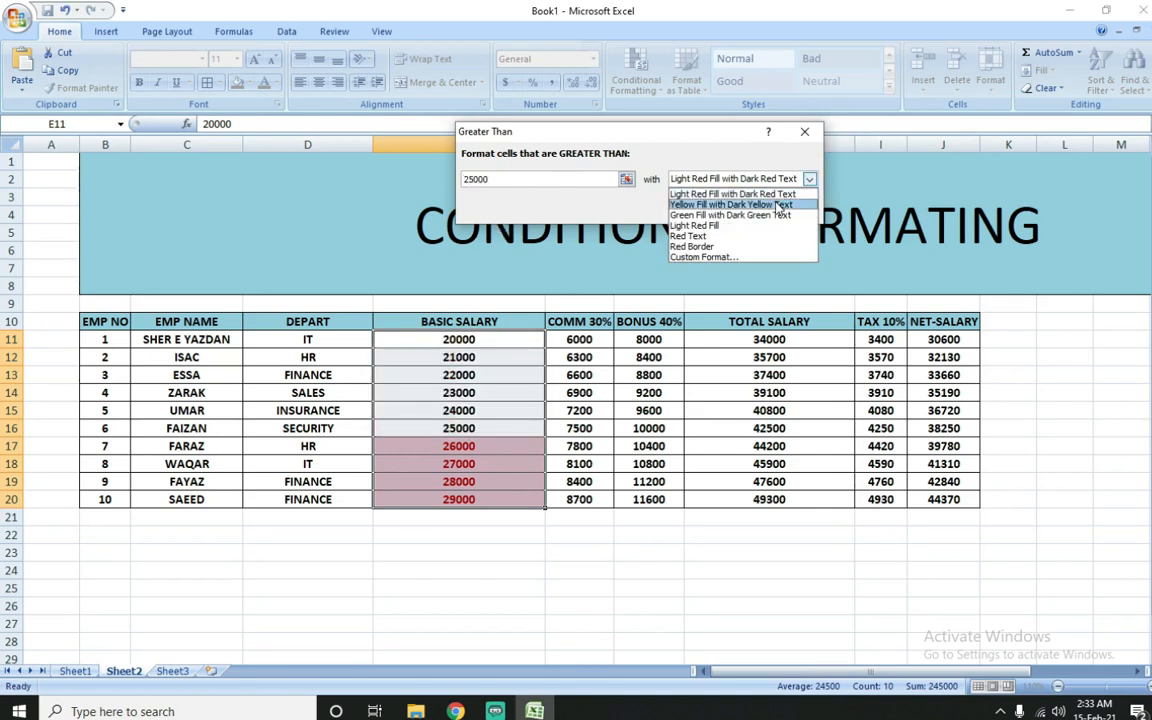
{"action": "key", "text": "Return"}
{"action": "left_click", "coordinate": [810, 179]}
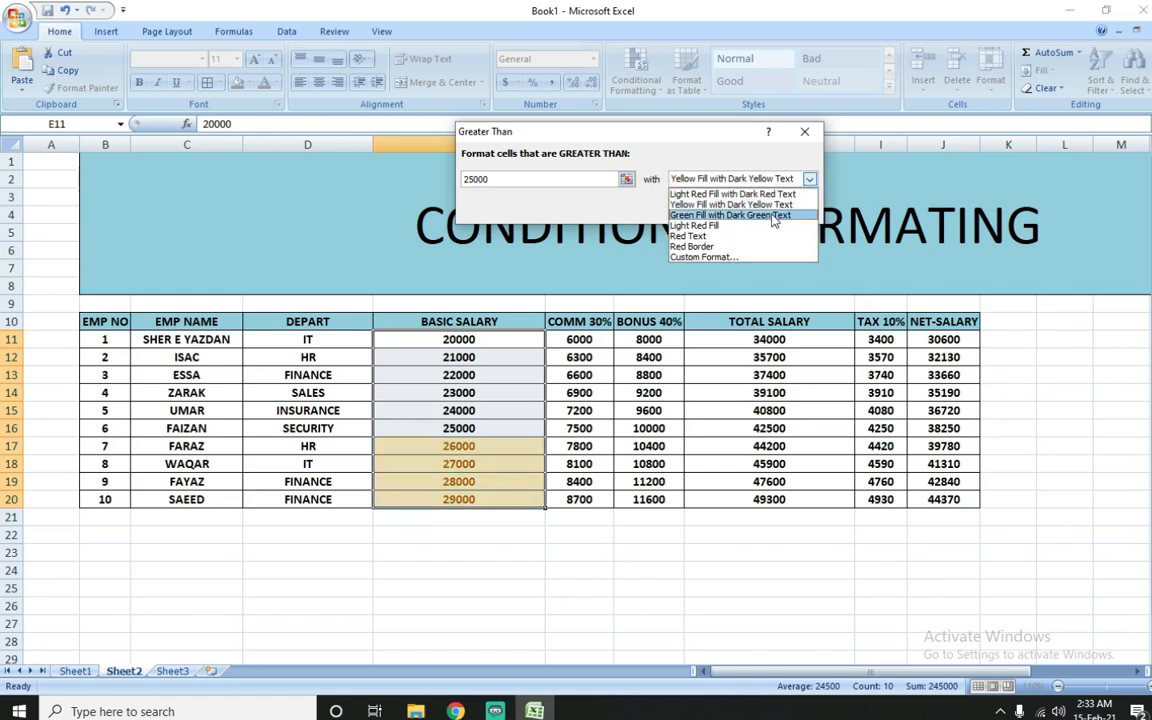
{"action": "left_click", "coordinate": [769, 216]}
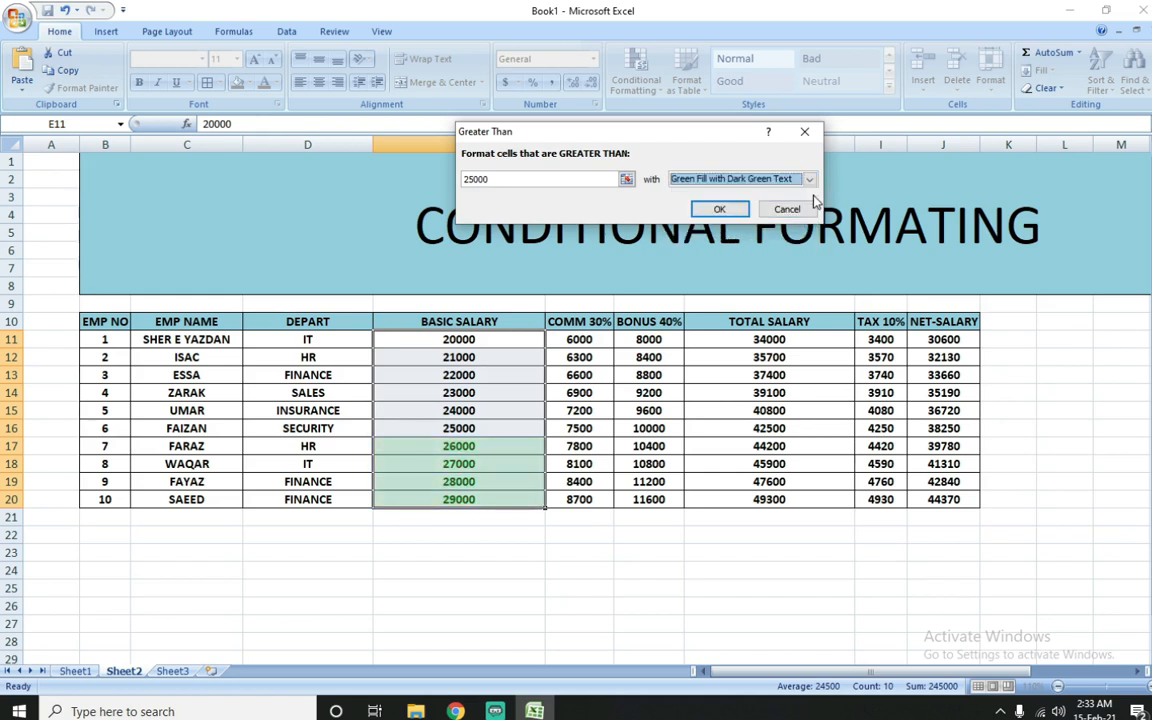
{"action": "left_click", "coordinate": [811, 184]}
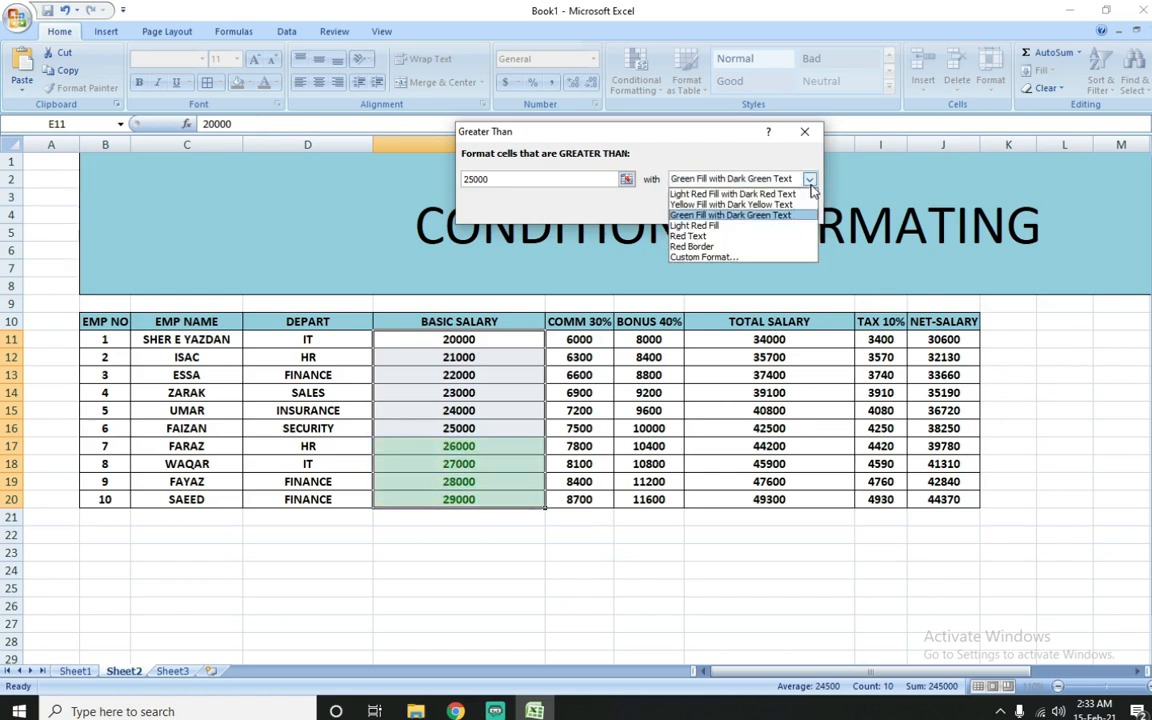
{"action": "left_click", "coordinate": [769, 227]}
{"action": "left_click", "coordinate": [808, 180]}
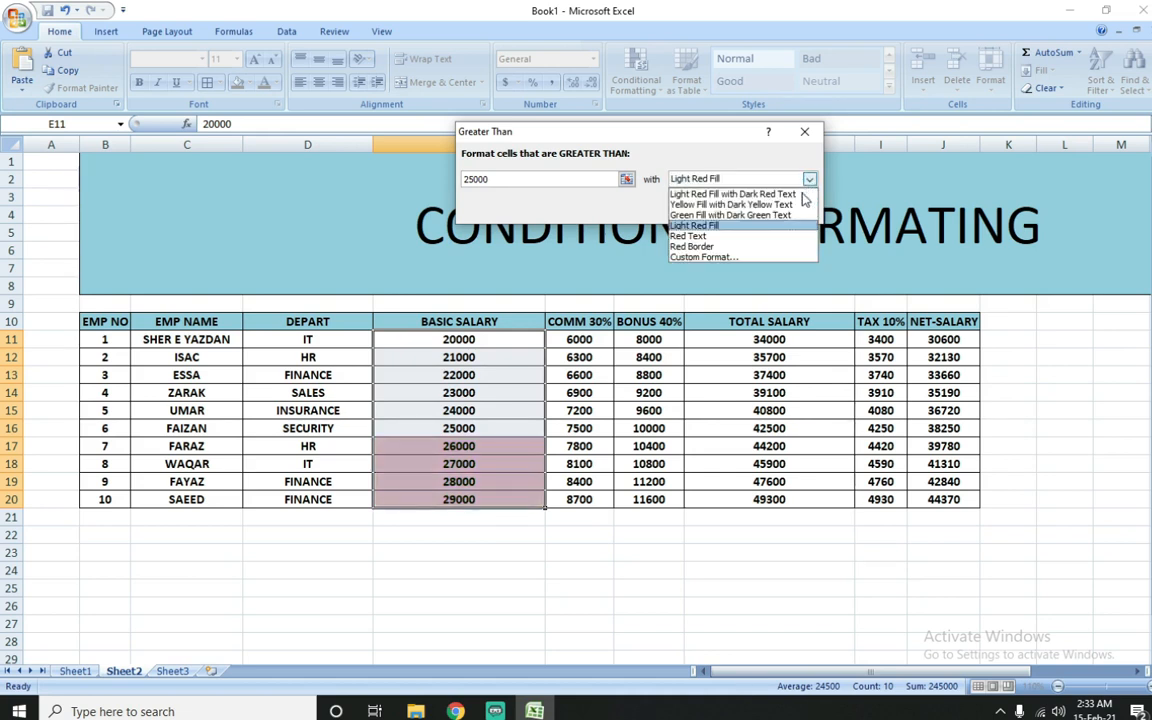
{"action": "left_click", "coordinate": [760, 238]}
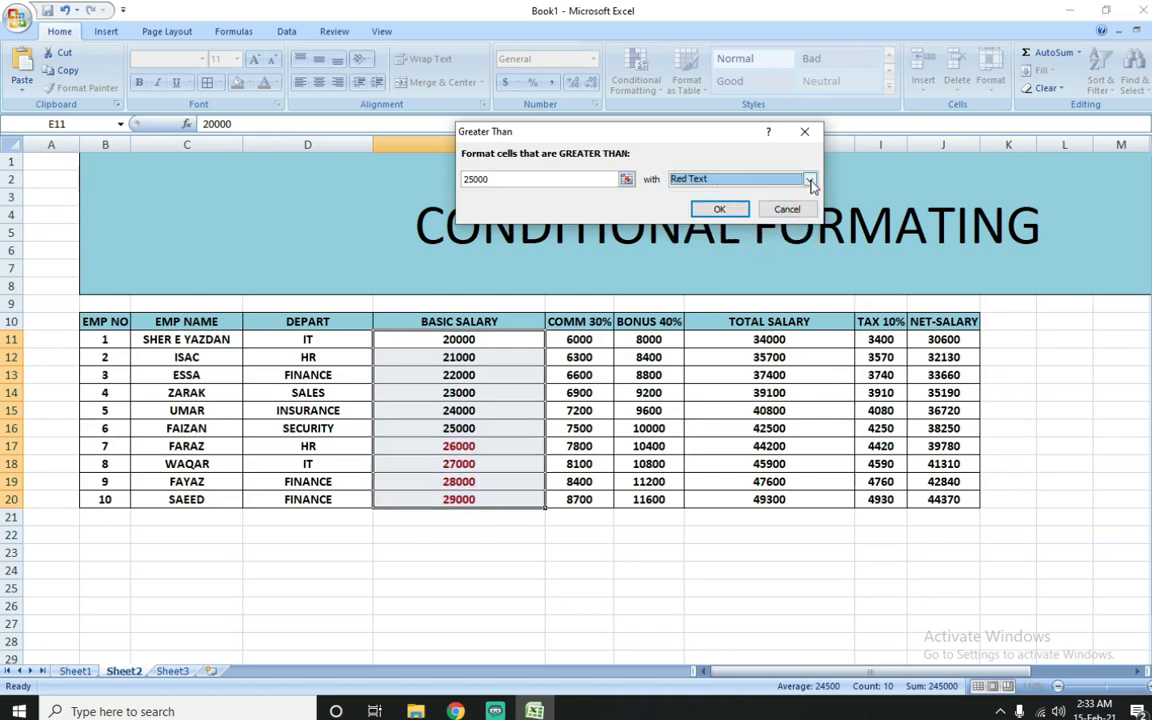
{"action": "left_click", "coordinate": [809, 180]}
{"action": "left_click", "coordinate": [744, 248]}
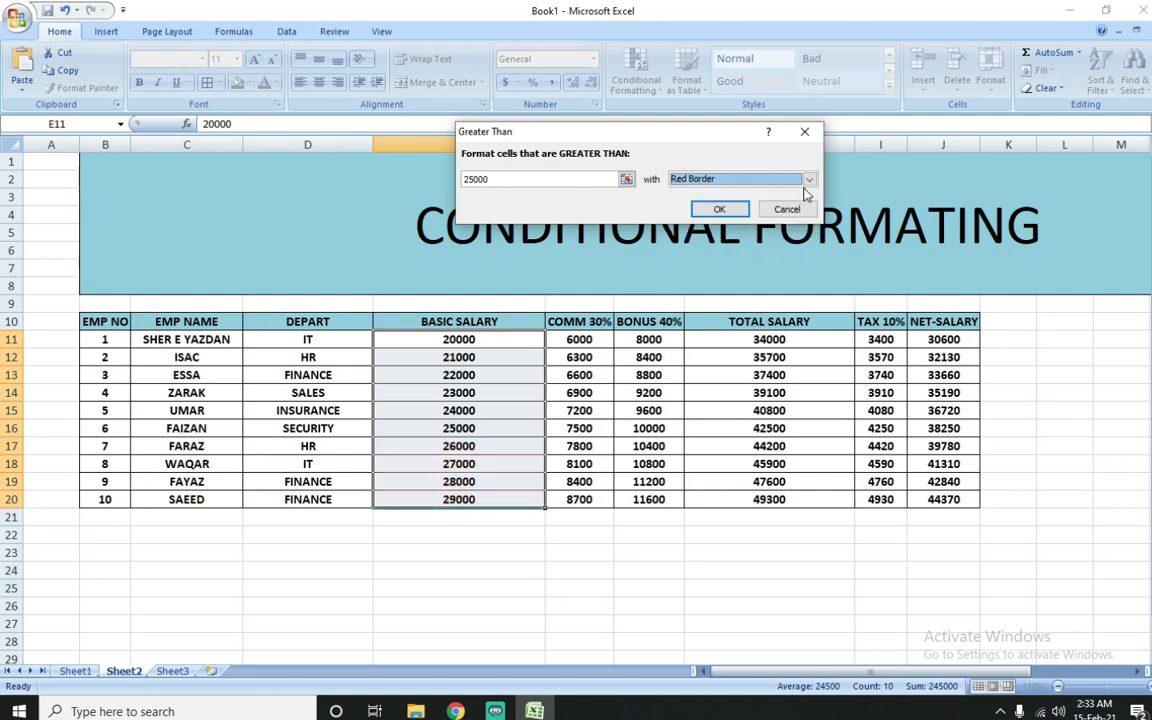
Step: Open a custom format for the rule and look through its number, font, border, fill and gradient options
{"action": "left_click", "coordinate": [809, 180]}
{"action": "left_click", "coordinate": [750, 258]}
{"action": "left_click", "coordinate": [688, 179]}
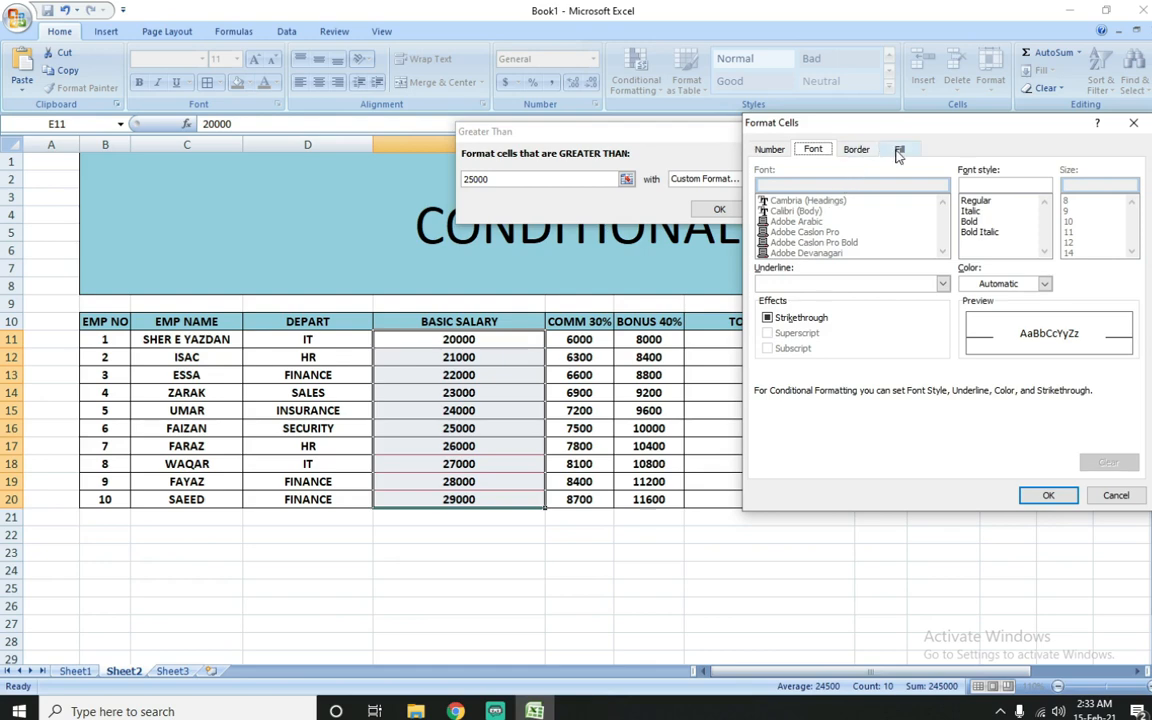
{"action": "left_click_drag", "start_coordinate": [897, 122], "coordinate": [709, 129]}
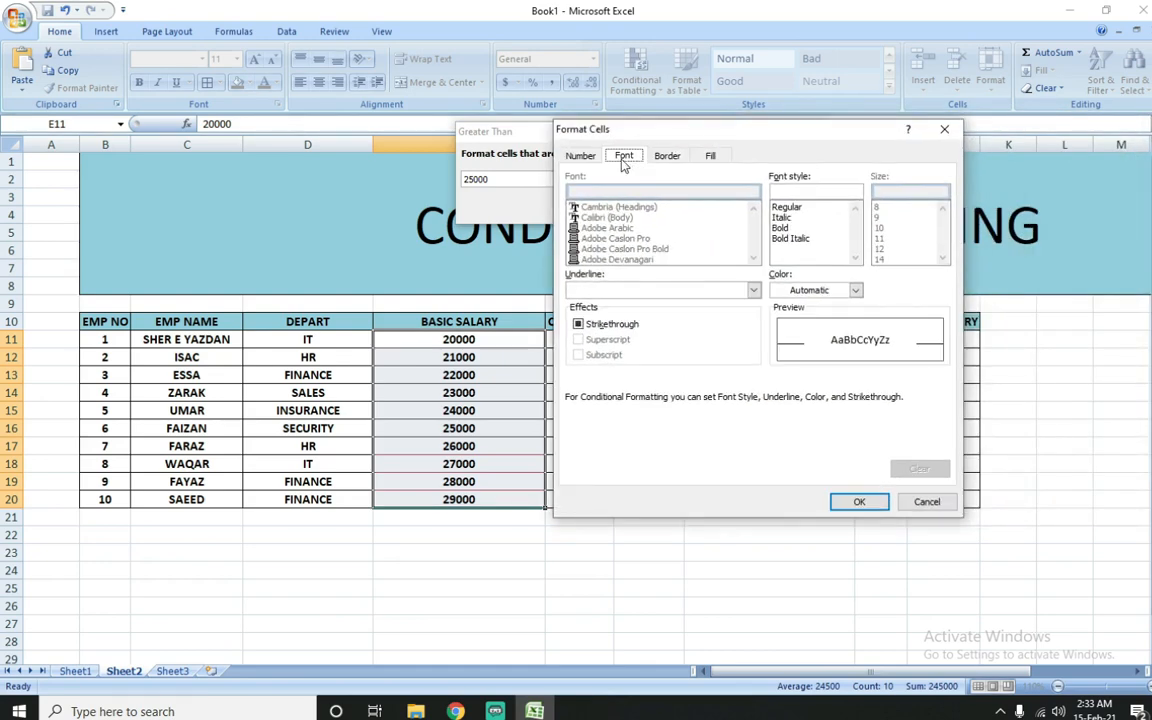
{"action": "left_click", "coordinate": [579, 155]}
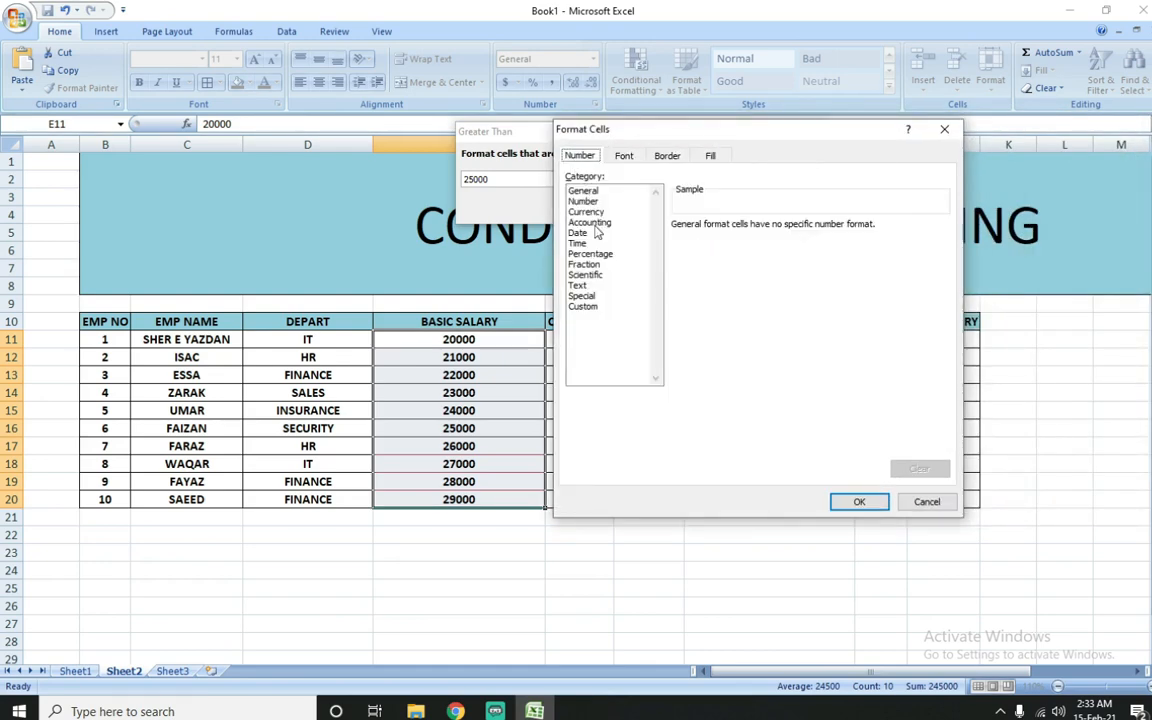
{"action": "left_click", "coordinate": [624, 157]}
{"action": "left_click", "coordinate": [663, 157]}
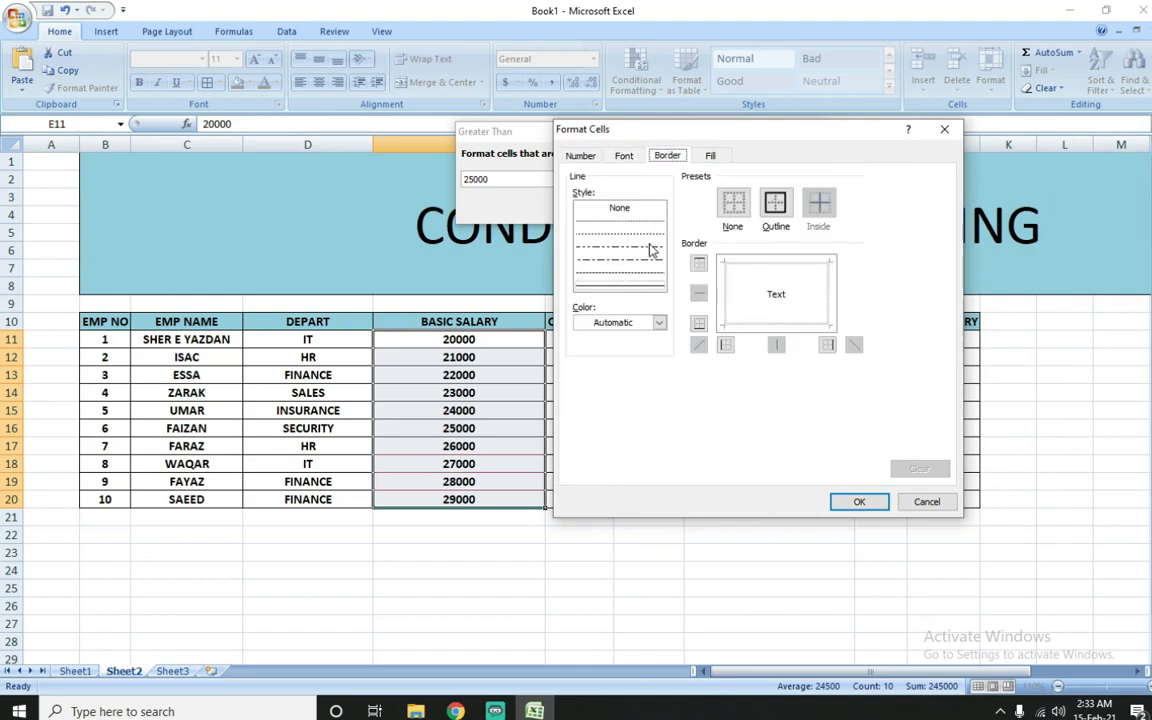
{"action": "left_click", "coordinate": [712, 157]}
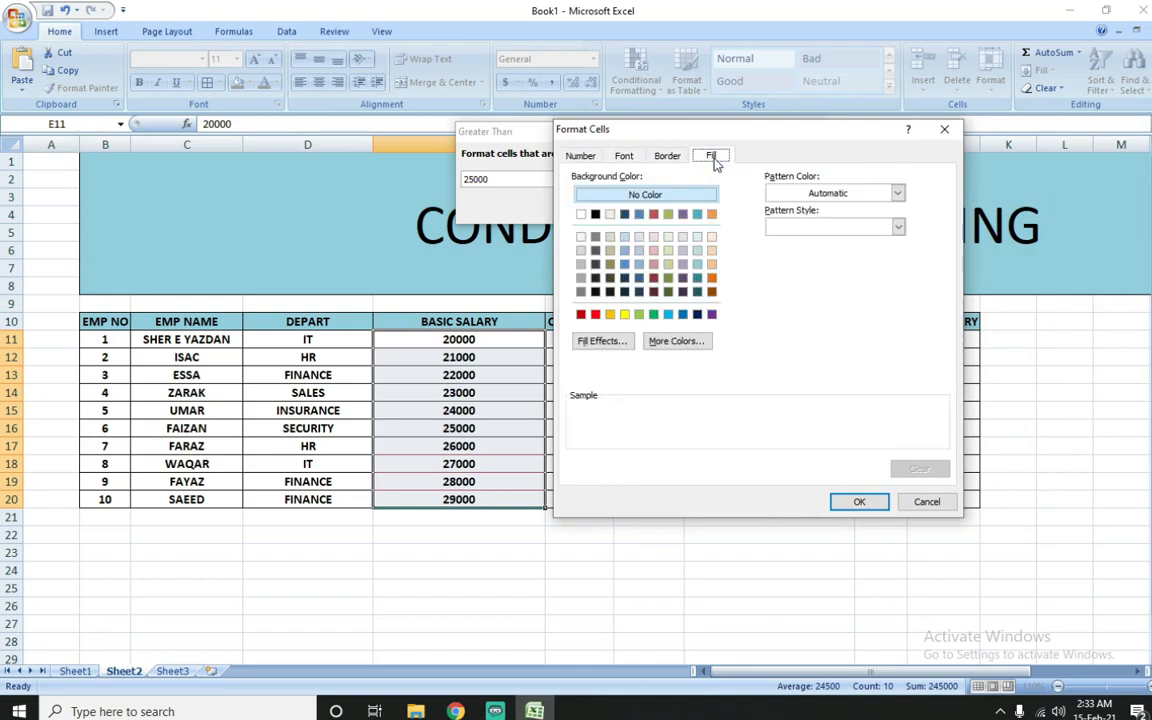
{"action": "left_click", "coordinate": [602, 341]}
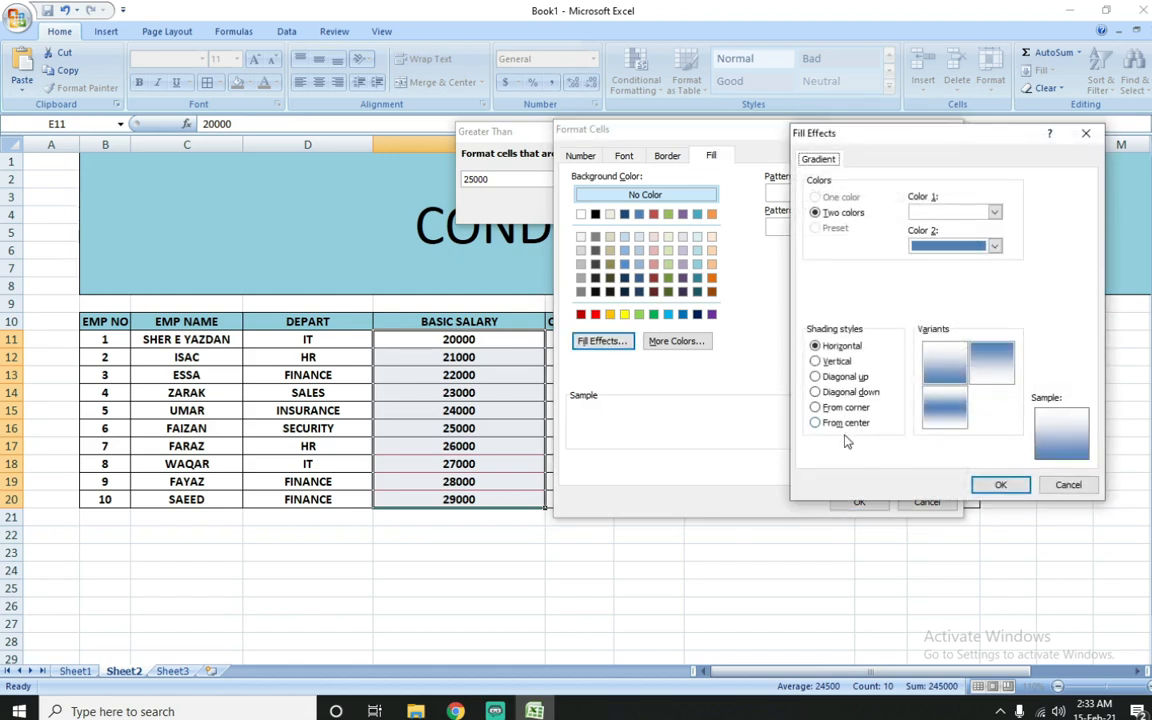
{"action": "left_click", "coordinate": [852, 378]}
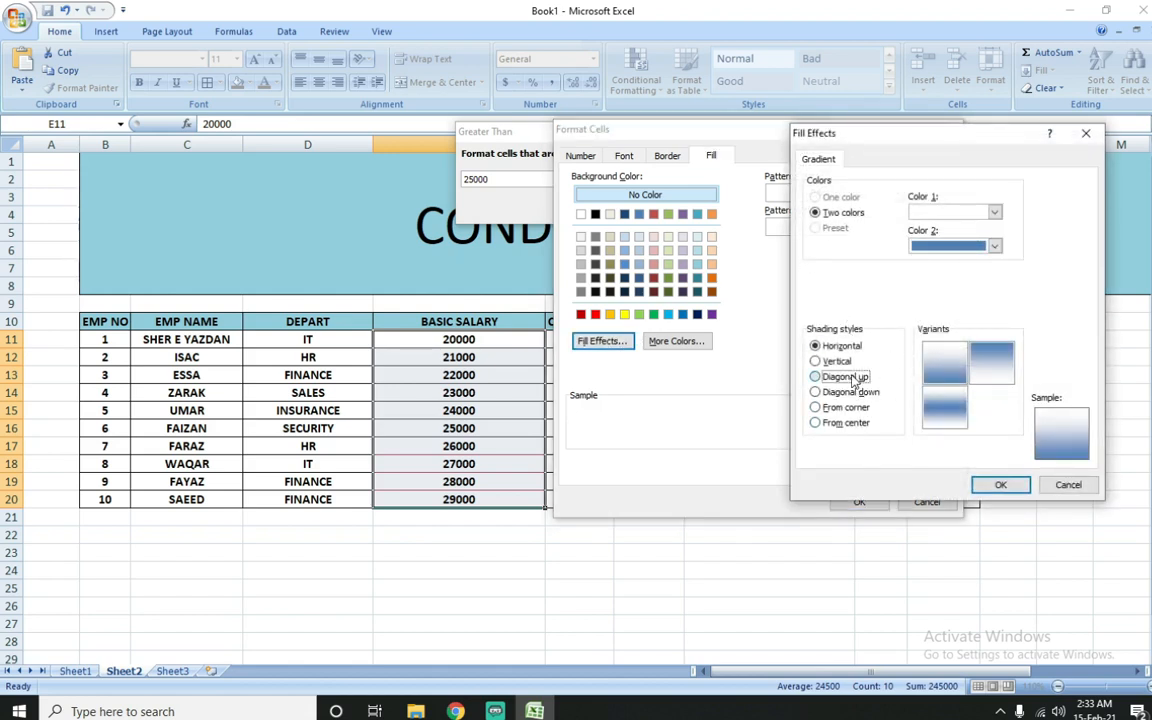
{"action": "left_click", "coordinate": [843, 347]}
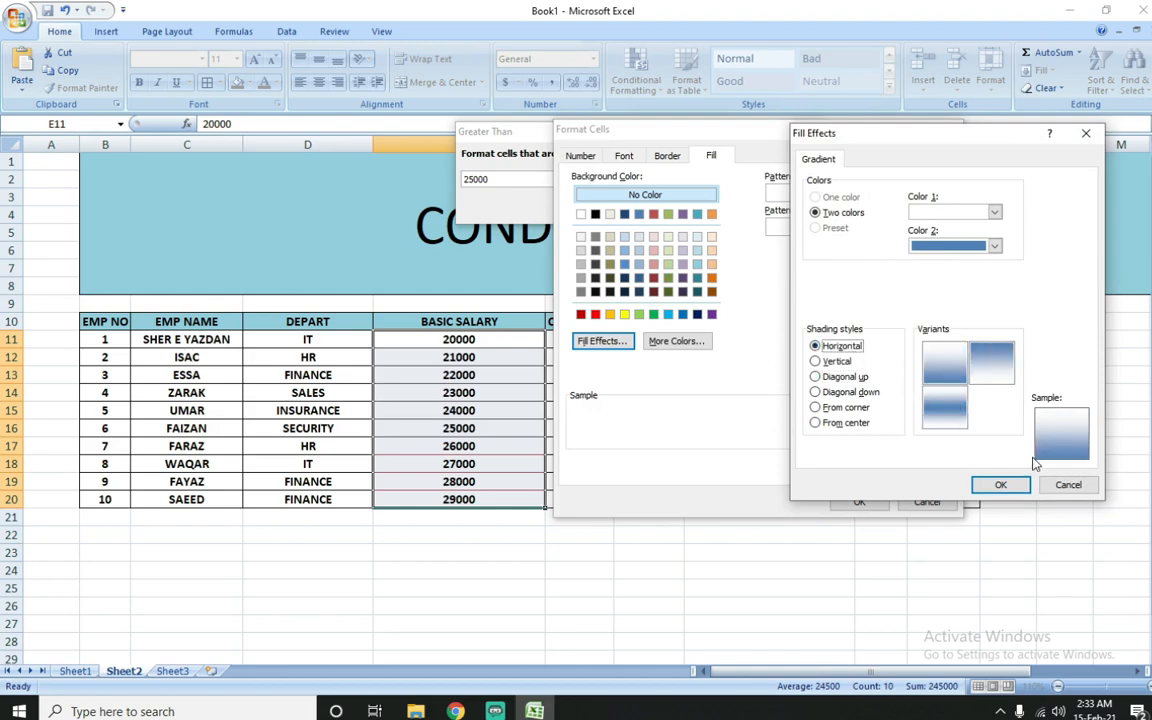
{"action": "left_click", "coordinate": [1066, 484]}
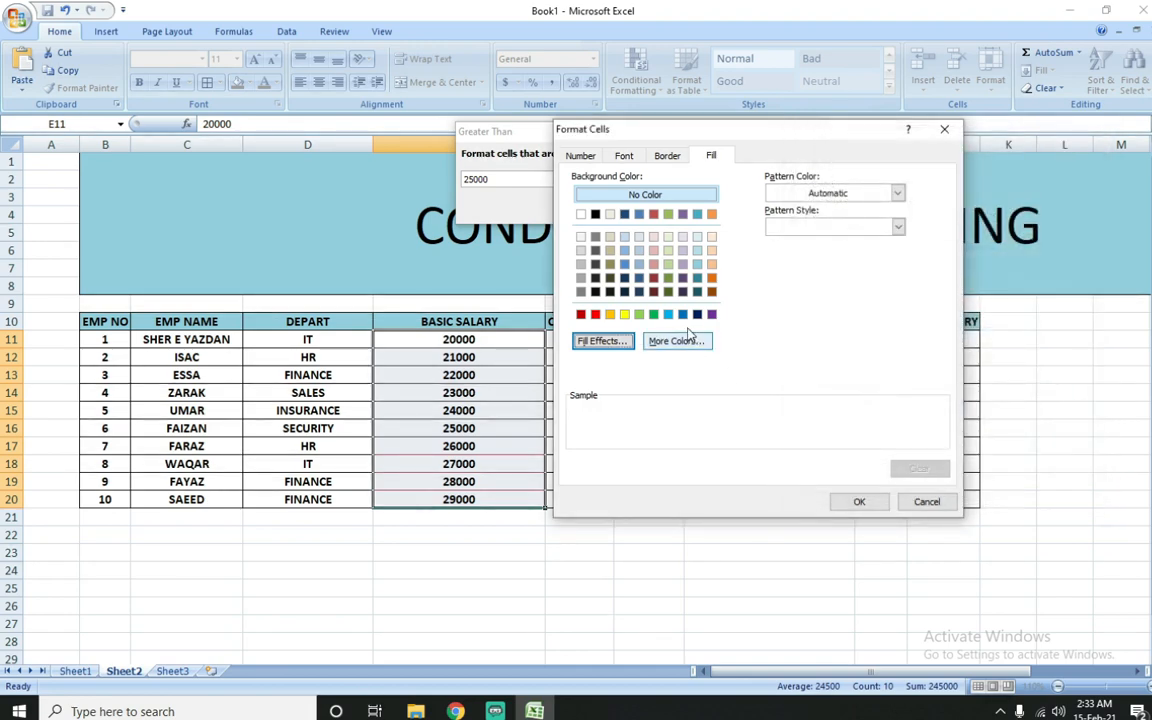
Step: Give the custom format a light green fill and apply the Greater Than 25000 rule to the basic salaries
{"action": "left_click", "coordinate": [639, 315]}
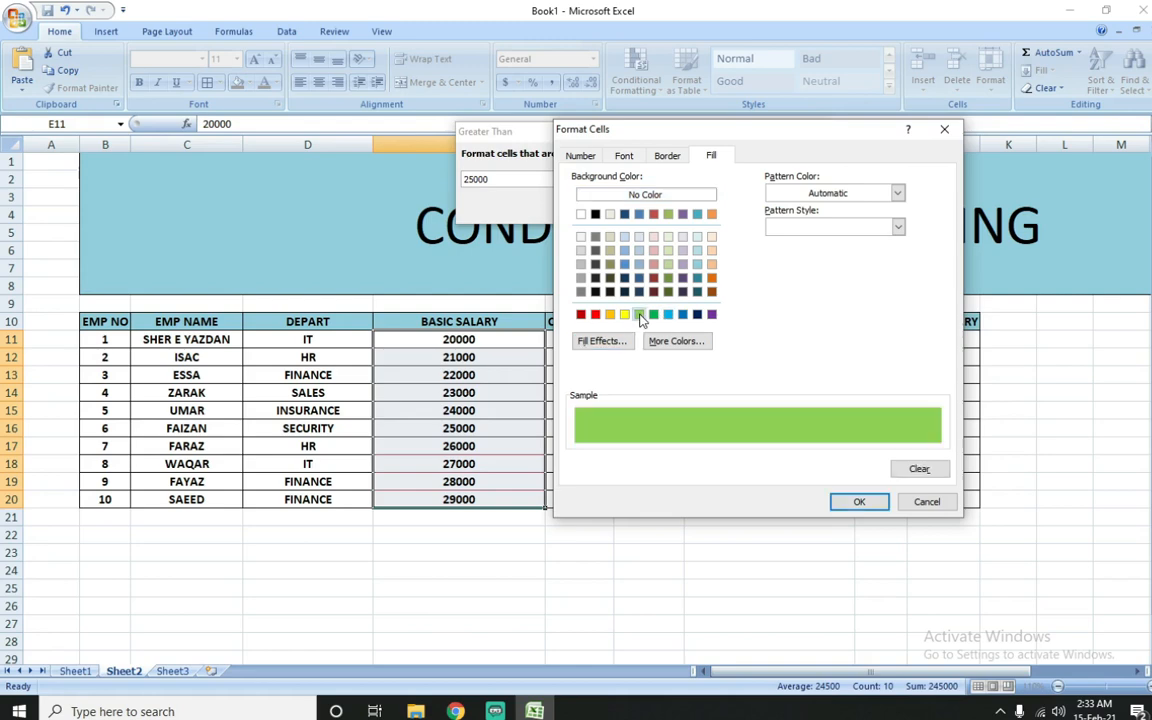
{"action": "left_click", "coordinate": [858, 502]}
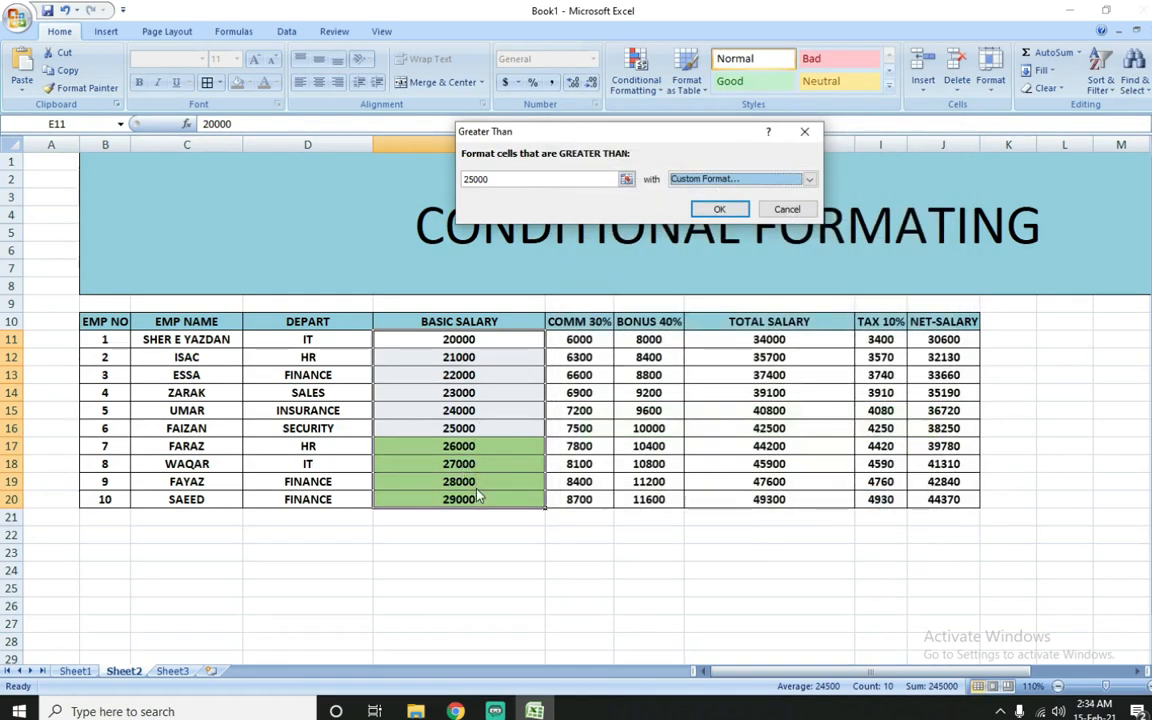
{"action": "left_click", "coordinate": [712, 209]}
Step: Change the basic salary in cell E13 to 26000 to test the highlight rule
{"action": "left_click", "coordinate": [500, 372]}
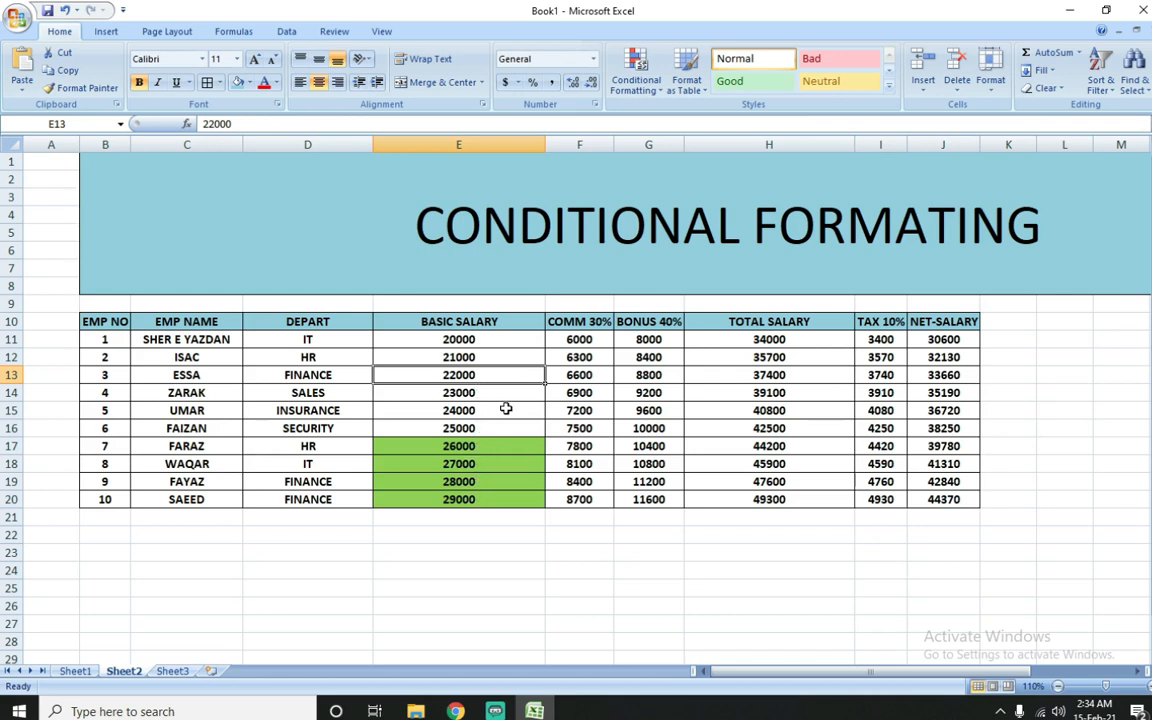
{"action": "type", "text": "25"}
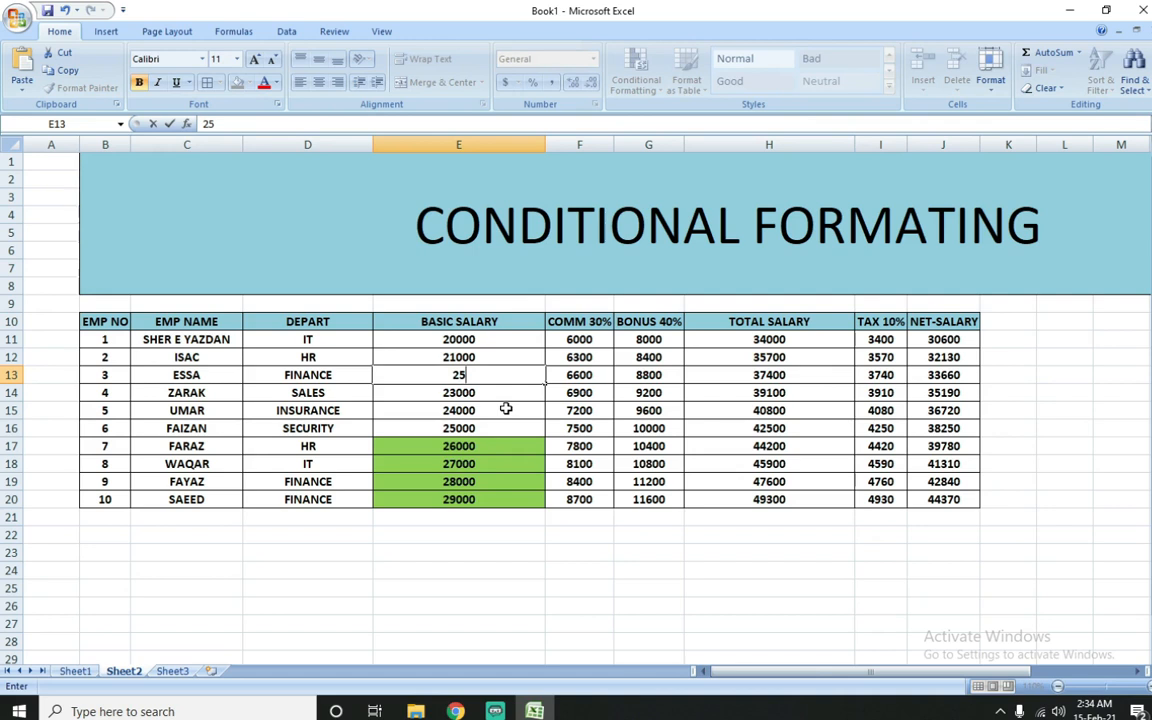
{"action": "key", "text": "BackSpace"}
{"action": "type", "text": "6000"}
{"action": "key", "text": "Return"}
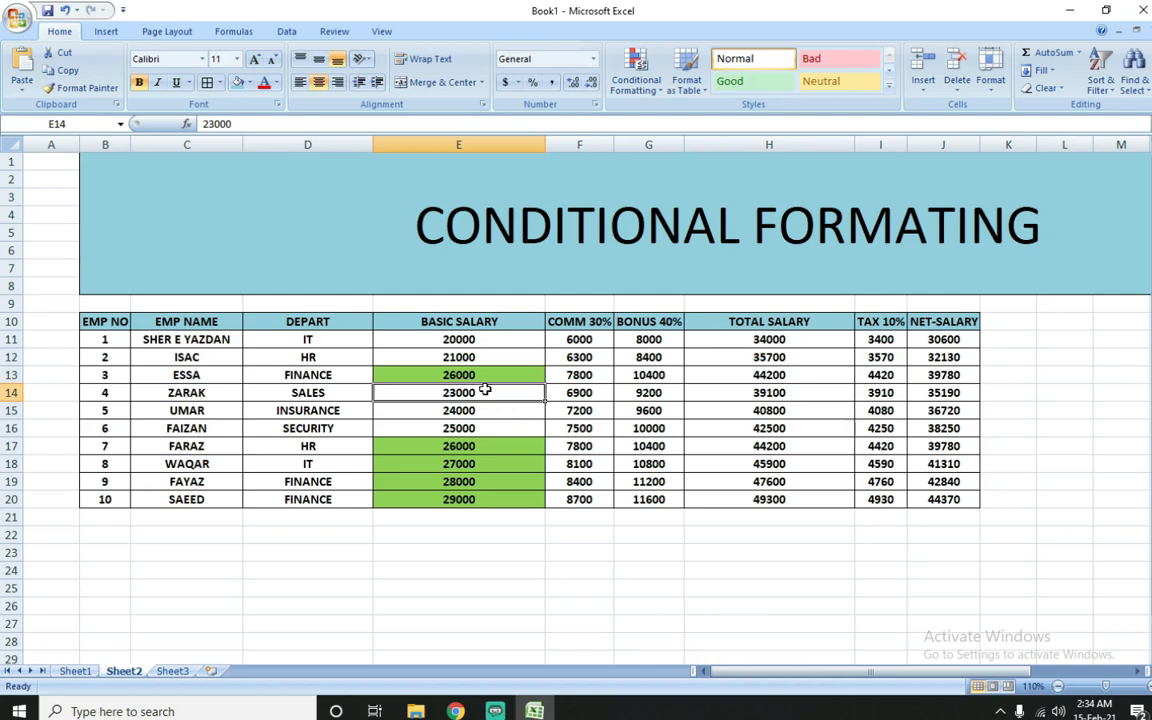
Step: Clear the conditional formatting rules from the basic salary cells E11:E20 only
{"action": "left_click_drag", "start_coordinate": [491, 342], "coordinate": [489, 496]}
{"action": "left_click", "coordinate": [640, 78]}
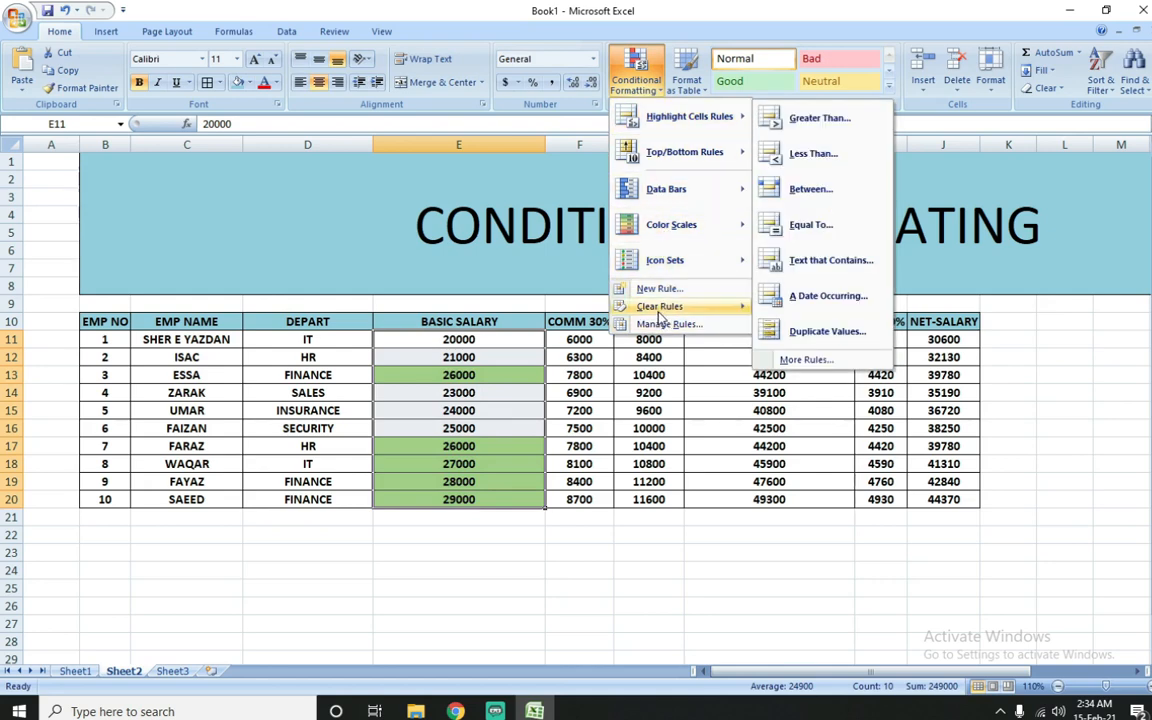
{"action": "mouse_move", "coordinate": [662, 306]}
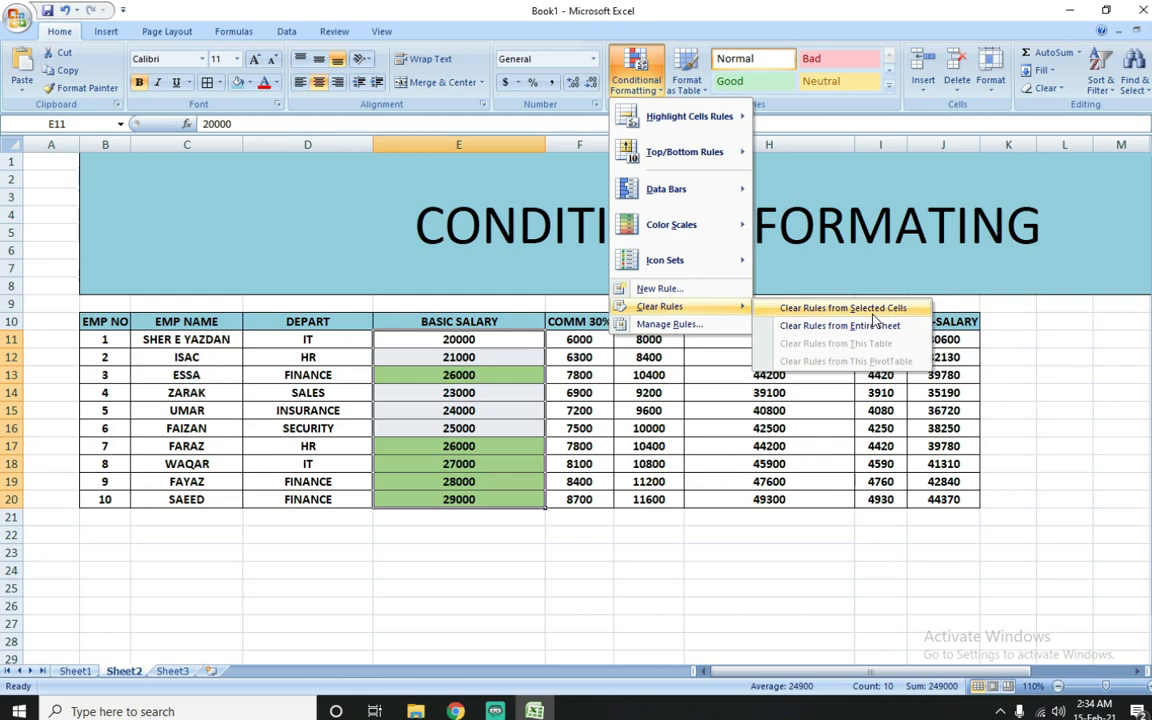
{"action": "left_click", "coordinate": [872, 312]}
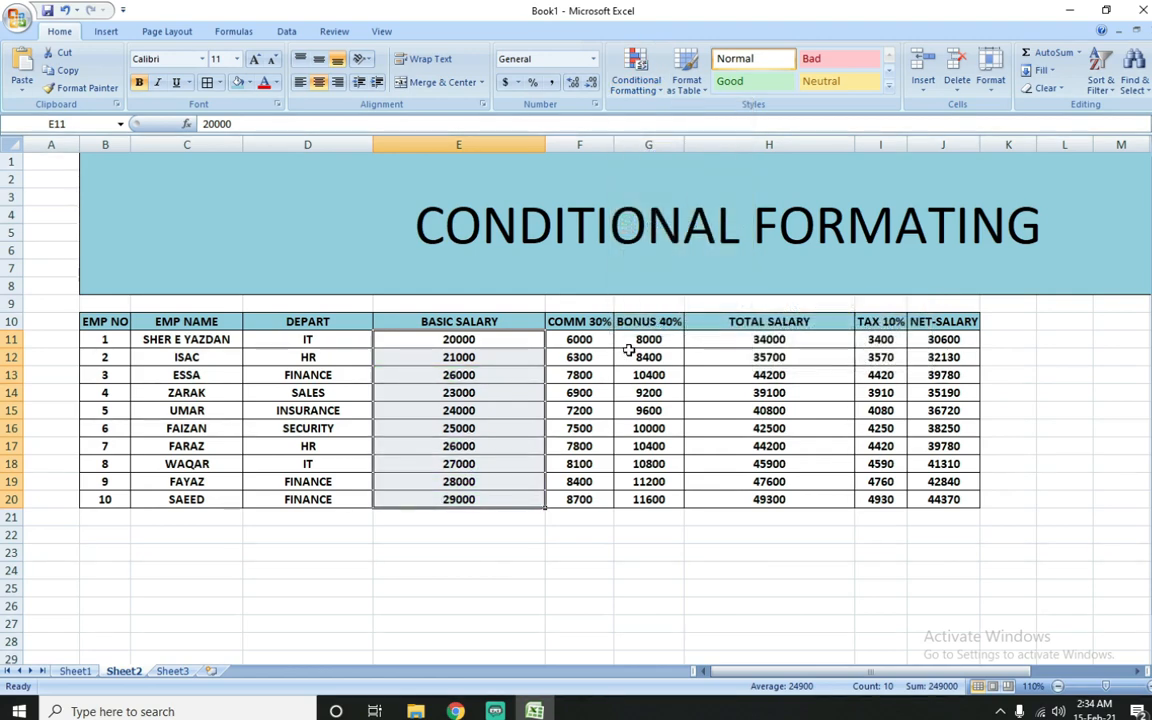
Step: Highlight basic salaries less than 26000 in E11:E20 with Light Red Fill with Dark Red Text
{"action": "left_click", "coordinate": [637, 88]}
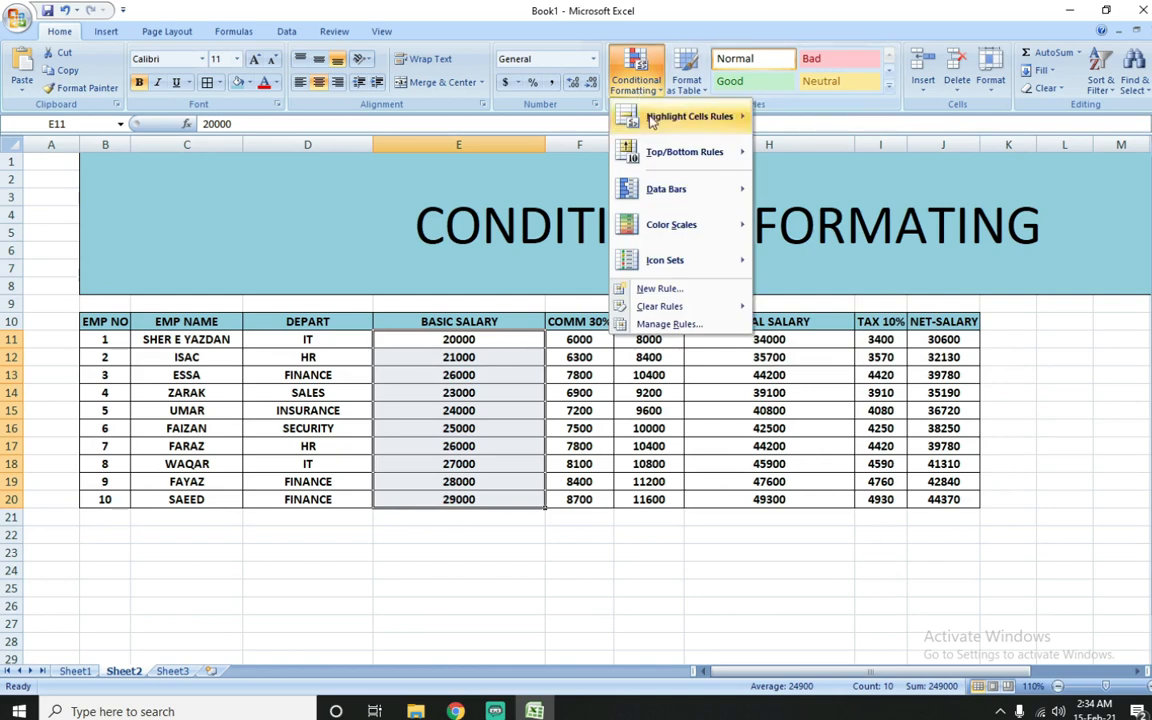
{"action": "mouse_move", "coordinate": [700, 118]}
{"action": "left_click", "coordinate": [810, 154]}
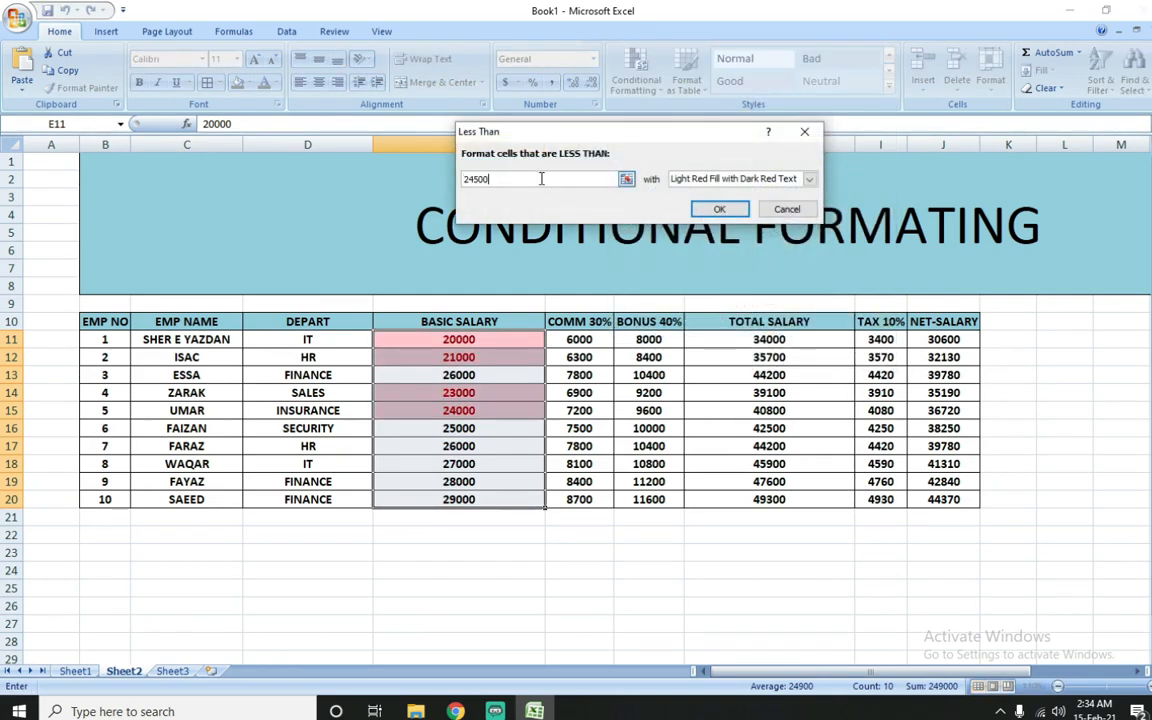
{"action": "type", "text": "260"}
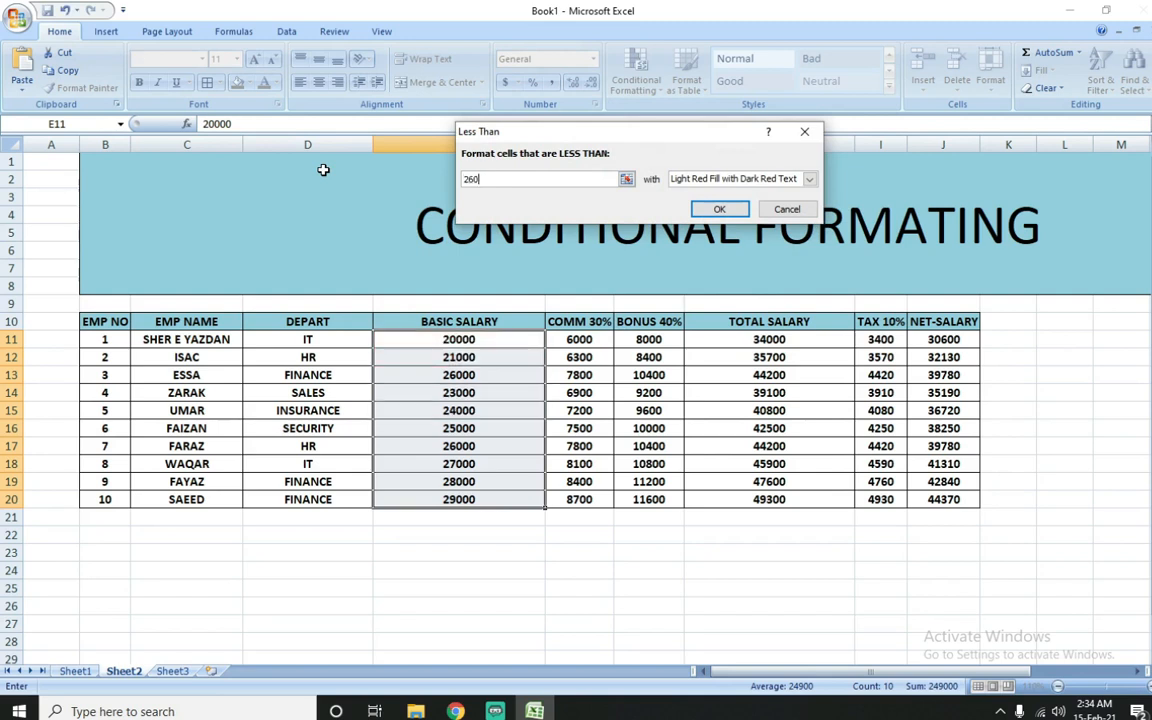
{"action": "type", "text": "00"}
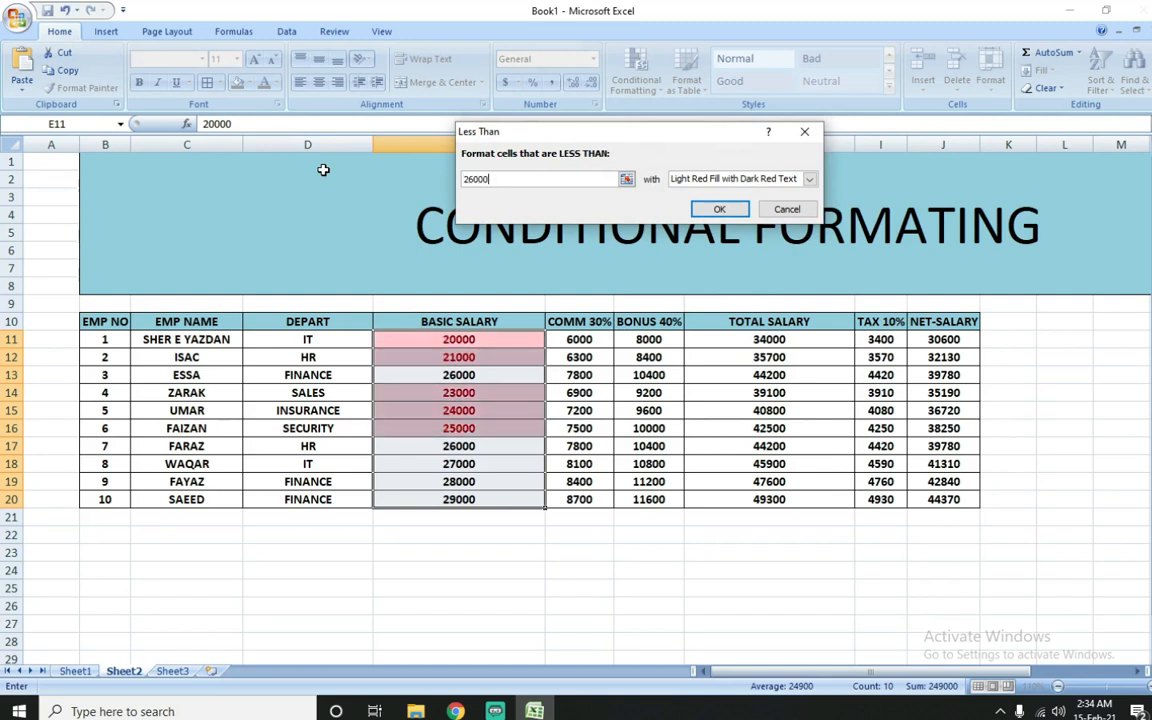
{"action": "left_click", "coordinate": [714, 210]}
{"action": "left_click", "coordinate": [527, 428]}
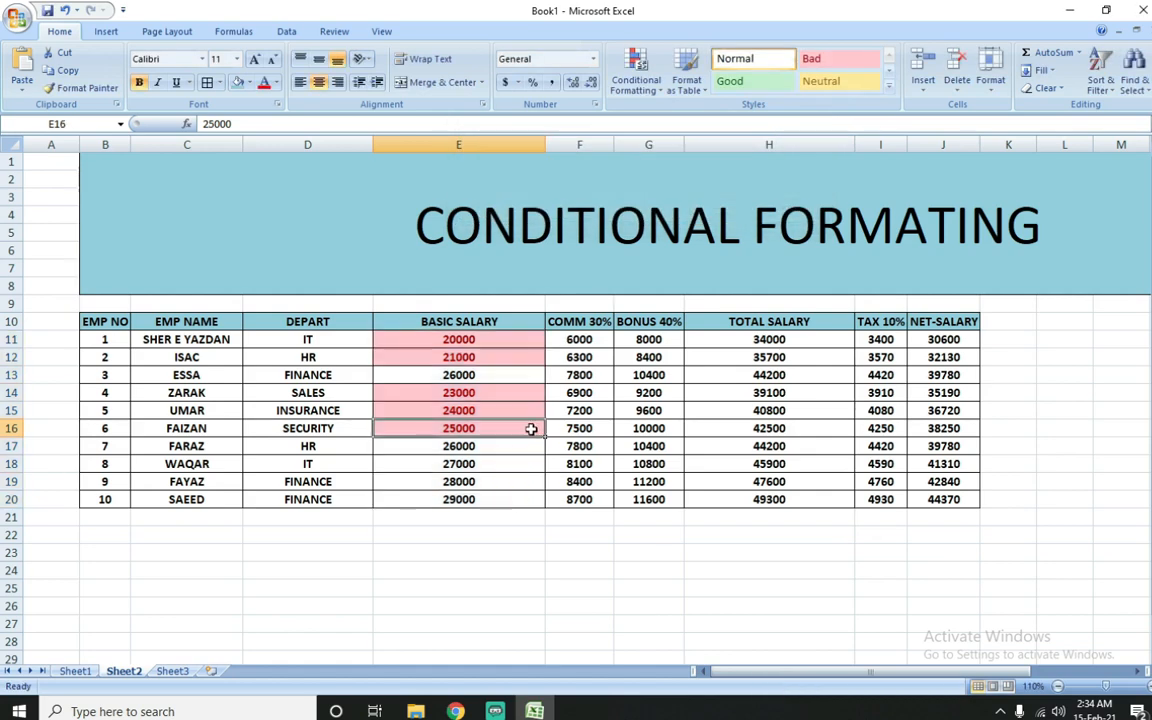
Step: Start a Greater Than highlight rule for the basic salaries in E11:E20 and set its threshold to 26000
{"action": "left_click_drag", "start_coordinate": [511, 337], "coordinate": [494, 499]}
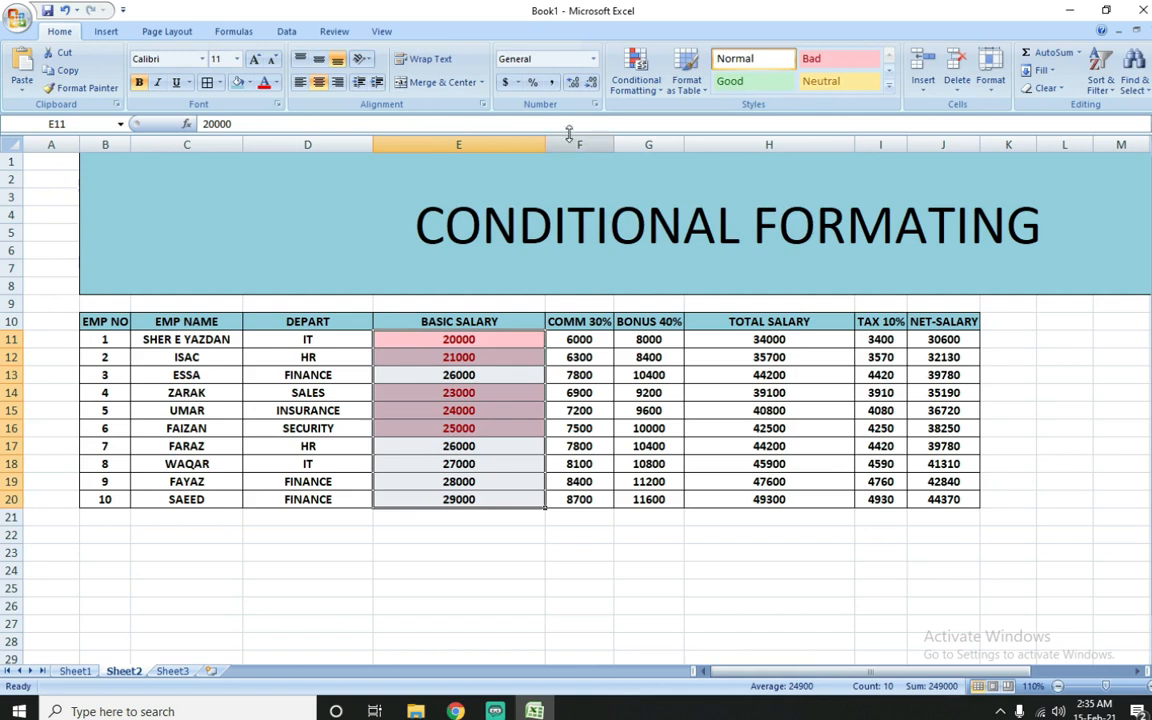
{"action": "left_click", "coordinate": [636, 78]}
{"action": "mouse_move", "coordinate": [653, 121]}
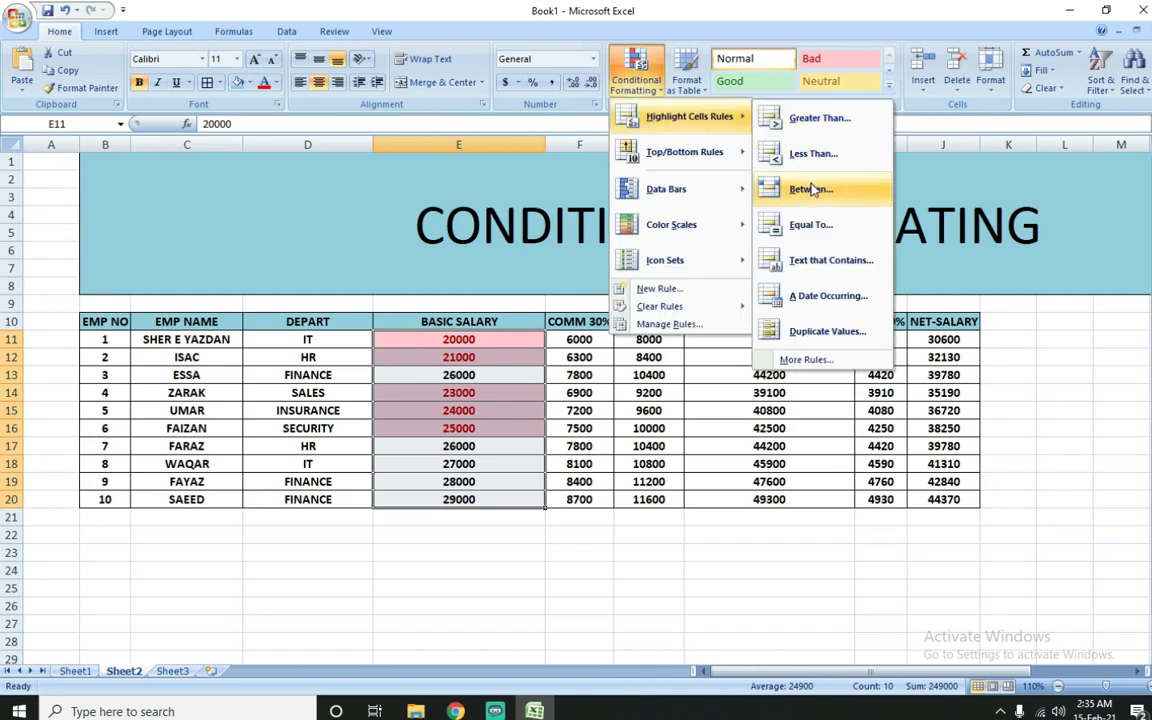
{"action": "left_click", "coordinate": [810, 121]}
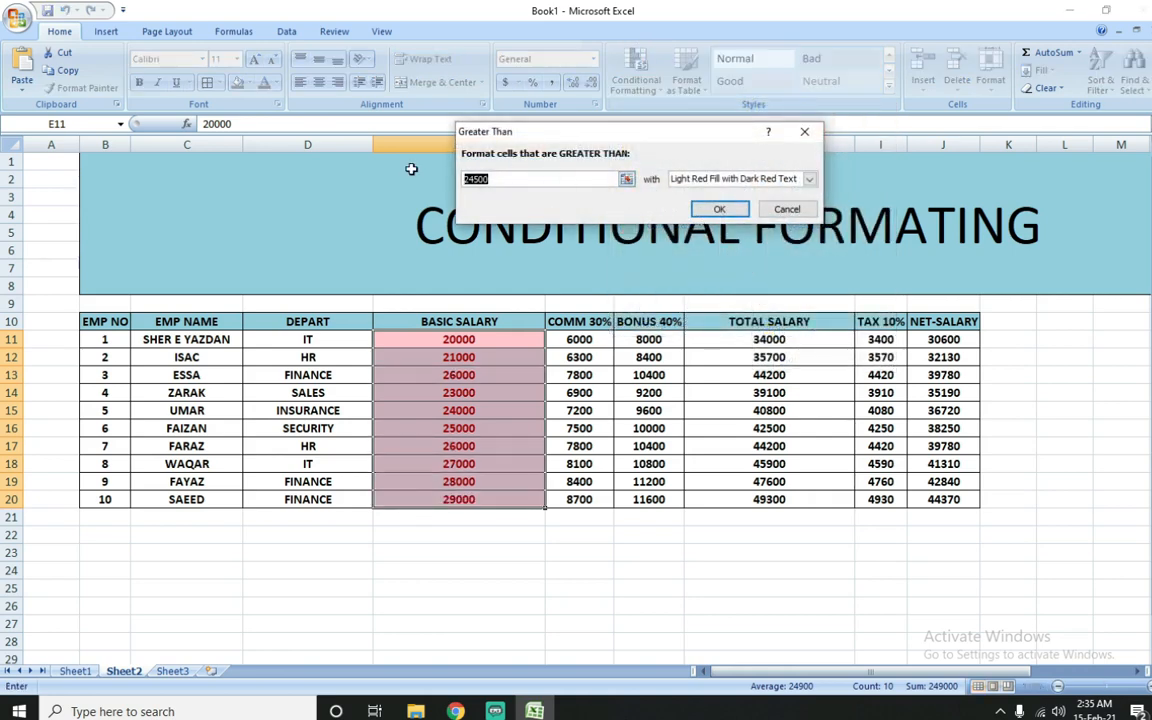
{"action": "type", "text": "26000"}
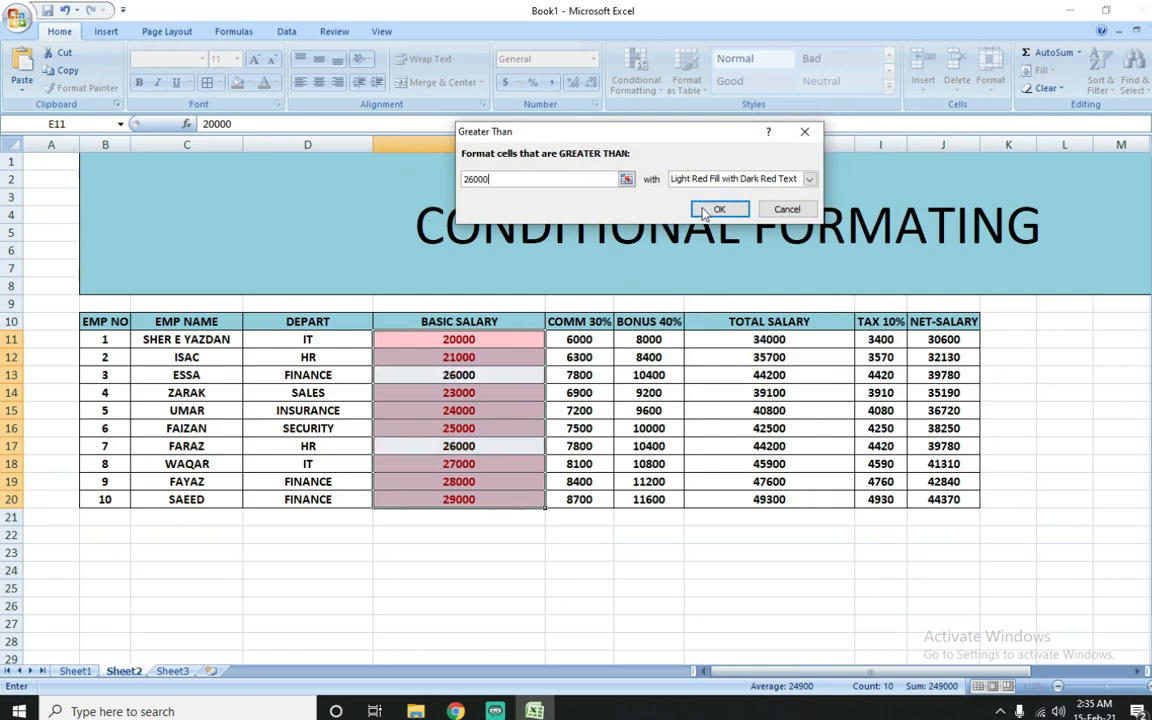
Step: Give the Greater Than rule a custom format with an orange fill and apply it to the basic salaries
{"action": "left_click", "coordinate": [809, 178]}
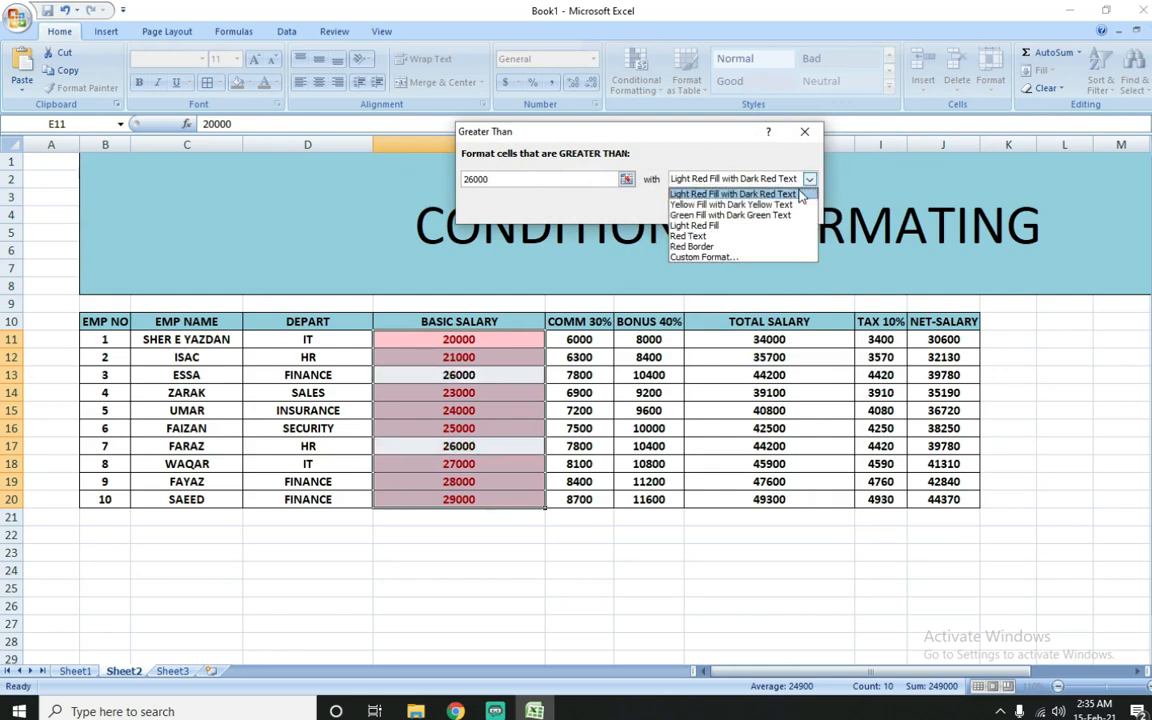
{"action": "left_click", "coordinate": [729, 259]}
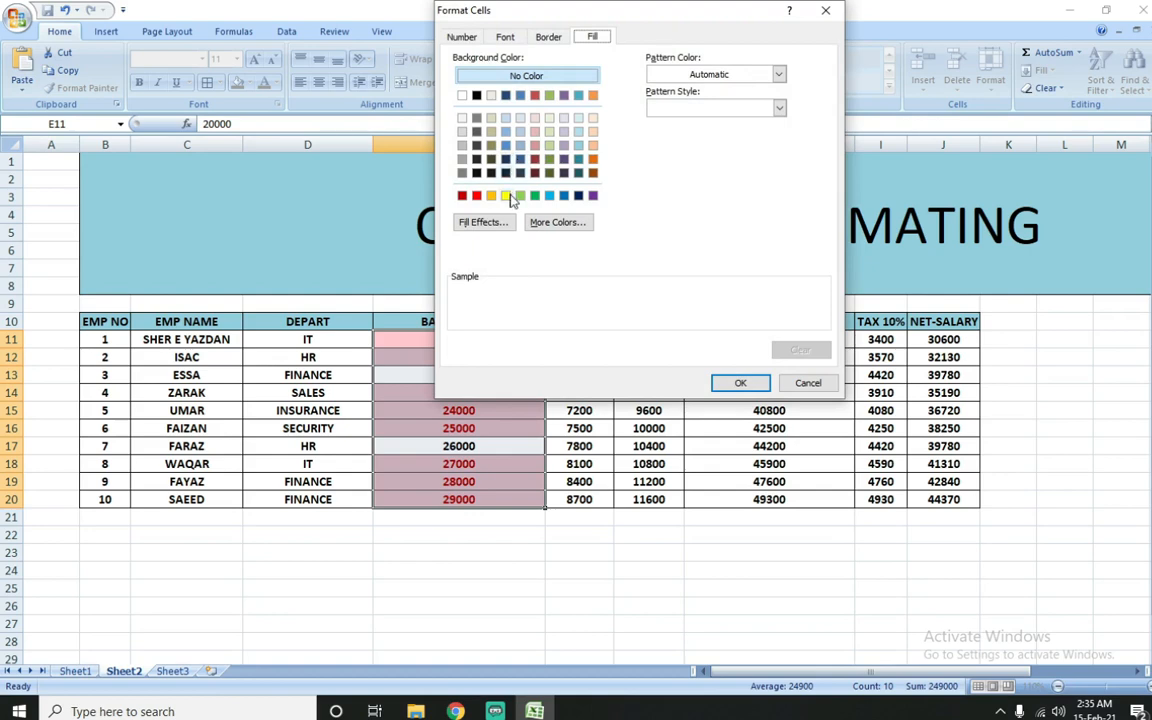
{"action": "left_click", "coordinate": [491, 197]}
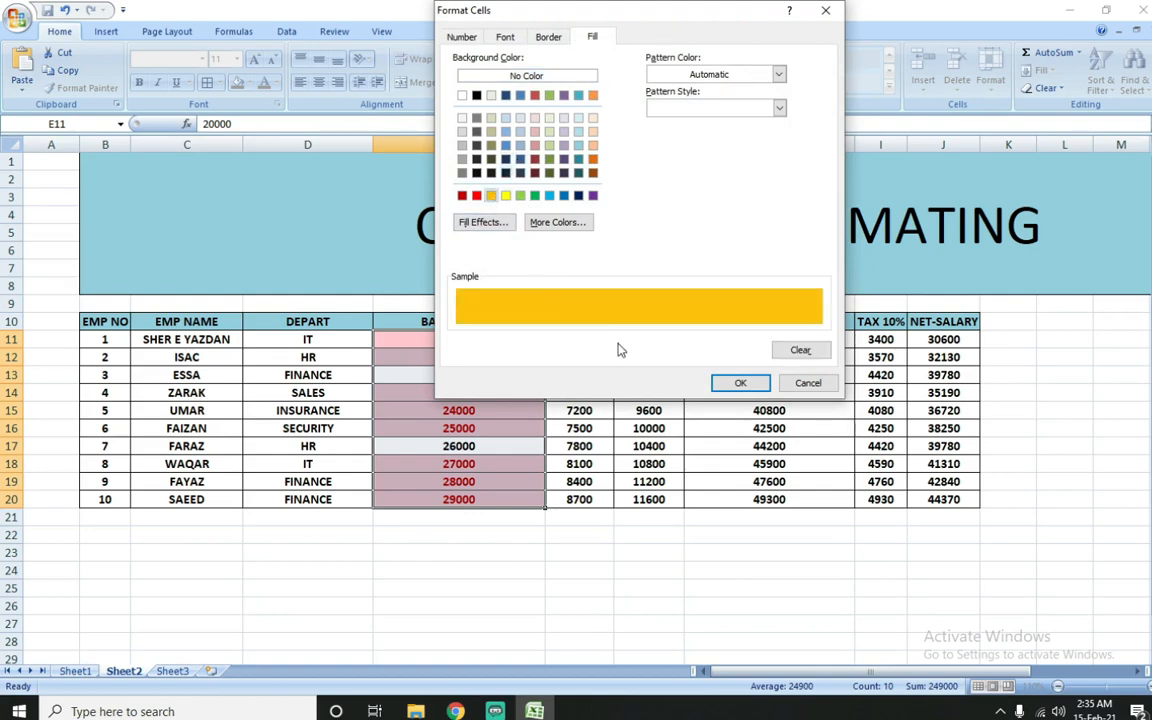
{"action": "left_click", "coordinate": [741, 384]}
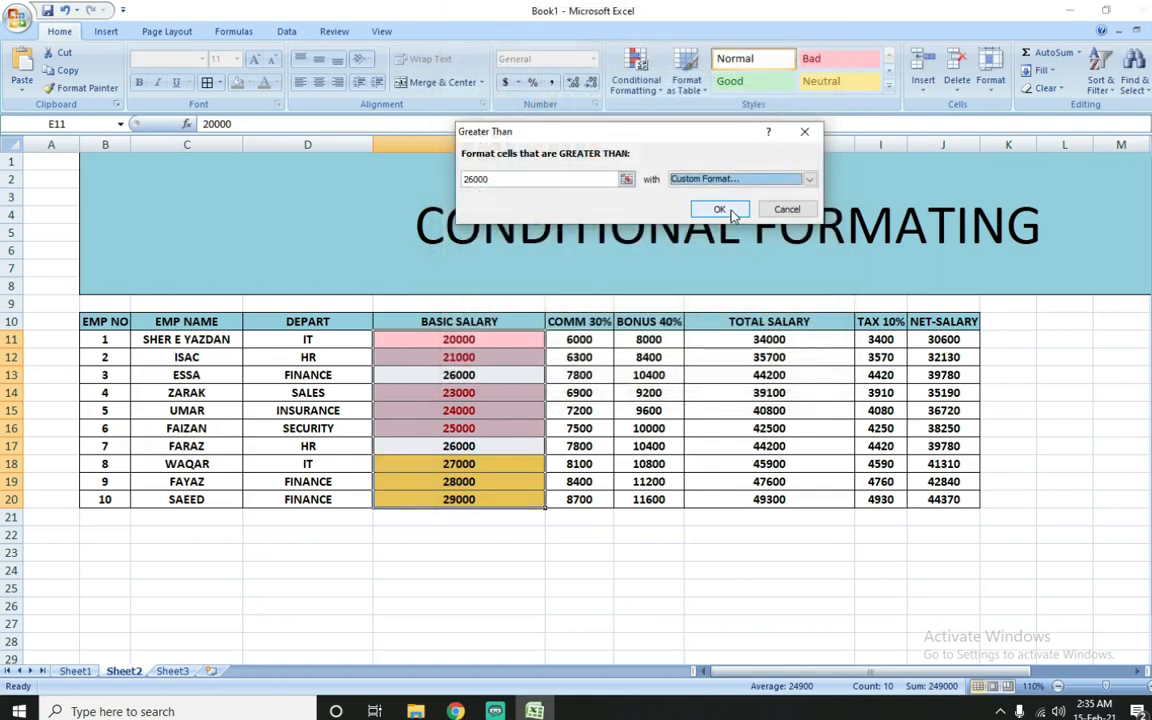
{"action": "left_click", "coordinate": [726, 210]}
{"action": "left_click", "coordinate": [500, 446]}
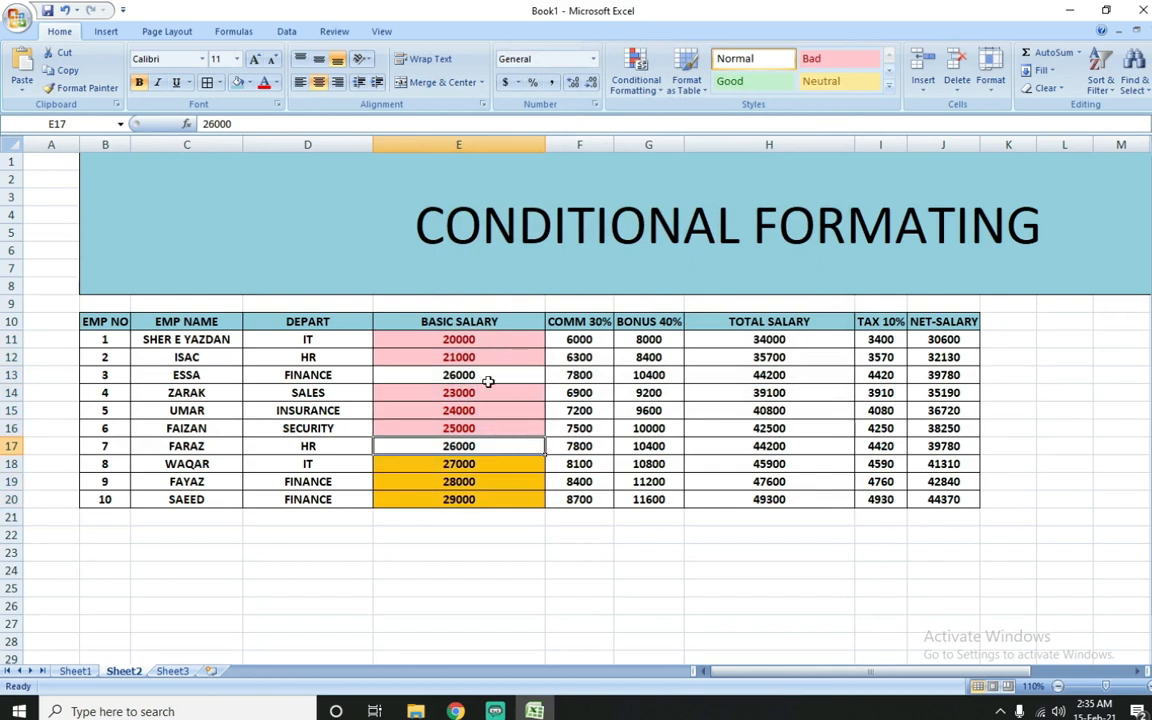
Step: Clear the conditional formatting rules from the selected basic salary cells E11:E20
{"action": "left_click_drag", "start_coordinate": [490, 340], "coordinate": [500, 501]}
{"action": "left_click", "coordinate": [636, 75]}
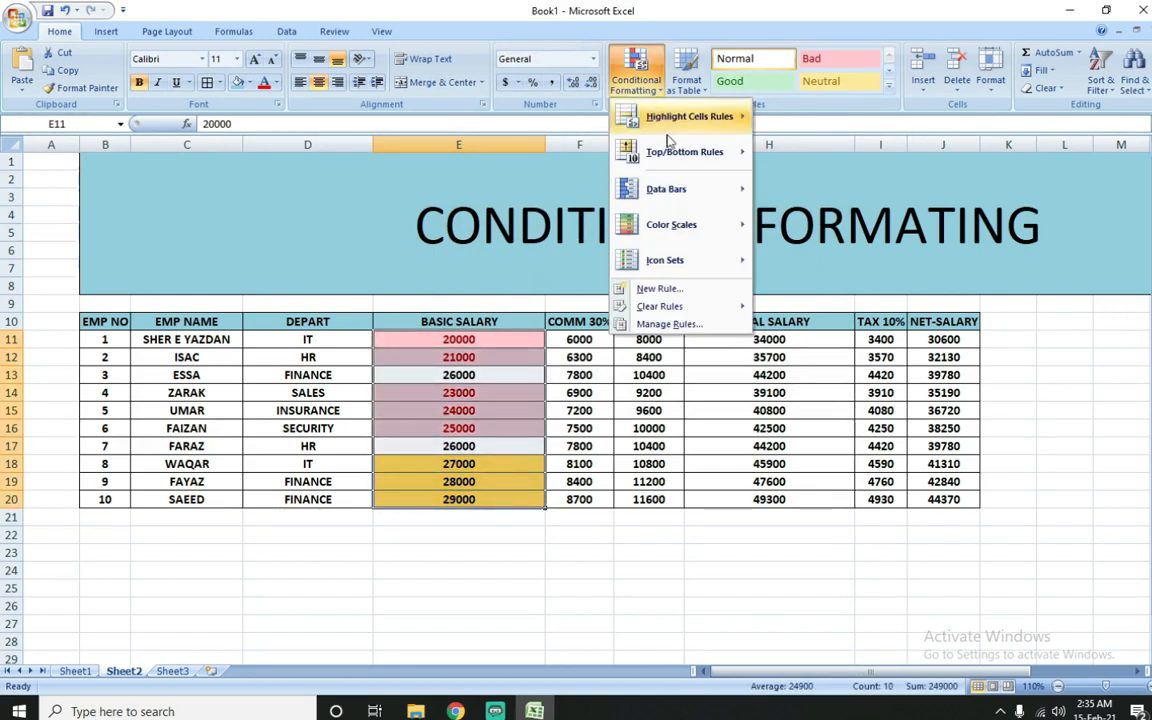
{"action": "mouse_move", "coordinate": [694, 306]}
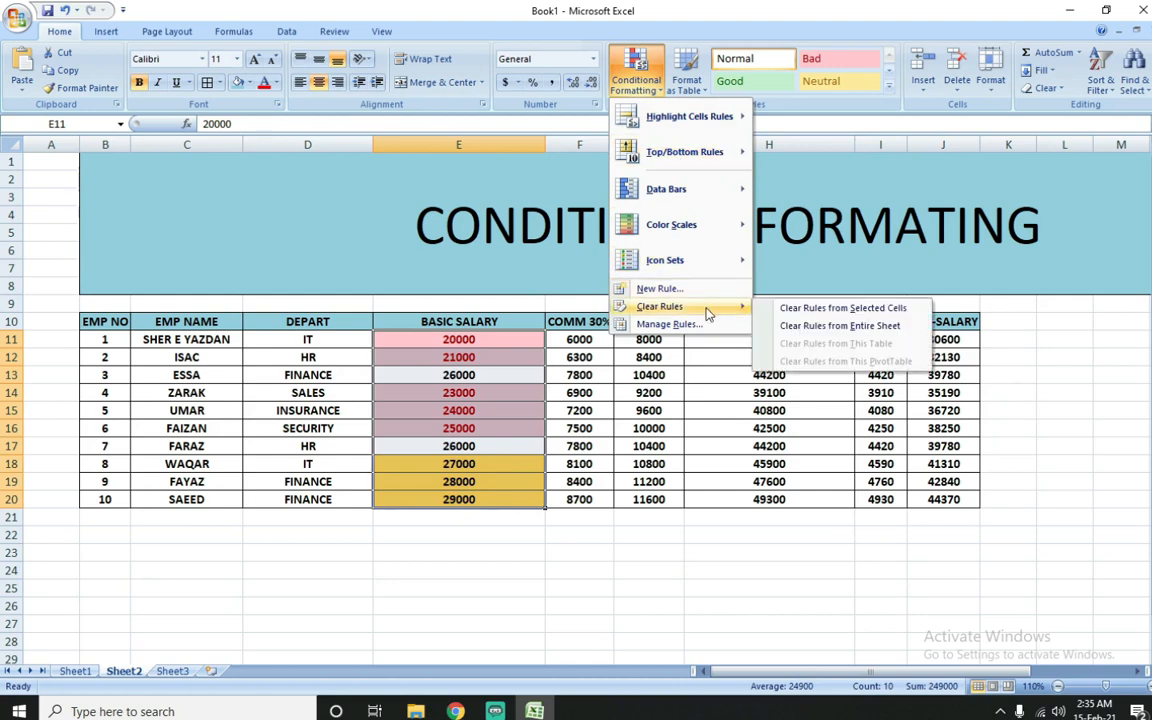
{"action": "left_click", "coordinate": [795, 310]}
Step: Start a Between highlight rule for the basic salaries in E11:E20 with limits 22000 and 26000
{"action": "left_click", "coordinate": [640, 75]}
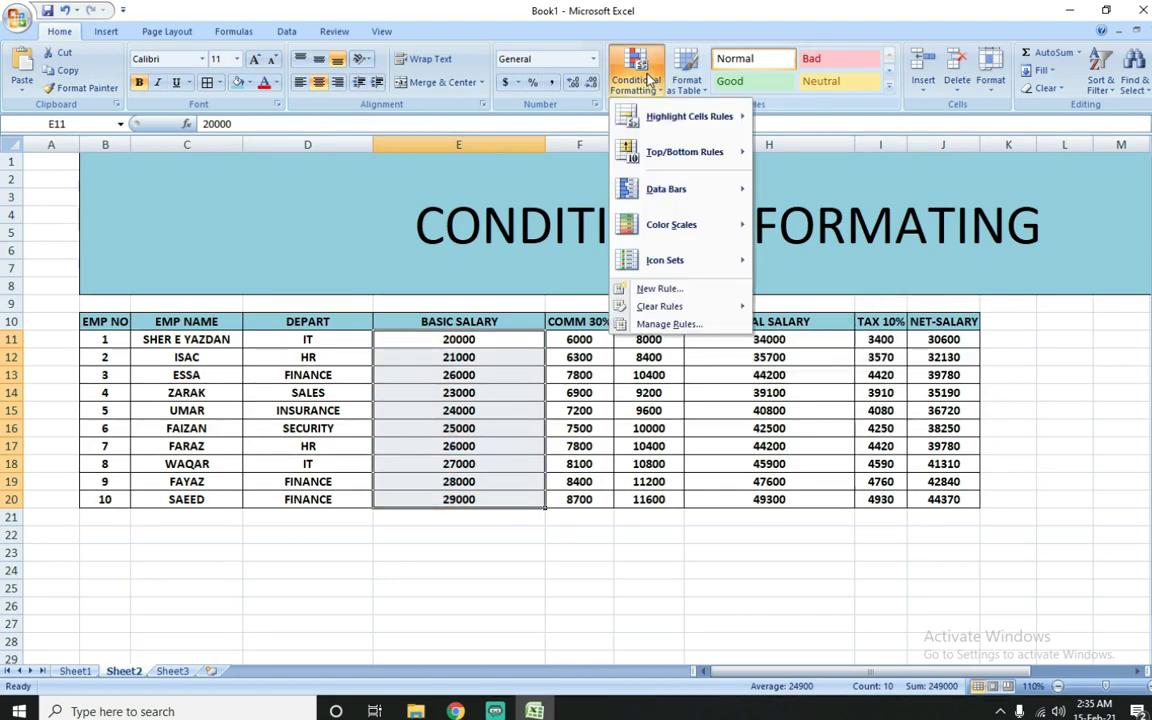
{"action": "mouse_move", "coordinate": [672, 122]}
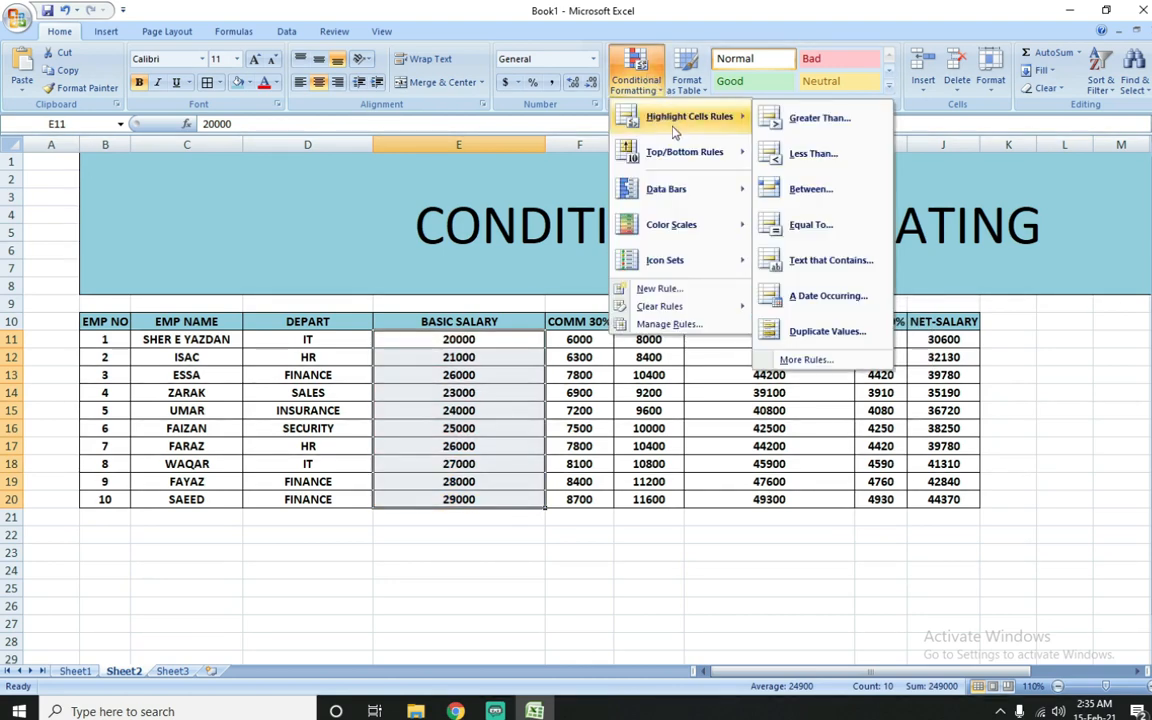
{"action": "left_click", "coordinate": [822, 190]}
{"action": "left_click_drag", "start_coordinate": [511, 184], "coordinate": [389, 181]}
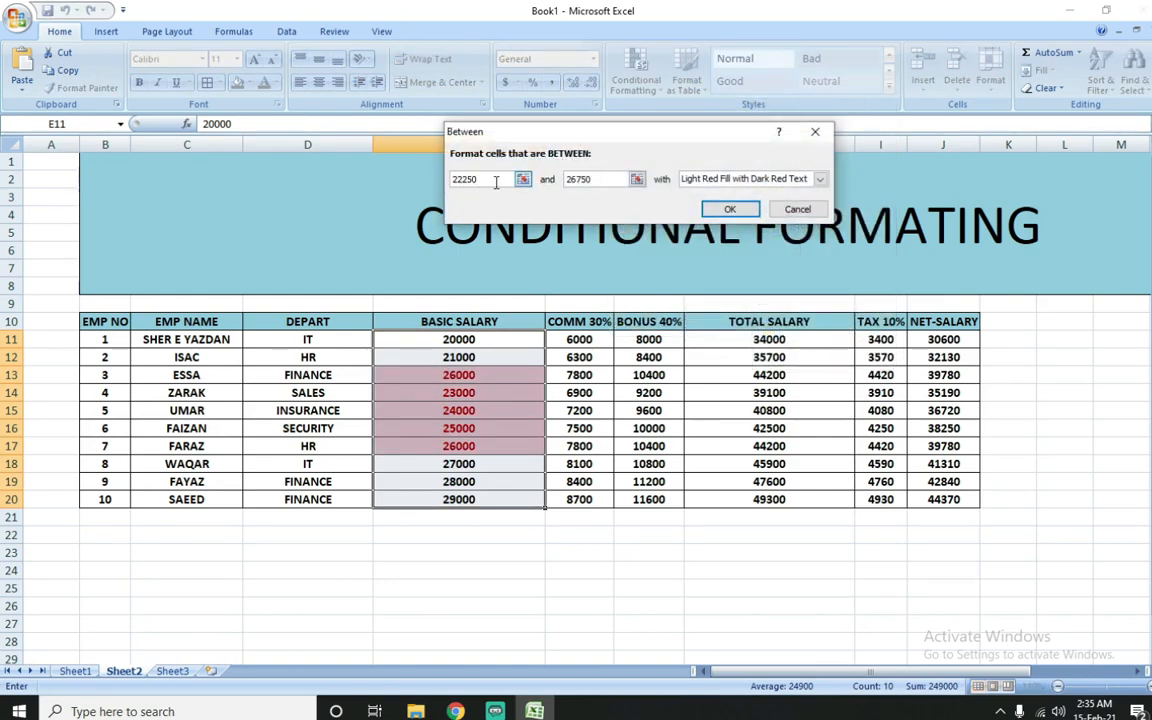
{"action": "key", "text": "BackSpace"}
{"action": "key", "text": "BackSpace"}
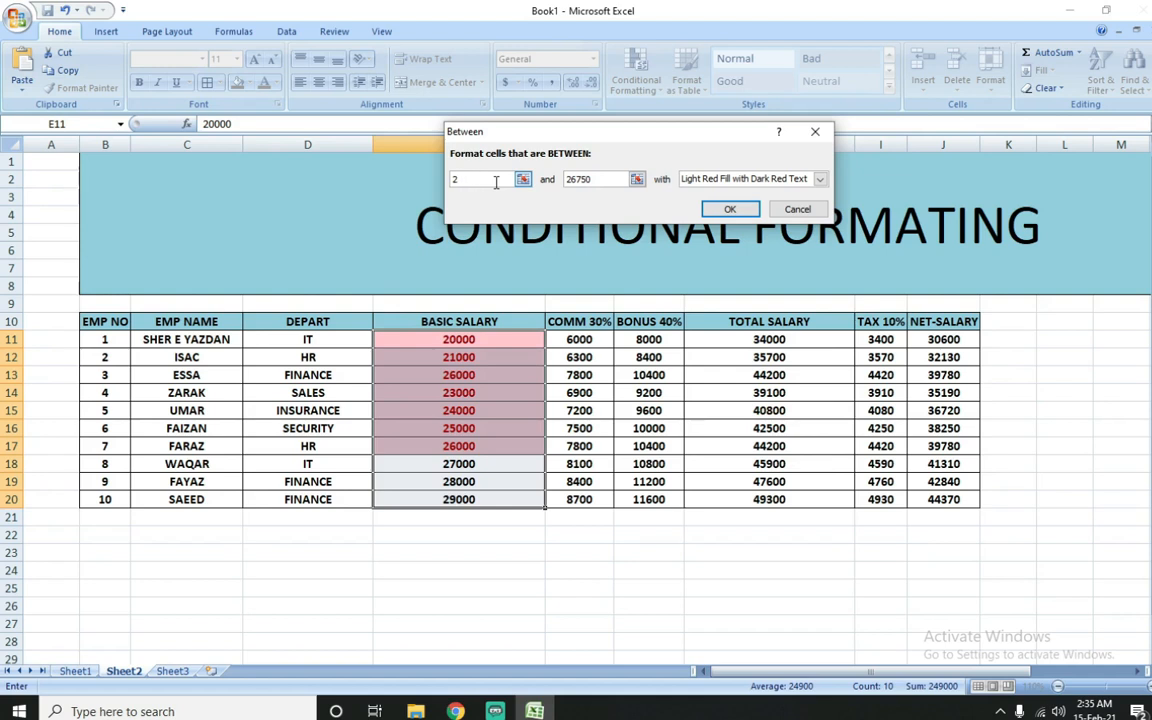
{"action": "type", "text": "000"}
{"action": "key", "text": "Tab"}
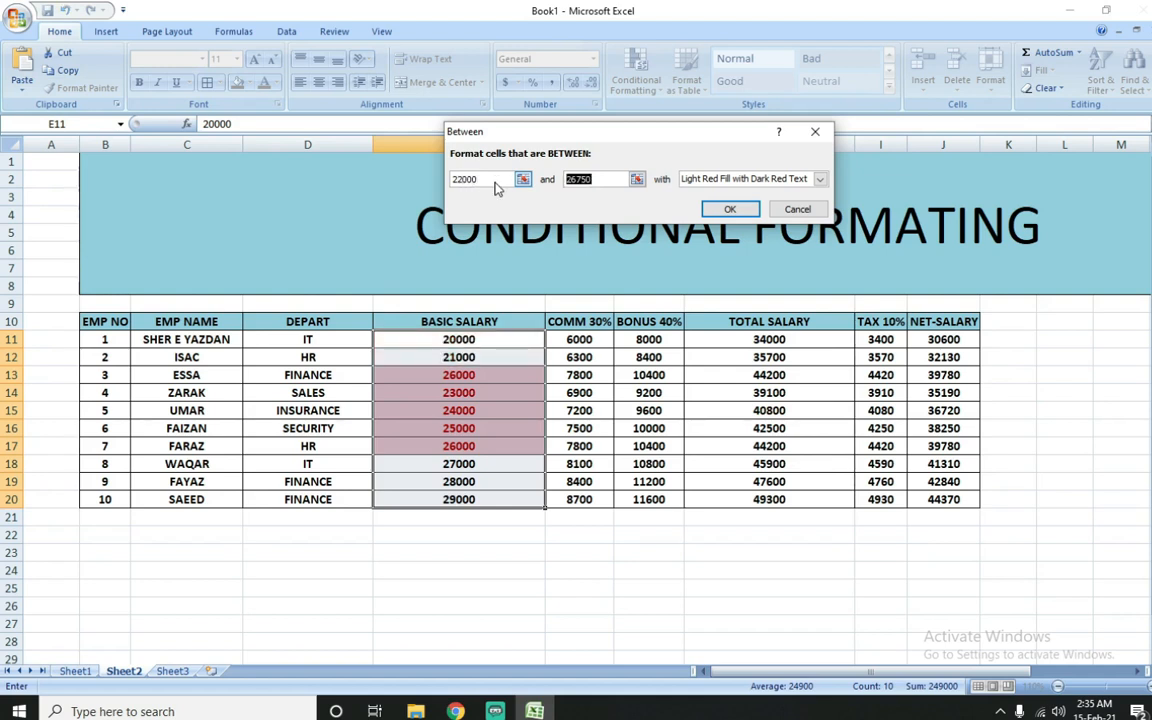
{"action": "type", "text": "26000"}
Step: Give the Between rule a custom format with a purple fill and apply it to the basic salaries
{"action": "left_click", "coordinate": [819, 179]}
{"action": "left_click", "coordinate": [690, 255]}
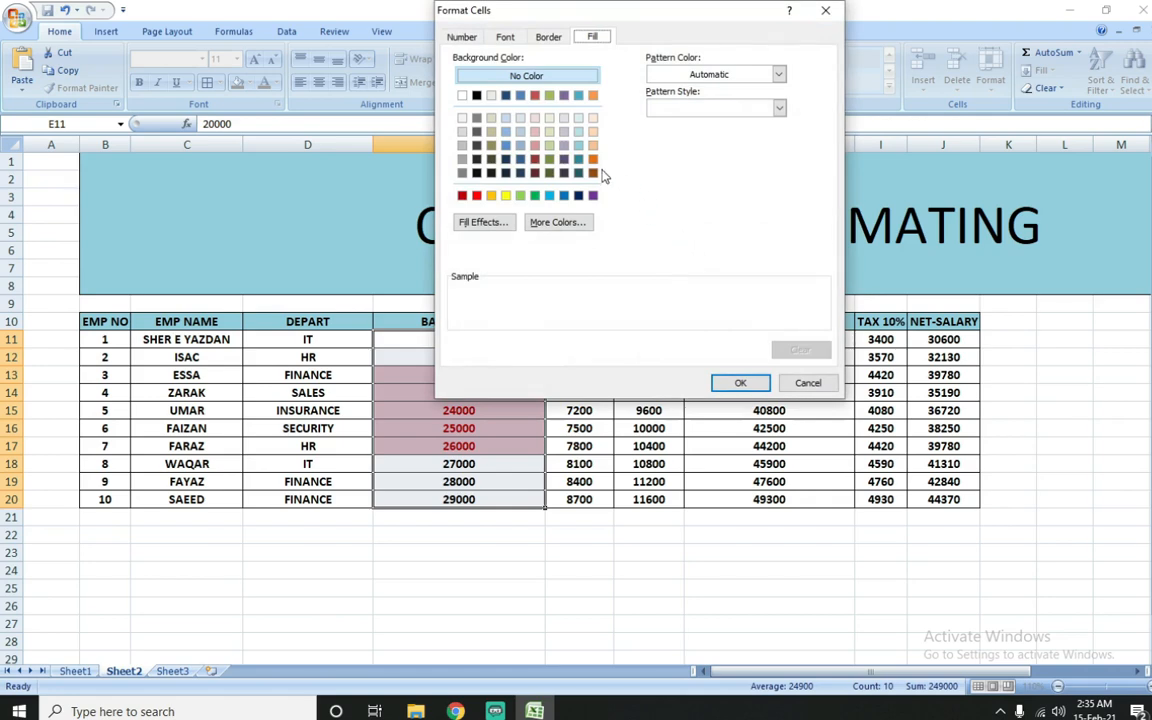
{"action": "left_click", "coordinate": [593, 195]}
{"action": "left_click", "coordinate": [738, 383]}
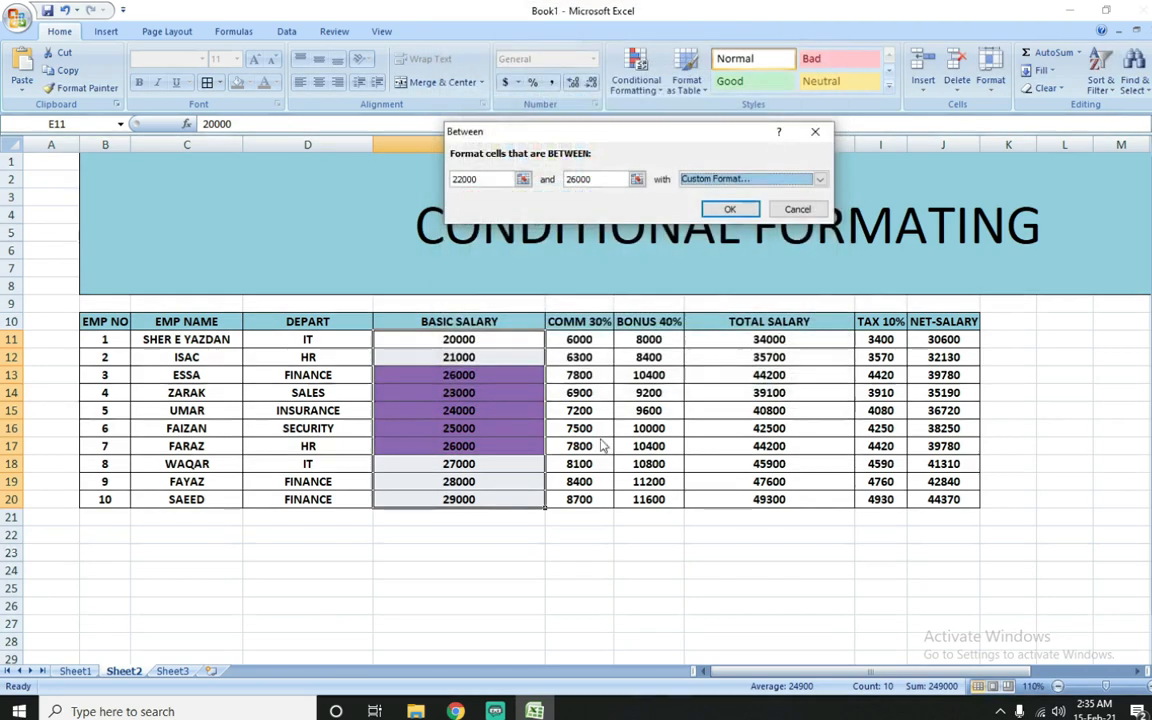
{"action": "left_click", "coordinate": [722, 211]}
{"action": "left_click", "coordinate": [476, 463]}
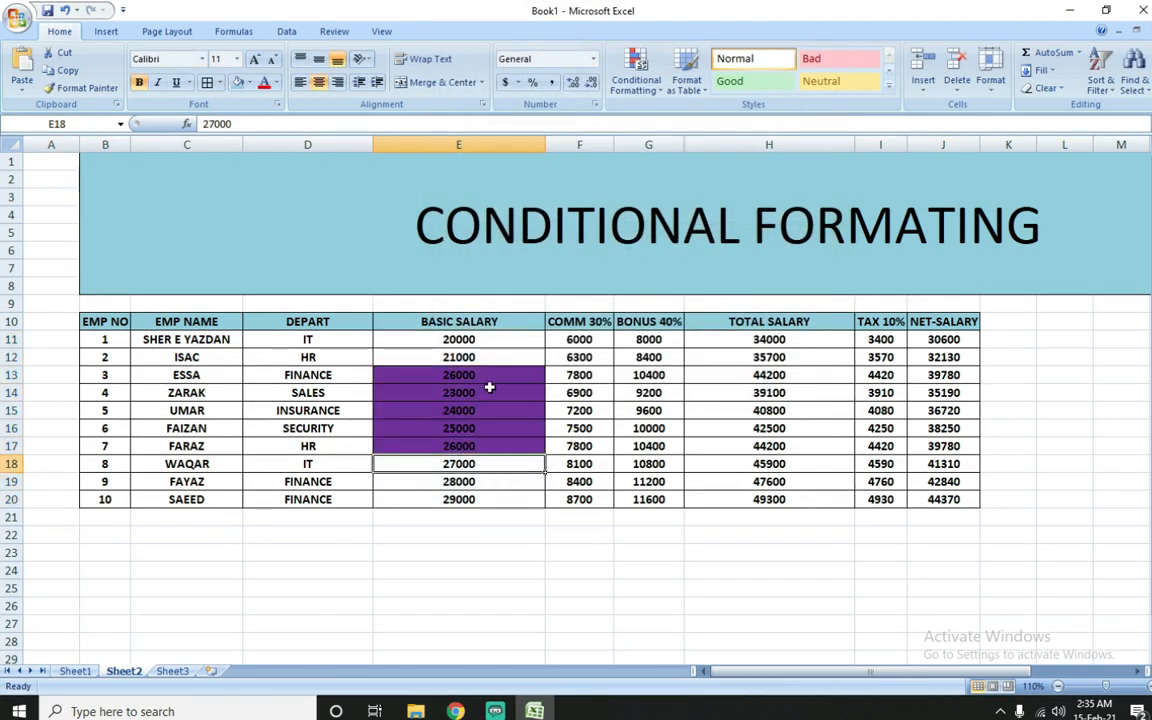
Step: Change the basic salary in cell E19 to 25000 to test the Between rule
{"action": "left_click", "coordinate": [477, 482]}
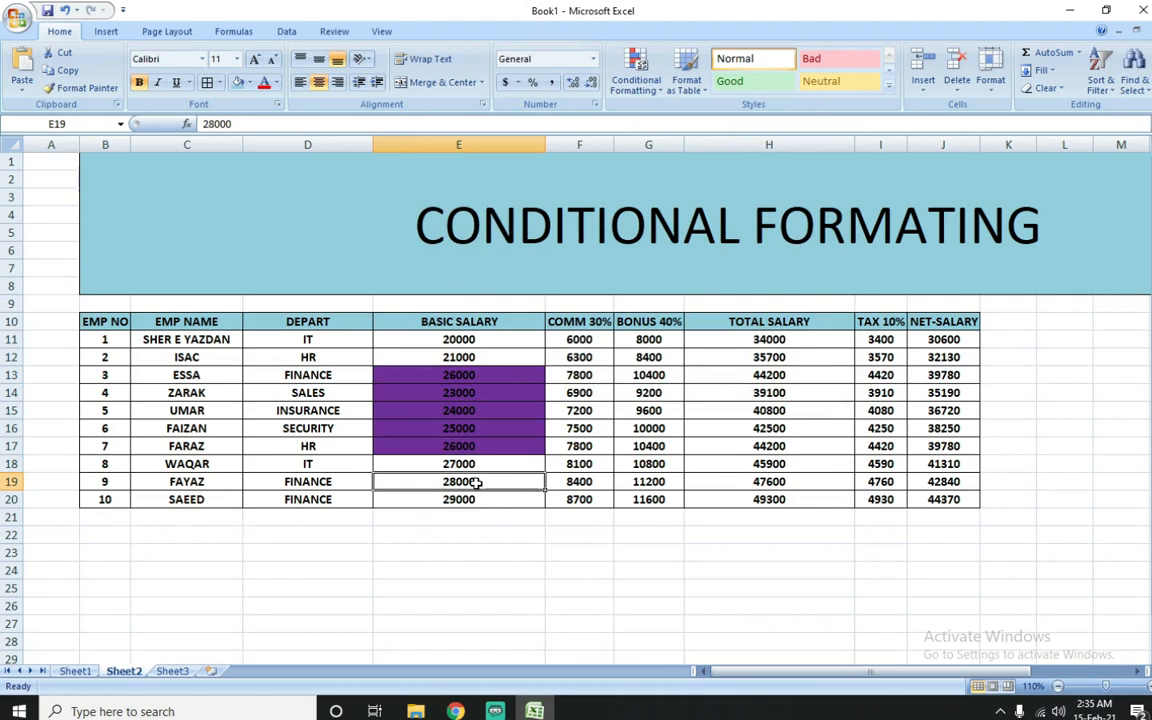
{"action": "type", "text": "25000"}
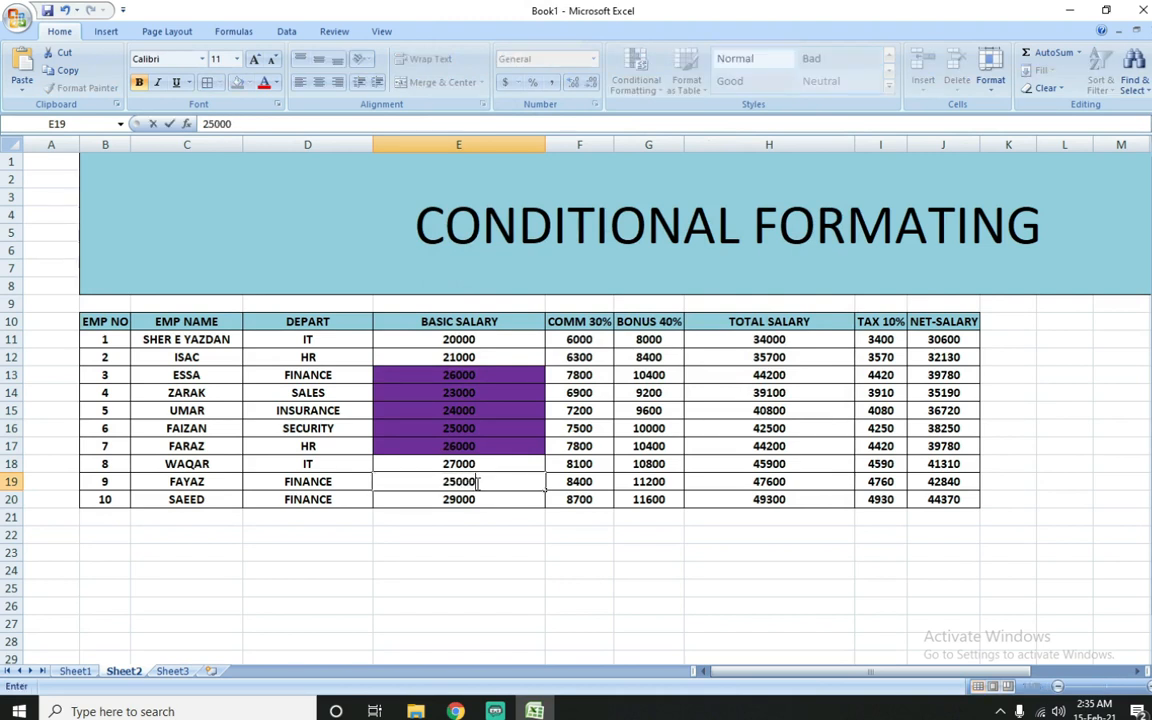
{"action": "key", "text": "Return"}
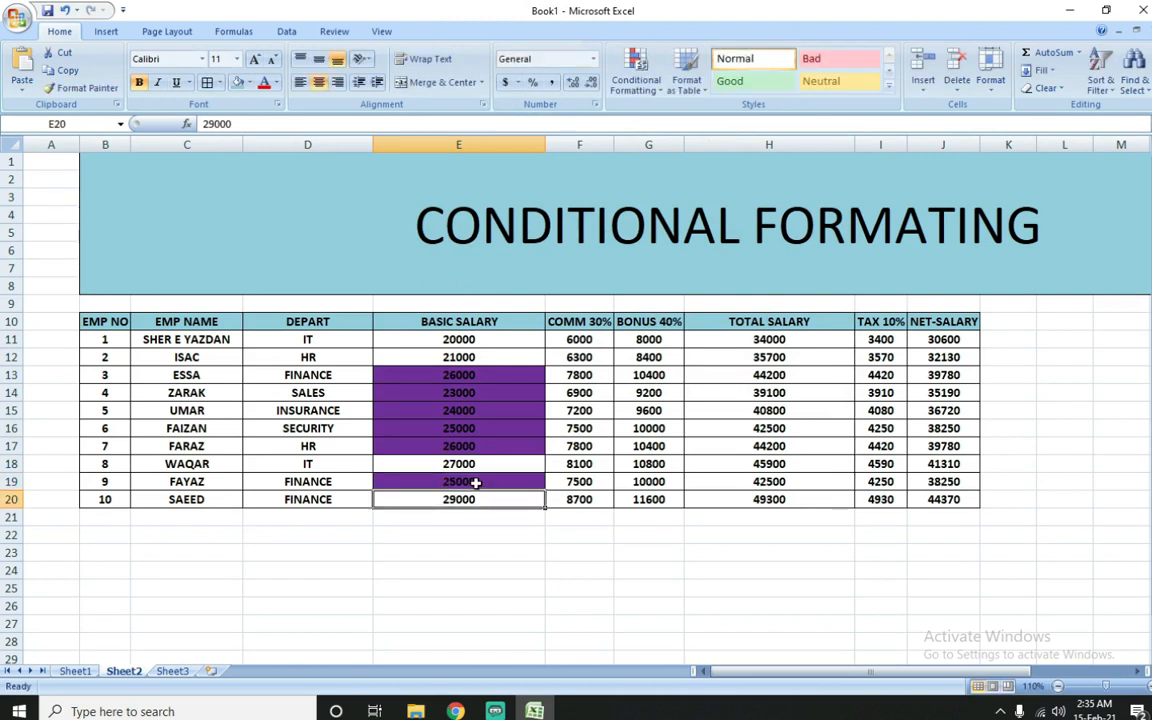
Step: Remove the Between rule by clearing conditional formatting from the selected cells E11:E20
{"action": "left_click_drag", "start_coordinate": [504, 339], "coordinate": [490, 502]}
{"action": "left_click", "coordinate": [636, 78]}
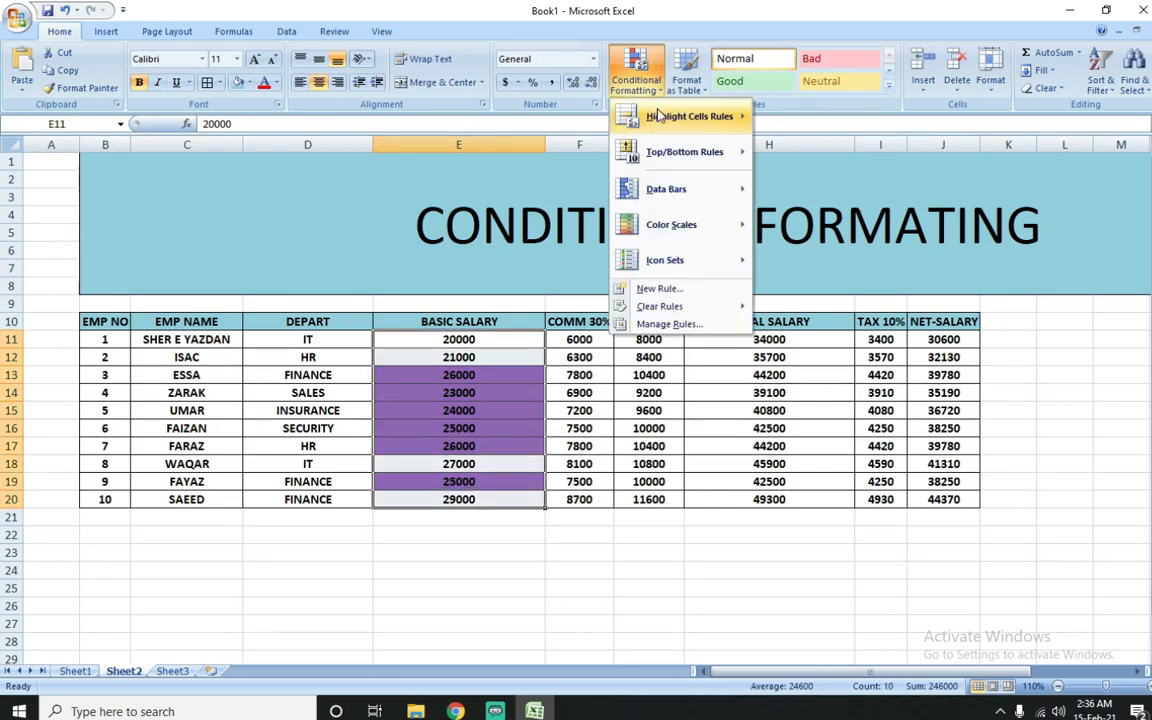
{"action": "mouse_move", "coordinate": [660, 306]}
{"action": "left_click", "coordinate": [815, 306]}
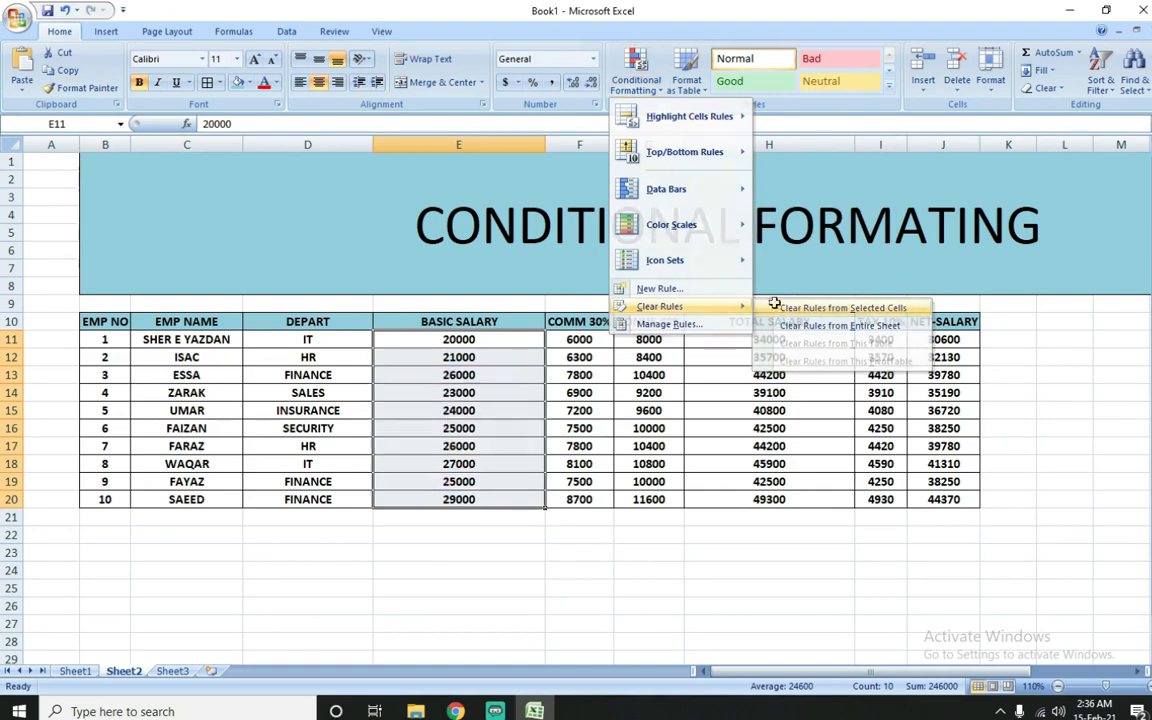
Step: Highlight basic salaries equal to 25000 in E11:E20 with Light Red Fill with Dark Red Text
{"action": "left_click", "coordinate": [636, 78]}
{"action": "mouse_move", "coordinate": [716, 130]}
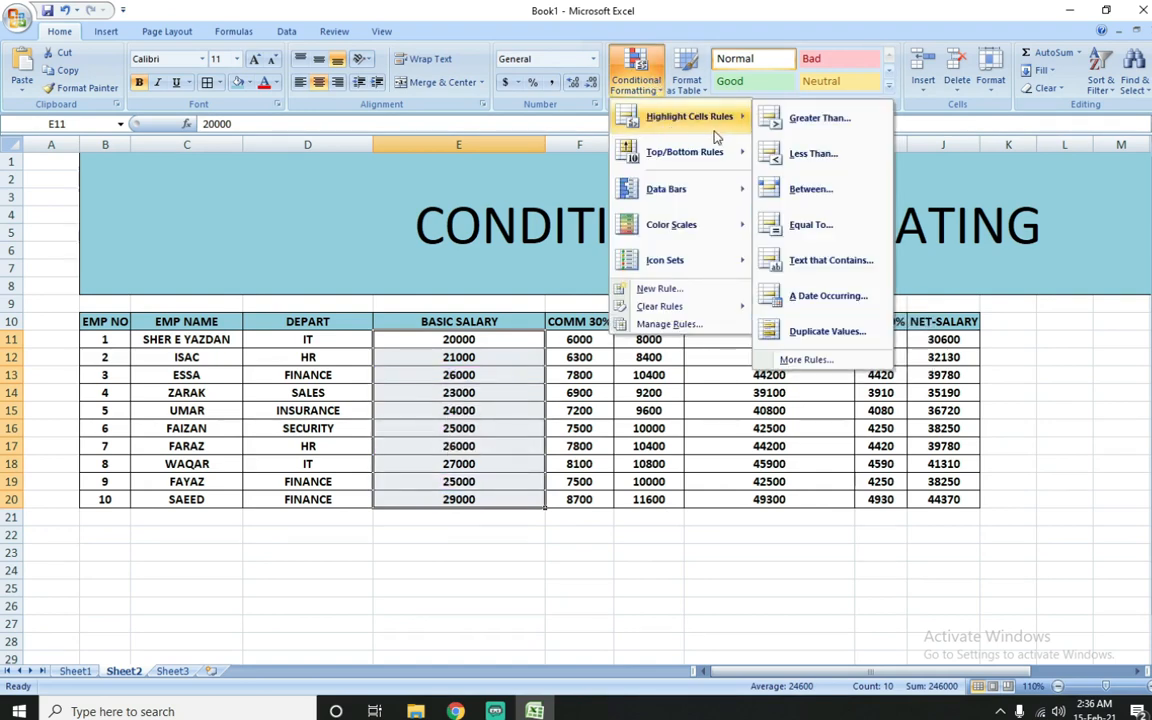
{"action": "left_click", "coordinate": [811, 226]}
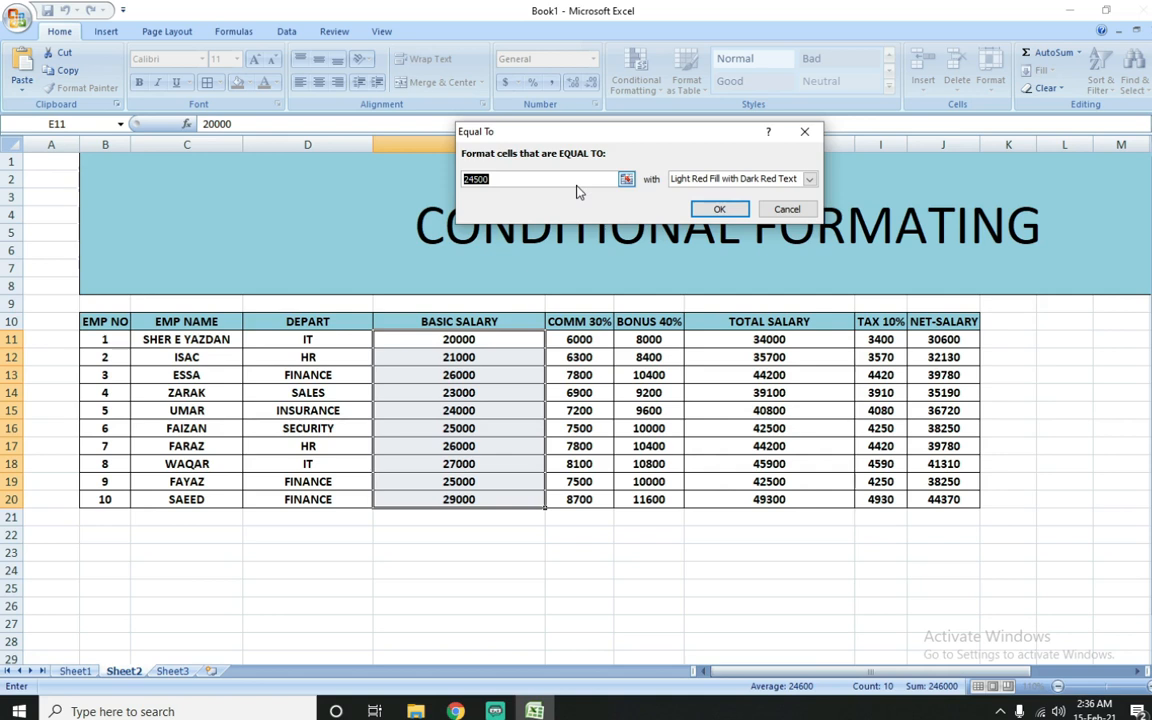
{"action": "type", "text": "25000"}
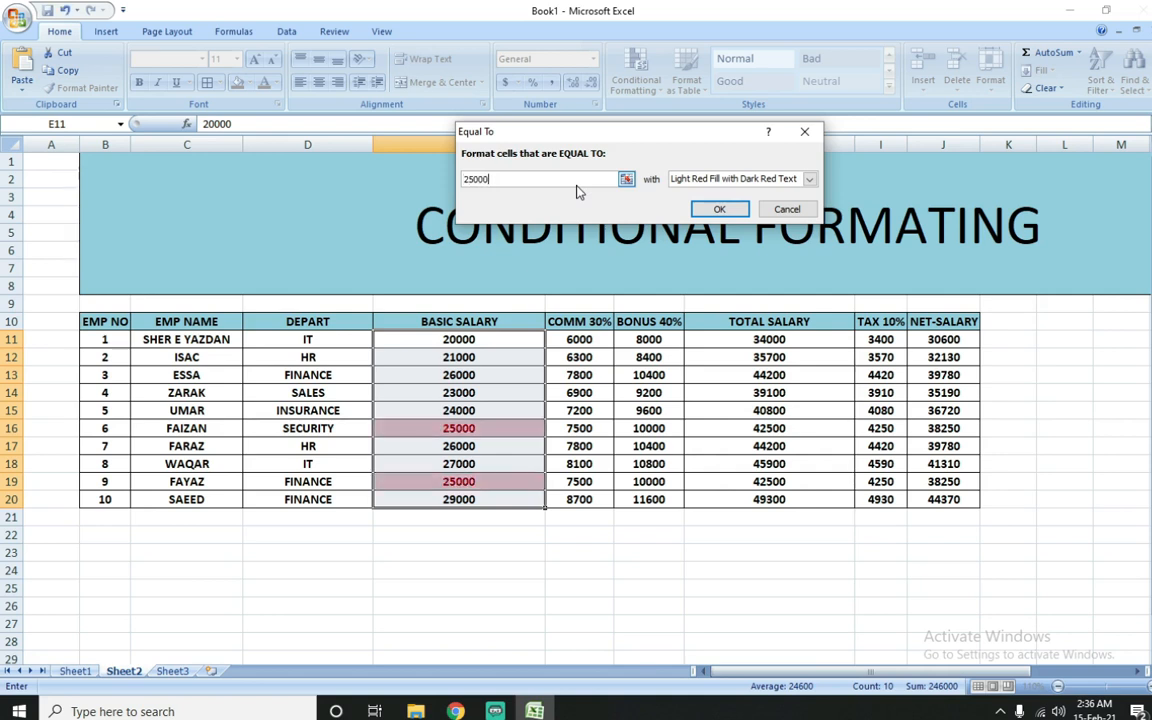
{"action": "left_click", "coordinate": [722, 210]}
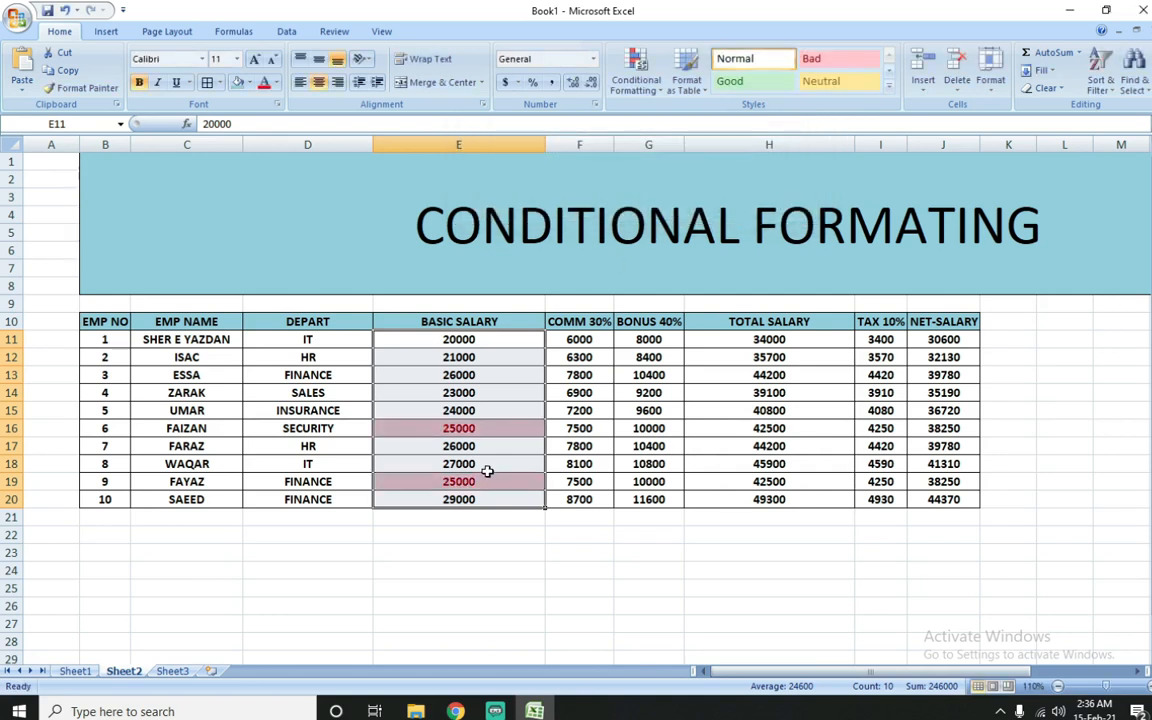
{"action": "left_click", "coordinate": [480, 483]}
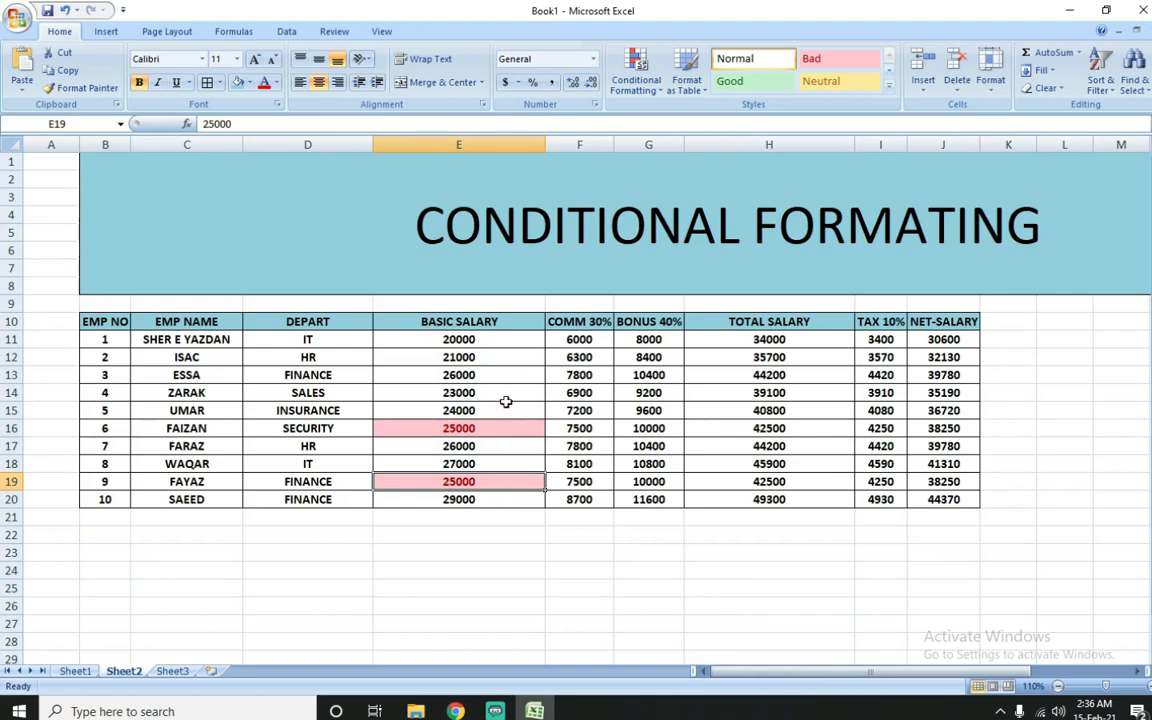
Step: Remove the Equal To rule by clearing conditional formatting from the basic salary cells E11:E20 only
{"action": "left_click_drag", "start_coordinate": [940, 338], "coordinate": [580, 443]}
{"action": "left_click_drag", "start_coordinate": [455, 340], "coordinate": [465, 499]}
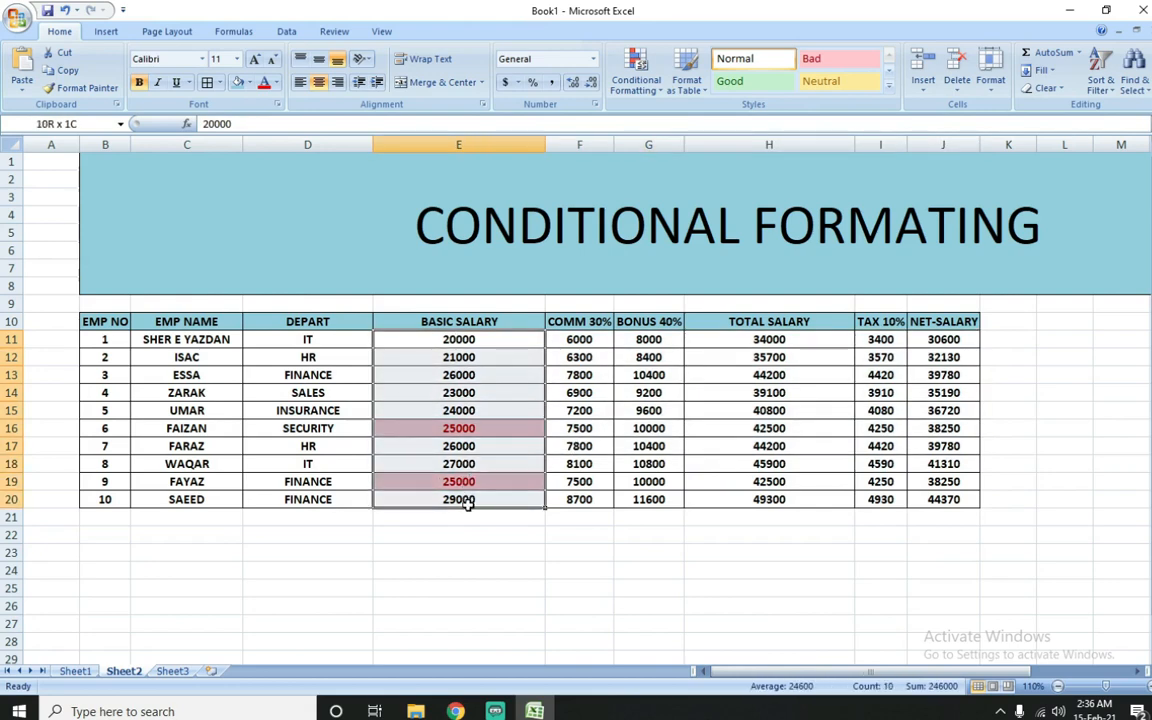
{"action": "left_click", "coordinate": [648, 76]}
{"action": "mouse_move", "coordinate": [662, 306]}
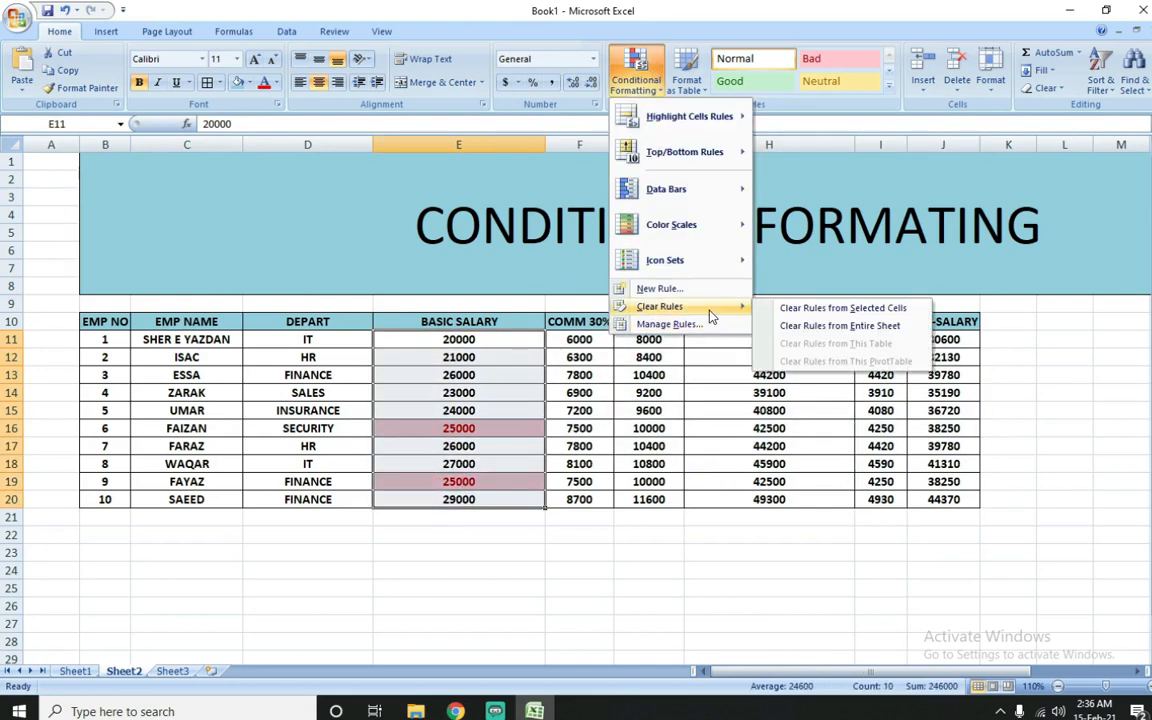
{"action": "left_click", "coordinate": [830, 308]}
{"action": "left_click", "coordinate": [636, 84]}
{"action": "mouse_move", "coordinate": [690, 116]}
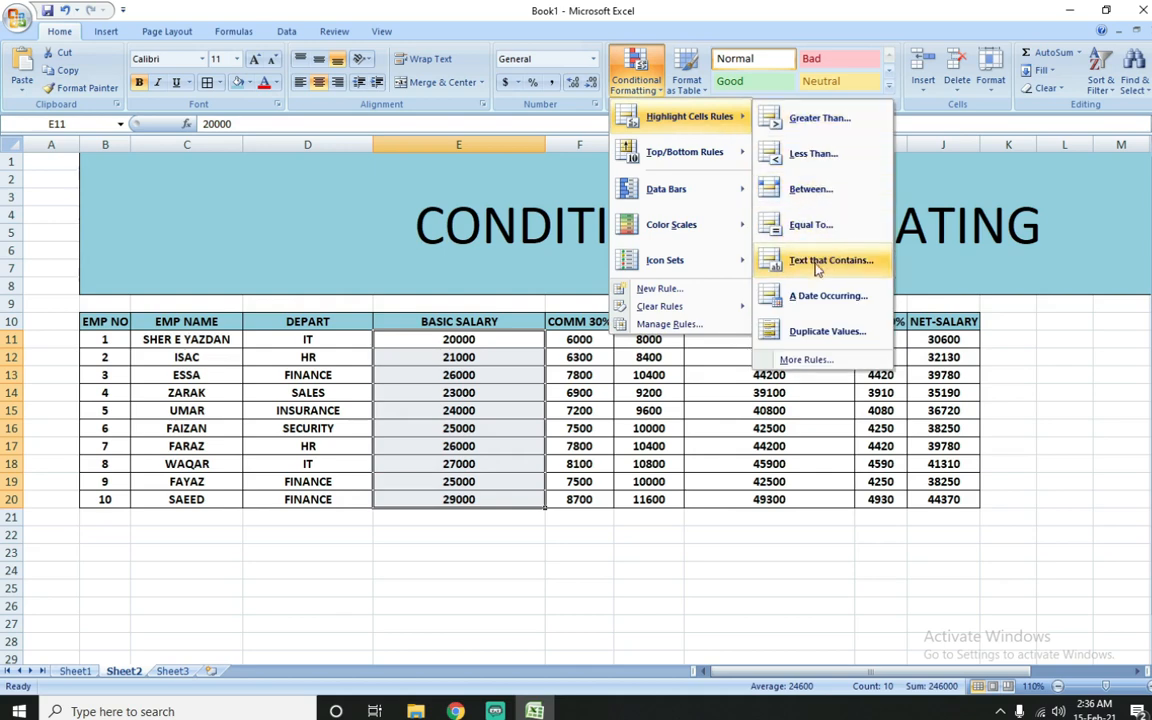
{"action": "left_click", "coordinate": [309, 336]}
{"action": "left_click_drag", "start_coordinate": [309, 338], "coordinate": [308, 476]}
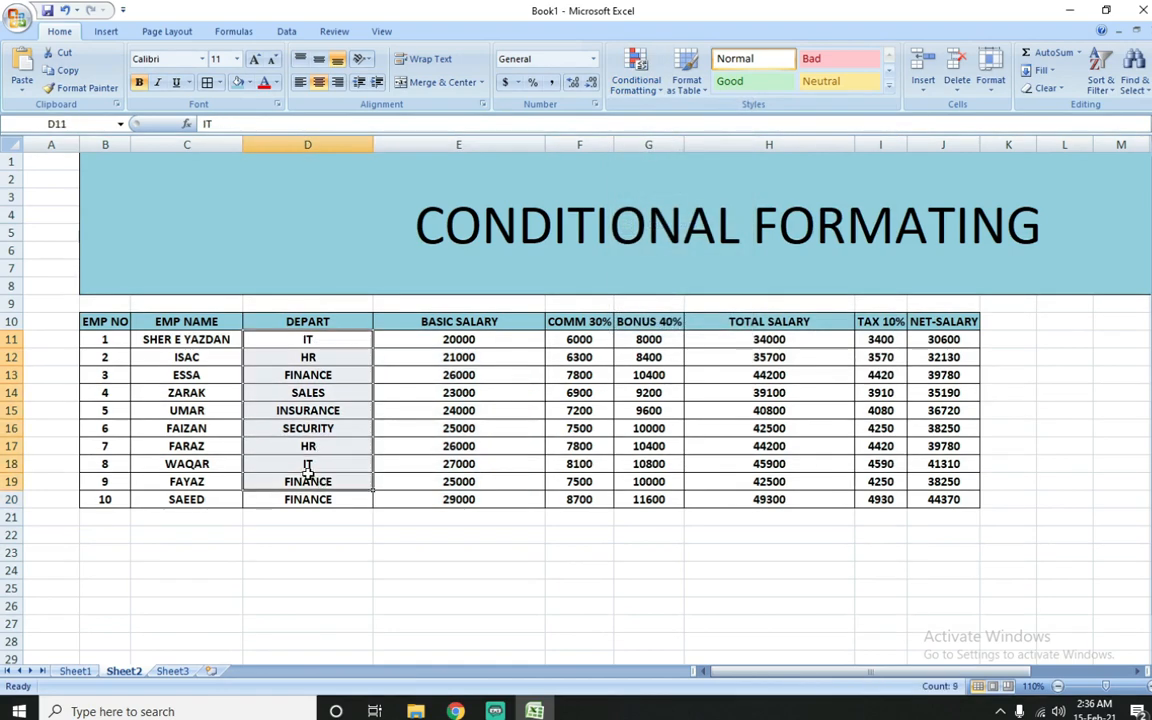
{"action": "left_click", "coordinate": [249, 342]}
Step: Highlight employee names in C11:C20 that contain the text S with Light Red Fill with Dark Red Text
{"action": "left_click_drag", "start_coordinate": [218, 337], "coordinate": [200, 498]}
{"action": "left_click", "coordinate": [636, 84]}
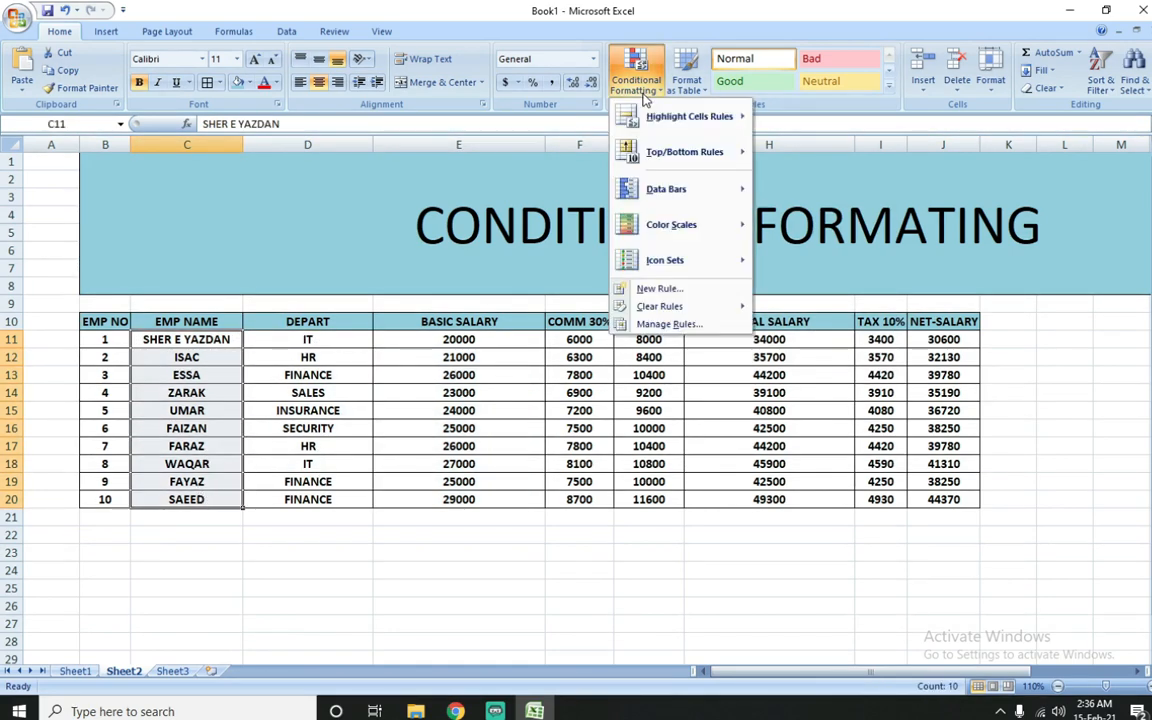
{"action": "mouse_move", "coordinate": [653, 116]}
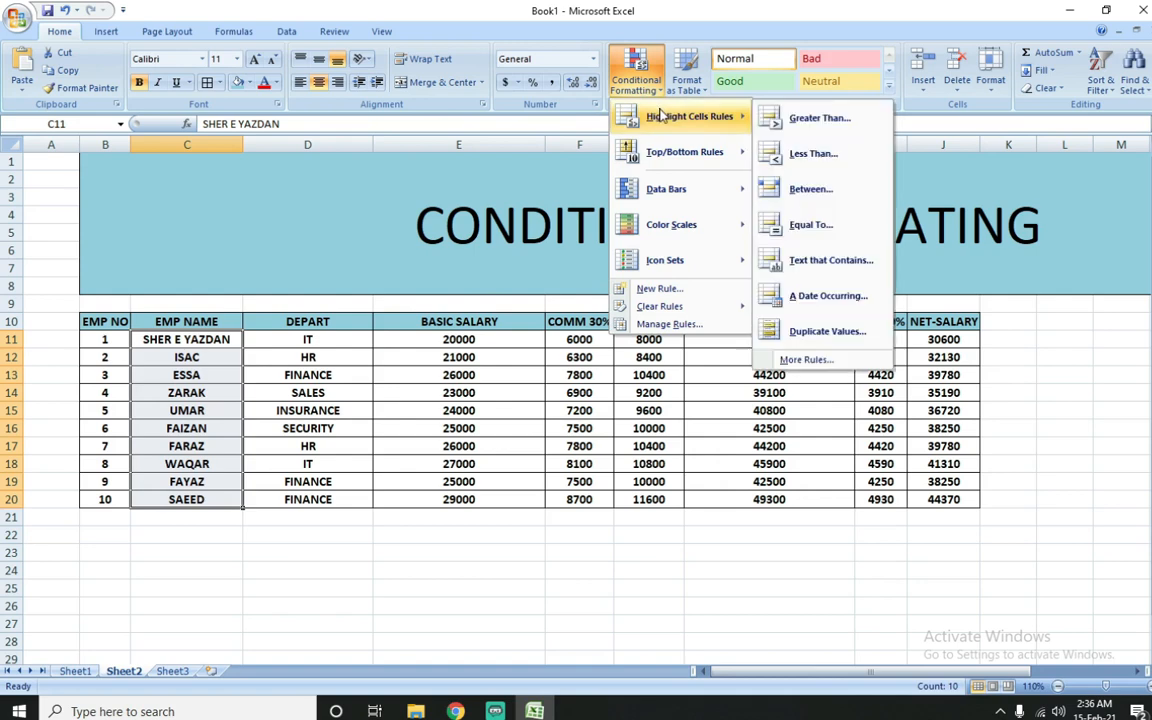
{"action": "left_click", "coordinate": [811, 264]}
{"action": "left_click_drag", "start_coordinate": [565, 182], "coordinate": [472, 179]}
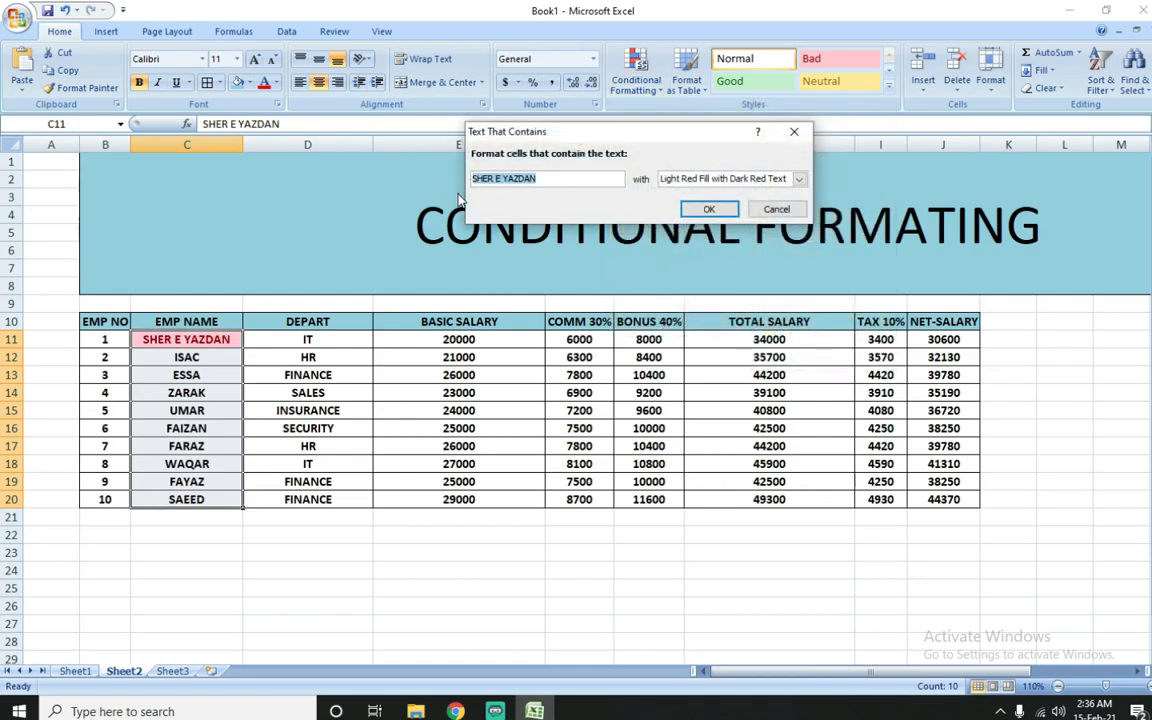
{"action": "type", "text": "S"}
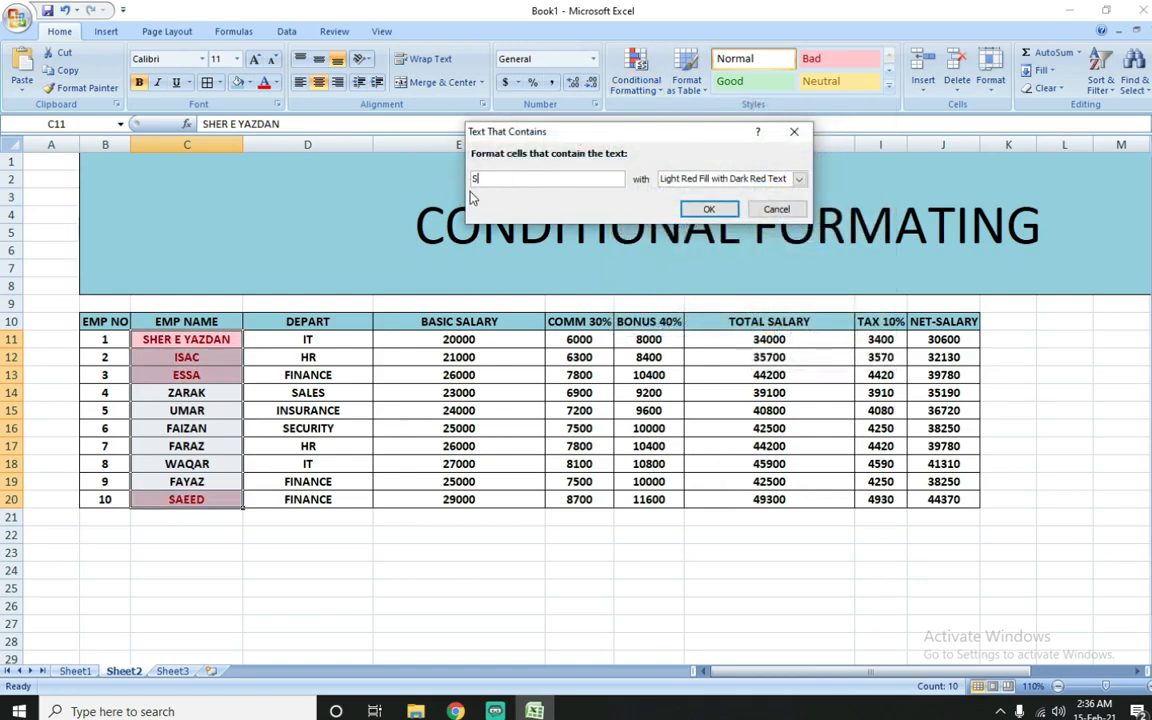
{"action": "left_click", "coordinate": [708, 209]}
{"action": "left_click", "coordinate": [222, 357]}
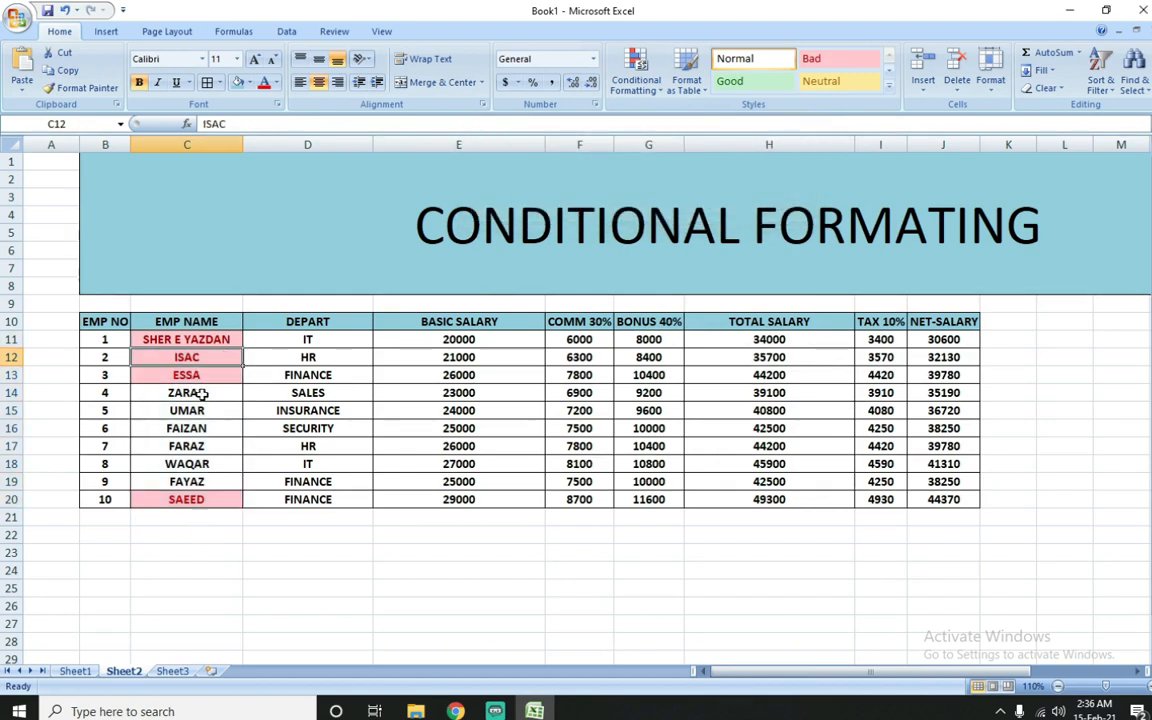
{"action": "left_click", "coordinate": [188, 497]}
{"action": "left_click", "coordinate": [208, 375]}
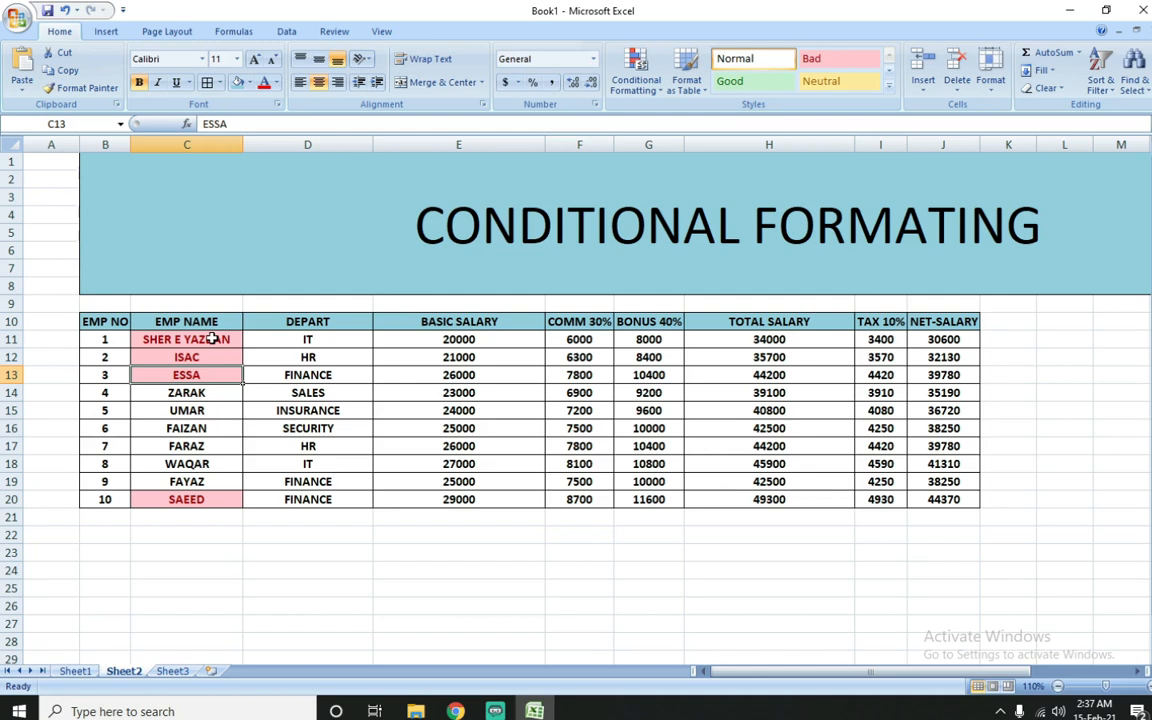
Step: Remove the Text that Contains highlighting from the employee names in C11:C20
{"action": "left_click_drag", "start_coordinate": [213, 339], "coordinate": [195, 498]}
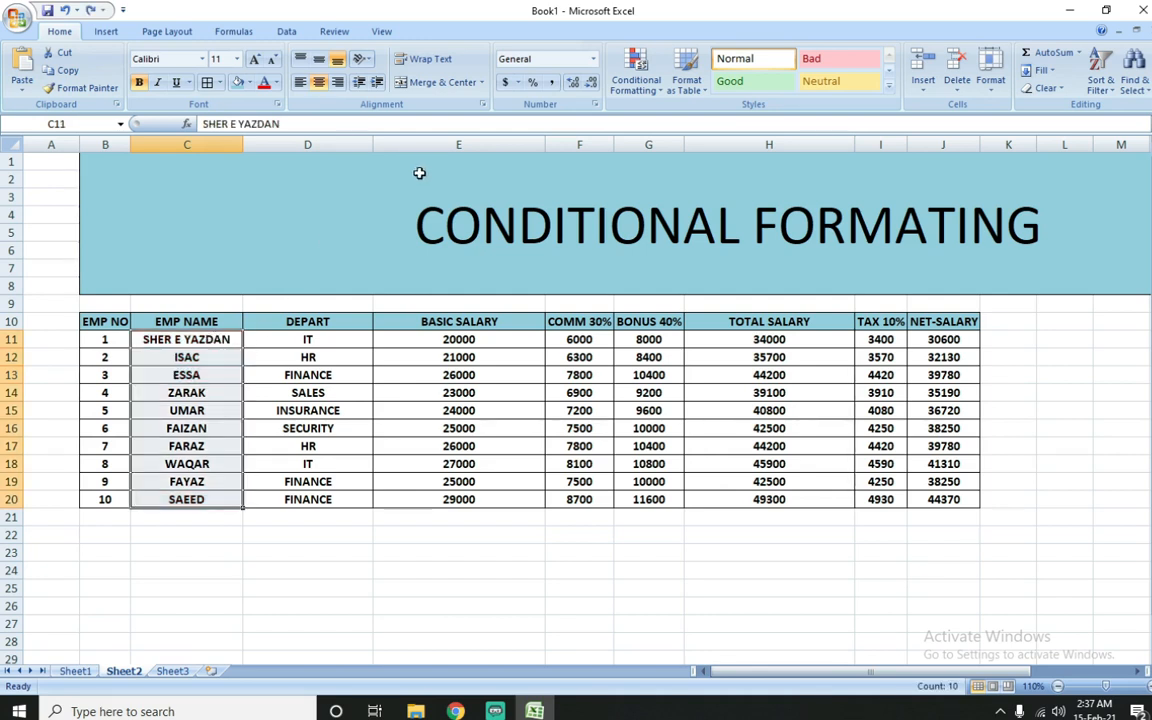
{"action": "left_click", "coordinate": [655, 82]}
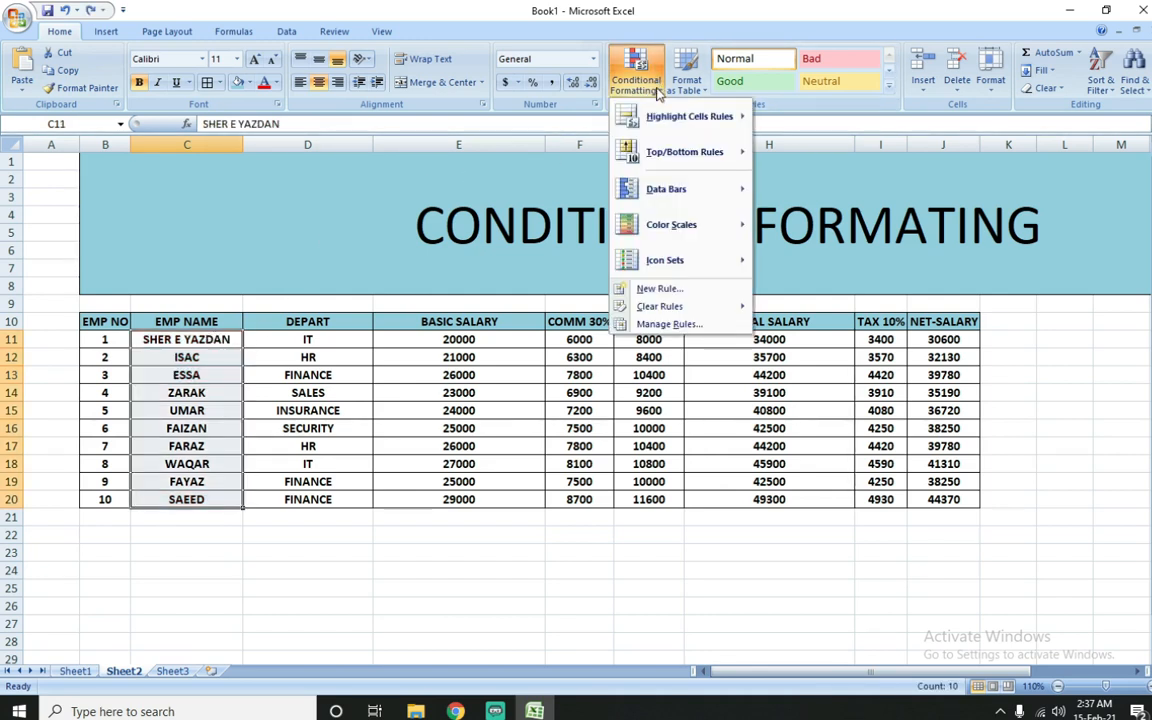
{"action": "mouse_move", "coordinate": [690, 117]}
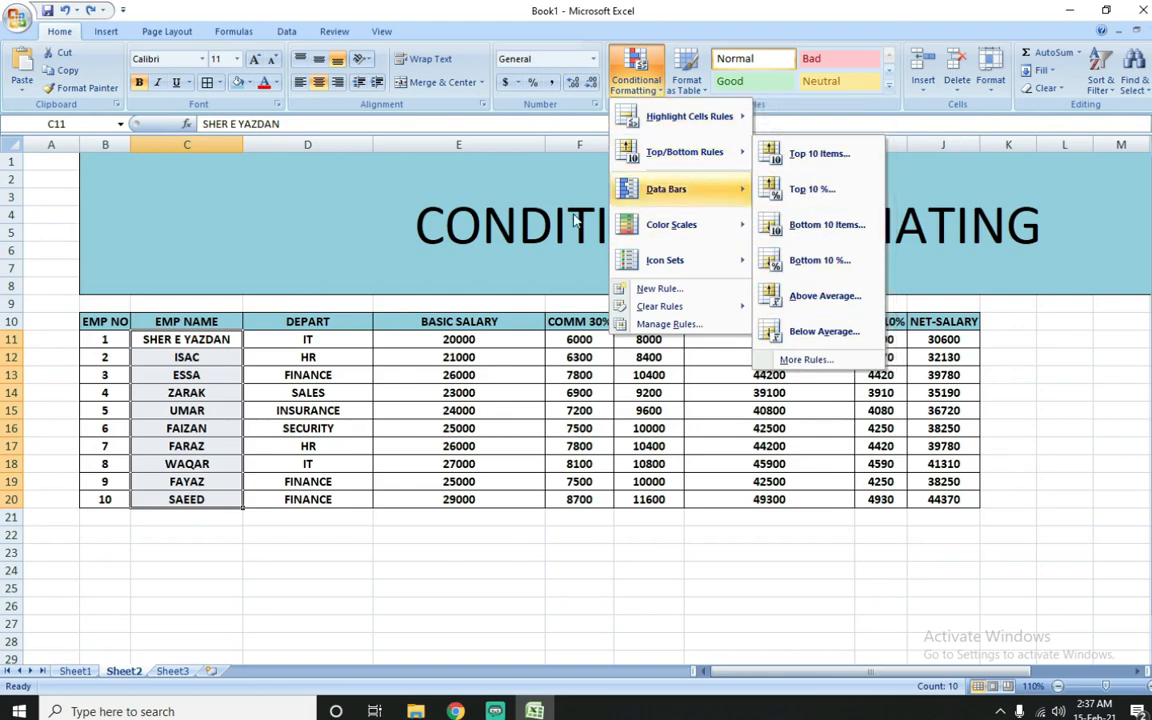
{"action": "left_click", "coordinate": [424, 340]}
Step: Apply a Top 10 Items rule set to 3 with Light Red Fill with Dark Red Text to net salaries J11:J20
{"action": "left_click_drag", "start_coordinate": [424, 340], "coordinate": [381, 496]}
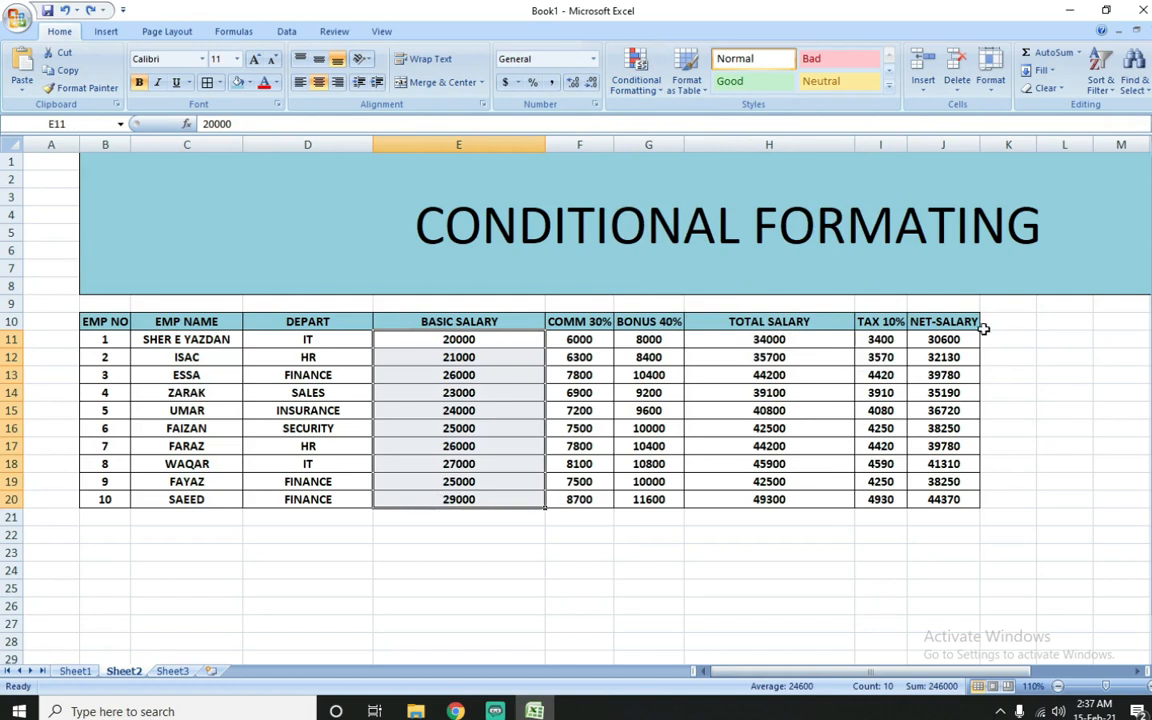
{"action": "left_click_drag", "start_coordinate": [940, 339], "coordinate": [944, 500]}
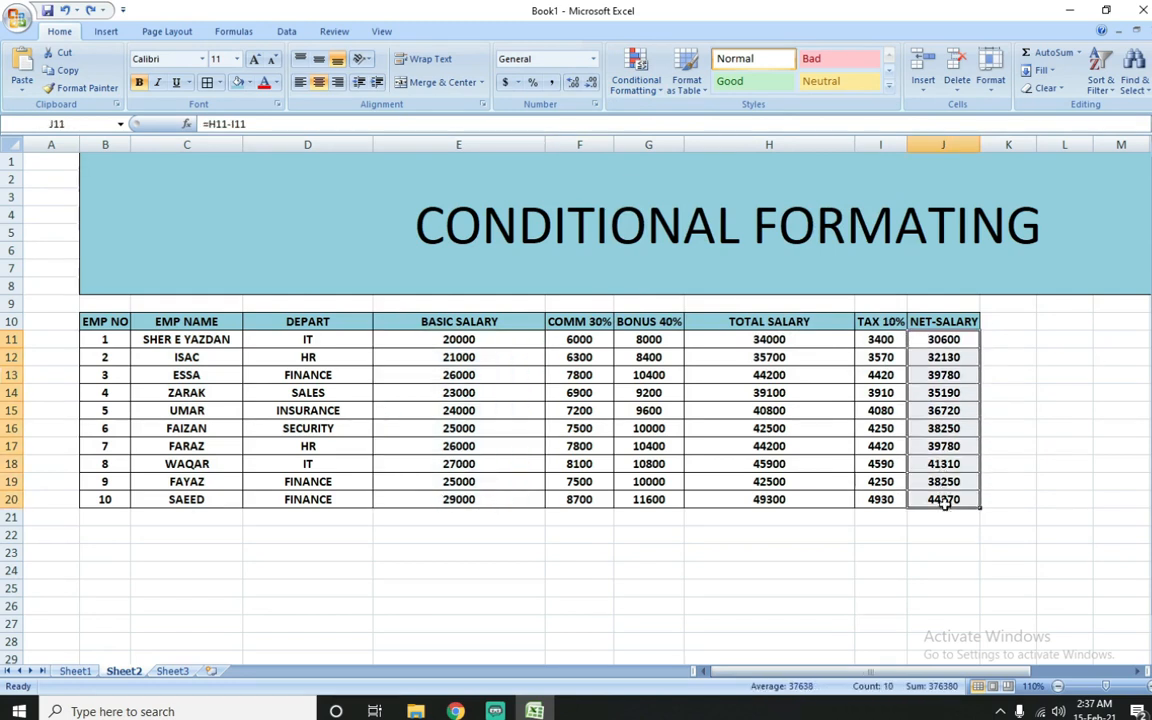
{"action": "left_click", "coordinate": [640, 86]}
{"action": "mouse_move", "coordinate": [683, 153]}
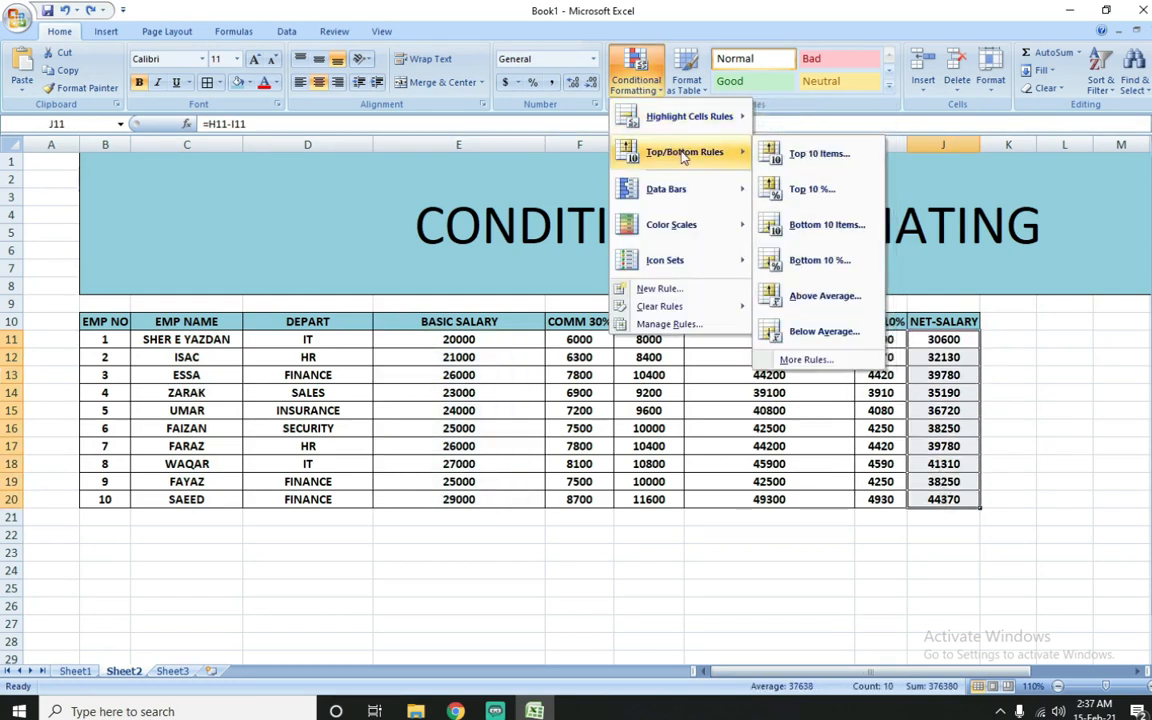
{"action": "left_click", "coordinate": [818, 153]}
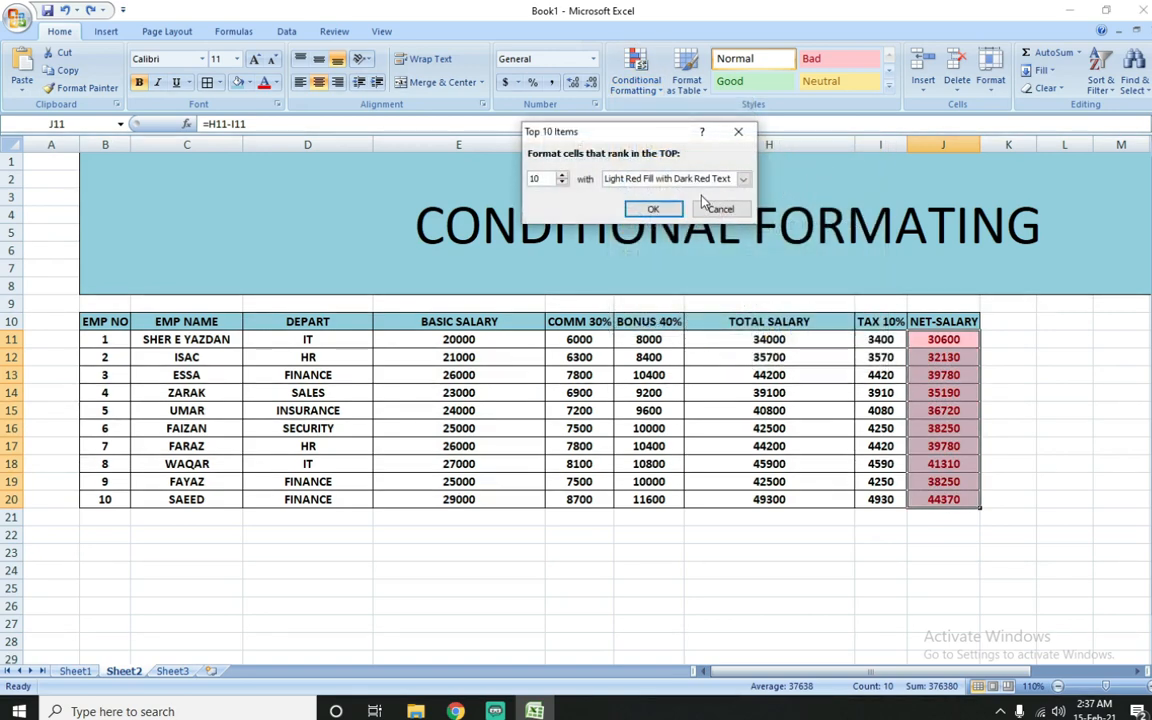
{"action": "left_click", "coordinate": [562, 183]}
{"action": "left_click", "coordinate": [562, 183]}
{"action": "left_click", "coordinate": [562, 183]}
{"action": "left_click", "coordinate": [562, 183]}
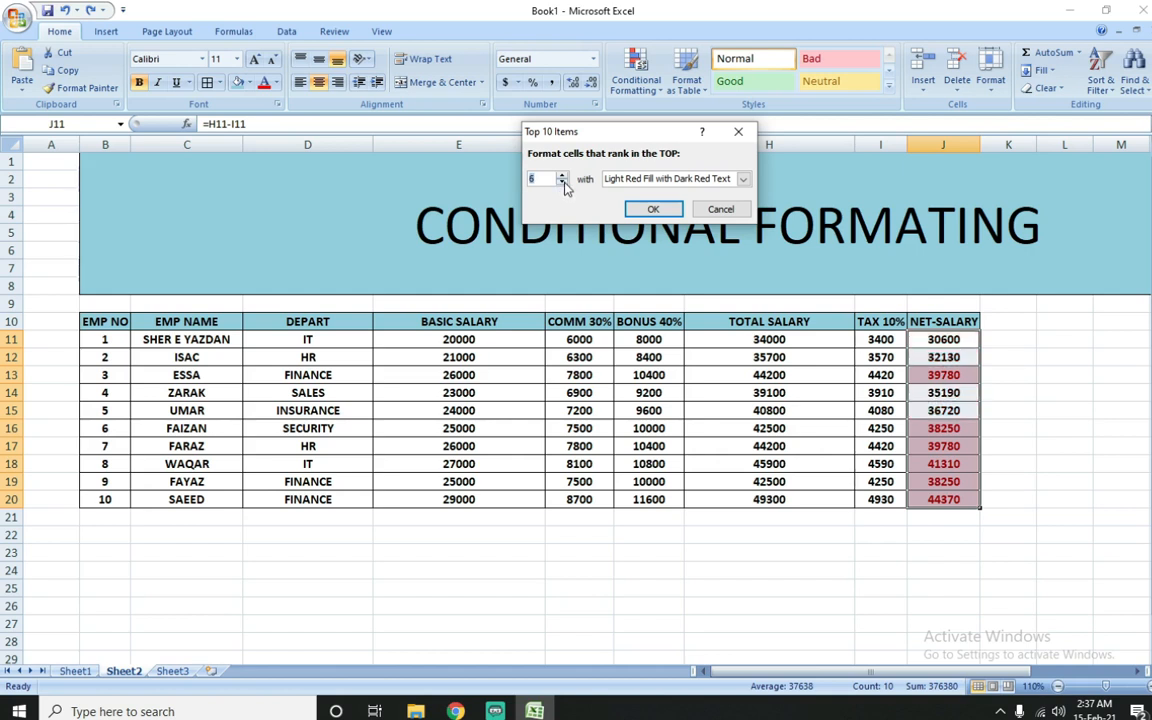
{"action": "left_click", "coordinate": [563, 184]}
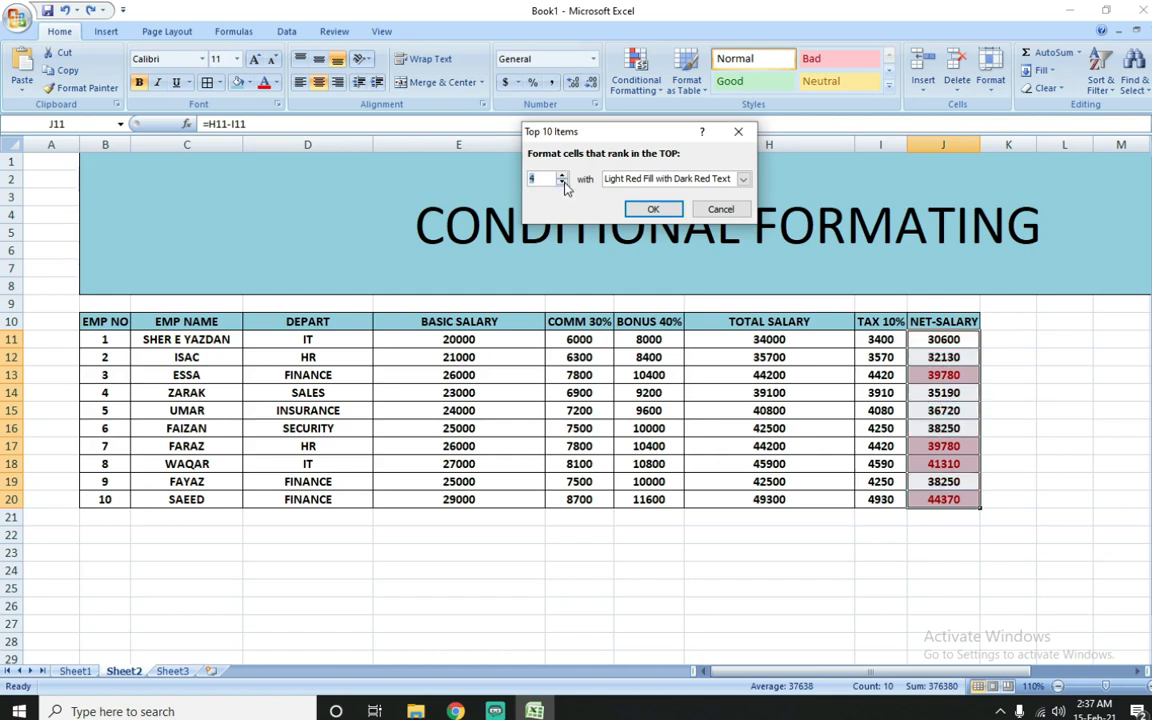
{"action": "left_click", "coordinate": [652, 209]}
Step: Examine which net salaries in column J are highlighted by the top-items rule, comparing cells J13, J17 and J20
{"action": "left_click", "coordinate": [935, 392]}
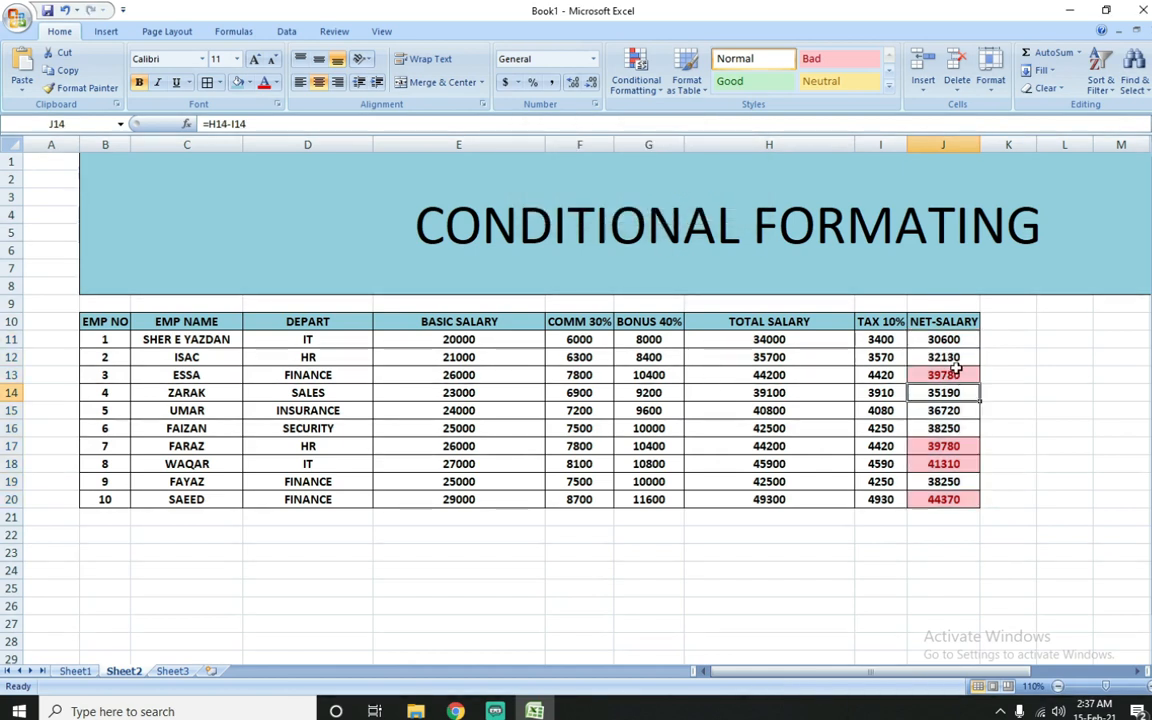
{"action": "left_click", "coordinate": [951, 447]}
{"action": "left_click", "coordinate": [961, 376]}
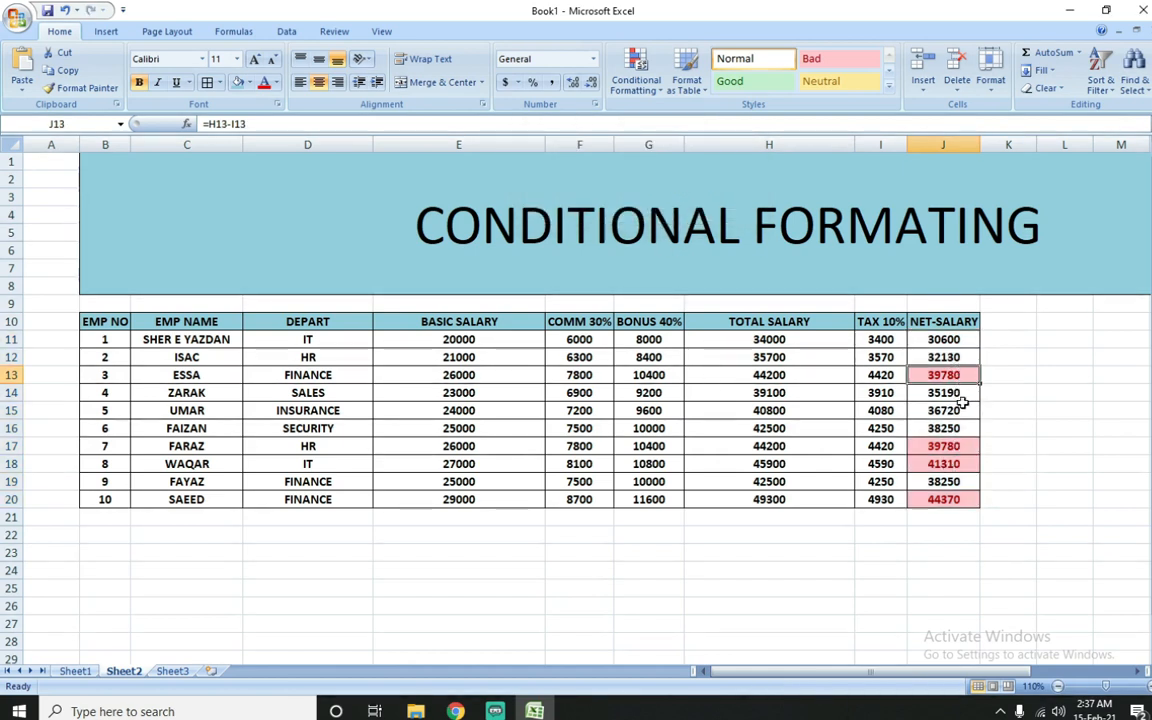
{"action": "left_click", "coordinate": [956, 444]}
{"action": "left_click", "coordinate": [956, 375]}
{"action": "left_click", "coordinate": [961, 447]}
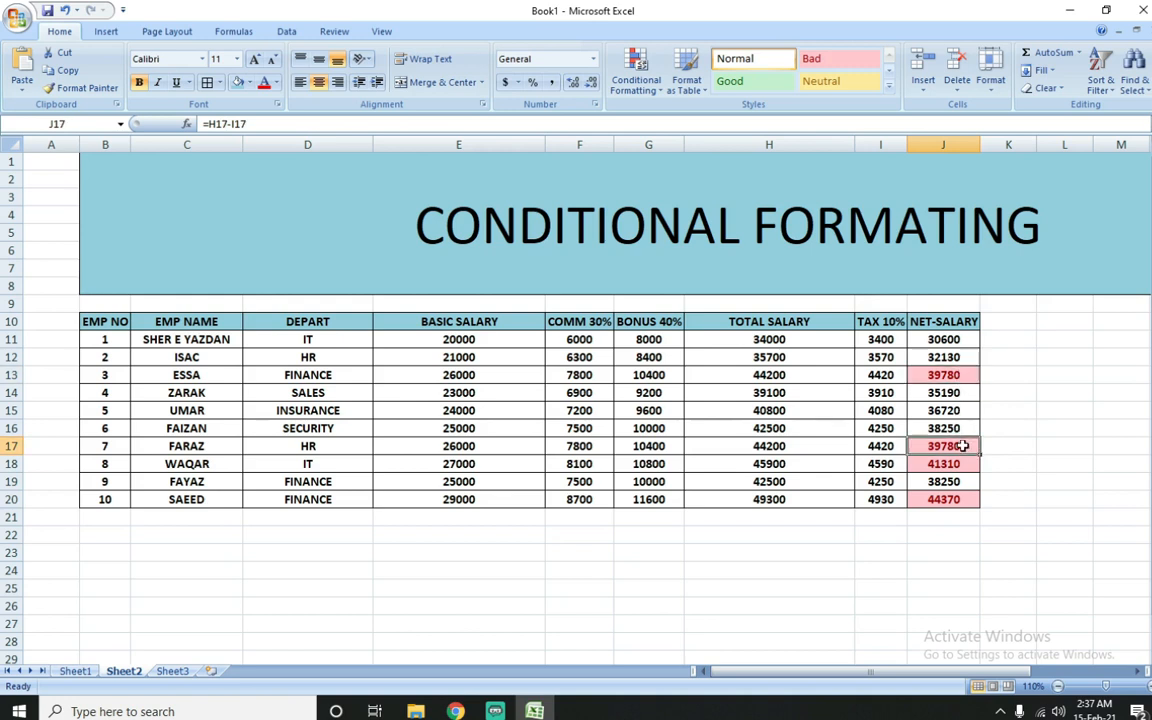
{"action": "left_click", "coordinate": [954, 375]}
{"action": "left_click", "coordinate": [954, 445]}
{"action": "left_click", "coordinate": [954, 499]}
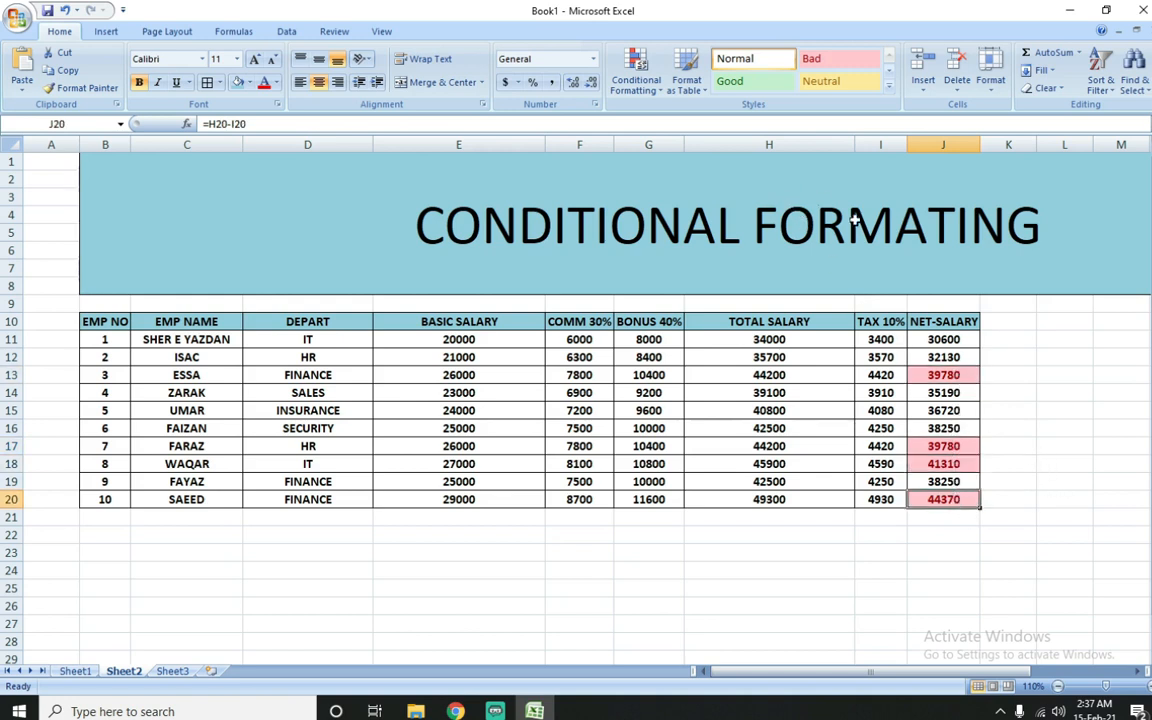
Step: Change the basic salary in cell E14 to 50000 to test the top-items rule
{"action": "left_click_drag", "start_coordinate": [945, 343], "coordinate": [955, 500]}
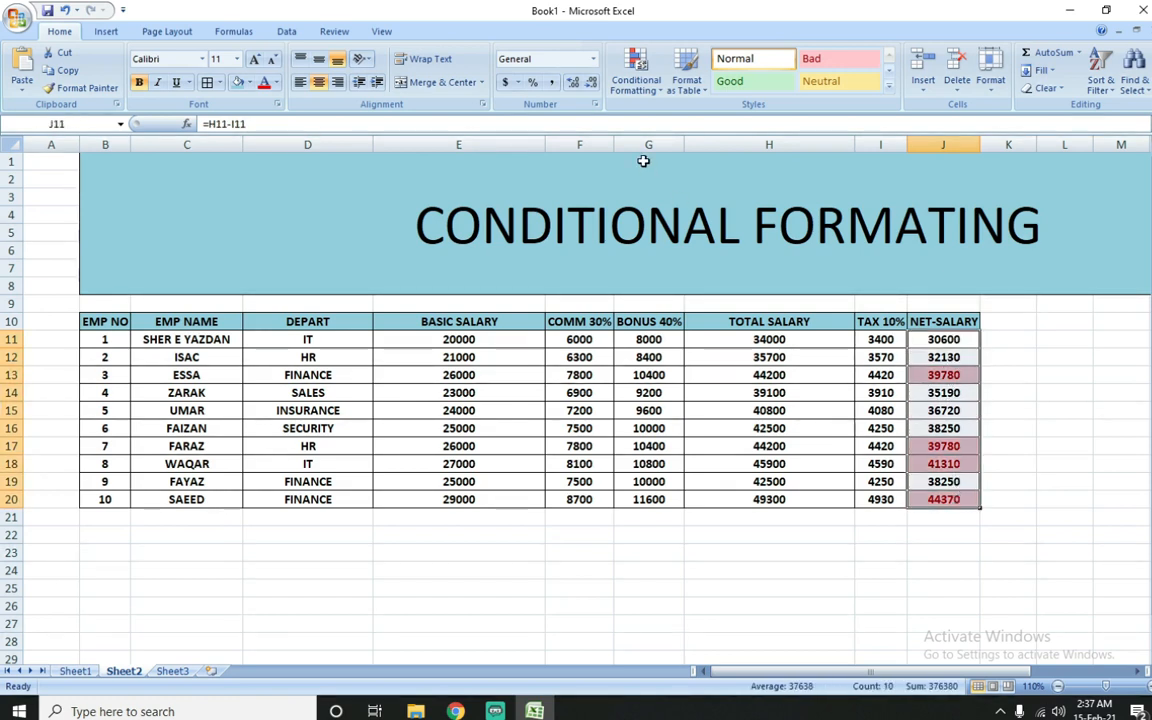
{"action": "left_click", "coordinate": [551, 392]}
{"action": "left_click", "coordinate": [492, 393]}
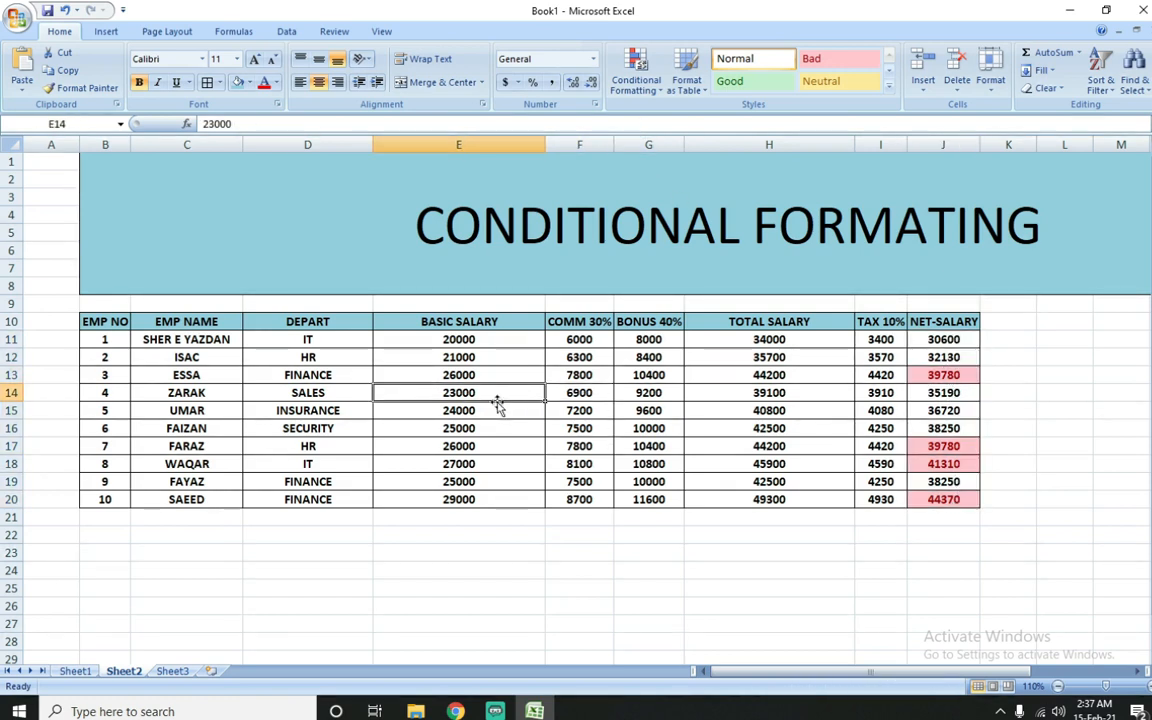
{"action": "type", "text": "50000"}
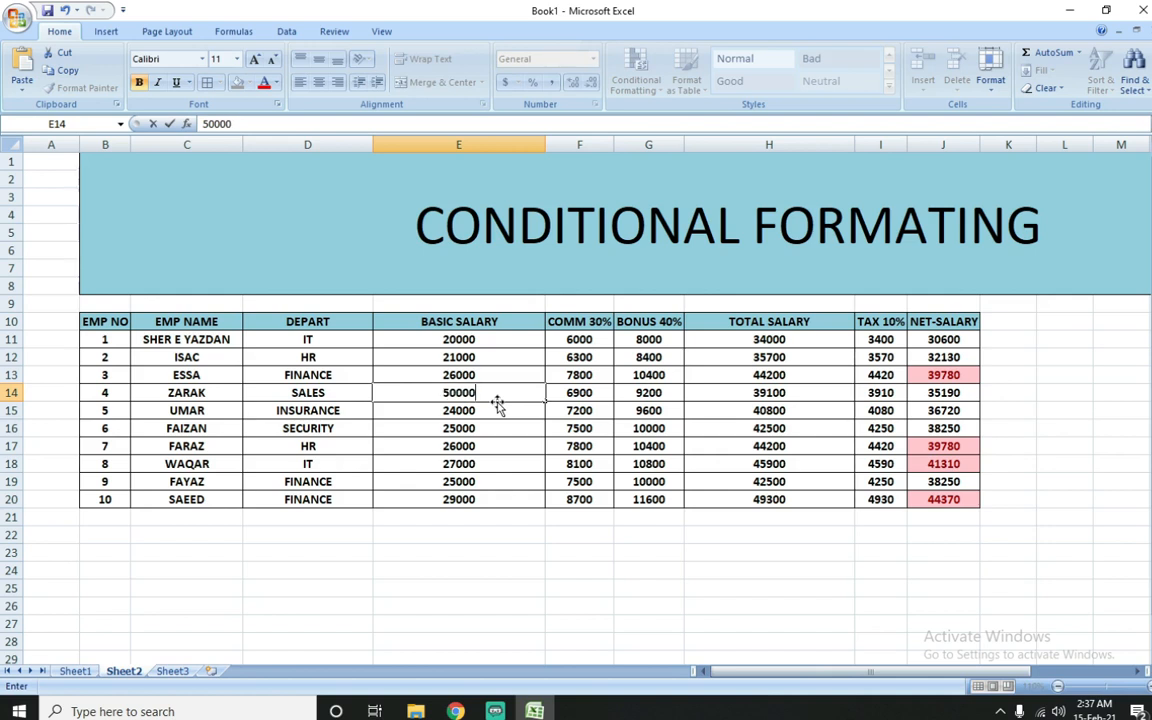
{"action": "key", "text": "Return"}
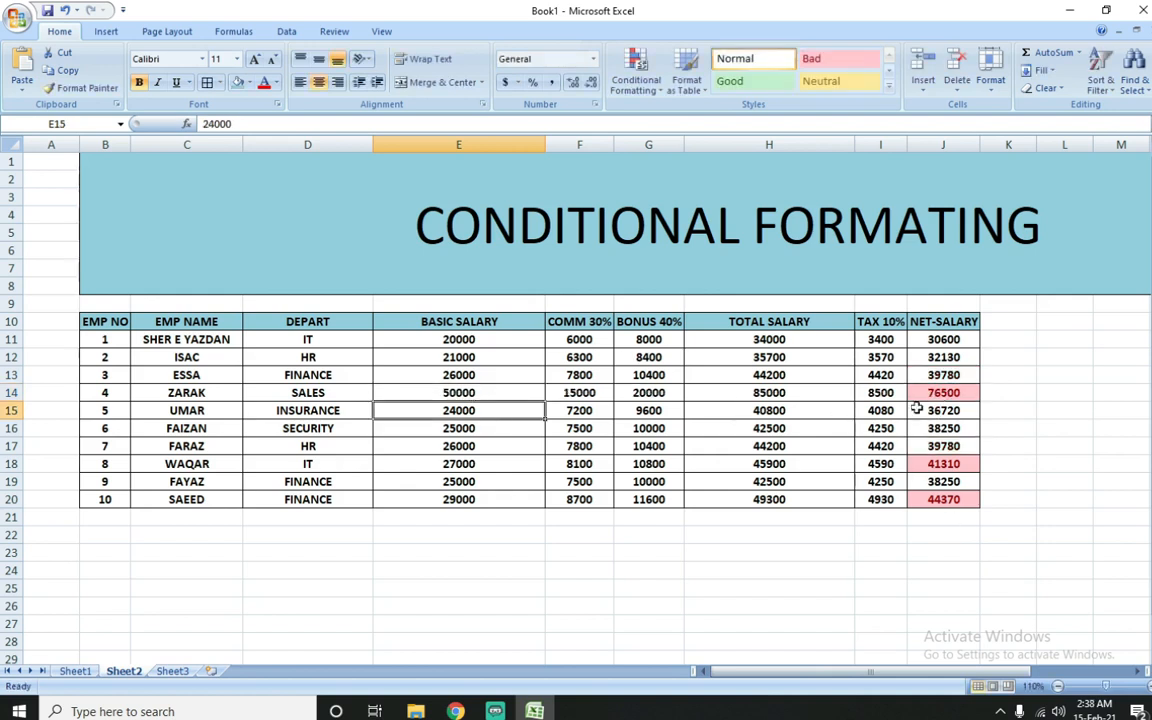
{"action": "left_click", "coordinate": [638, 86]}
{"action": "mouse_move", "coordinate": [740, 306]}
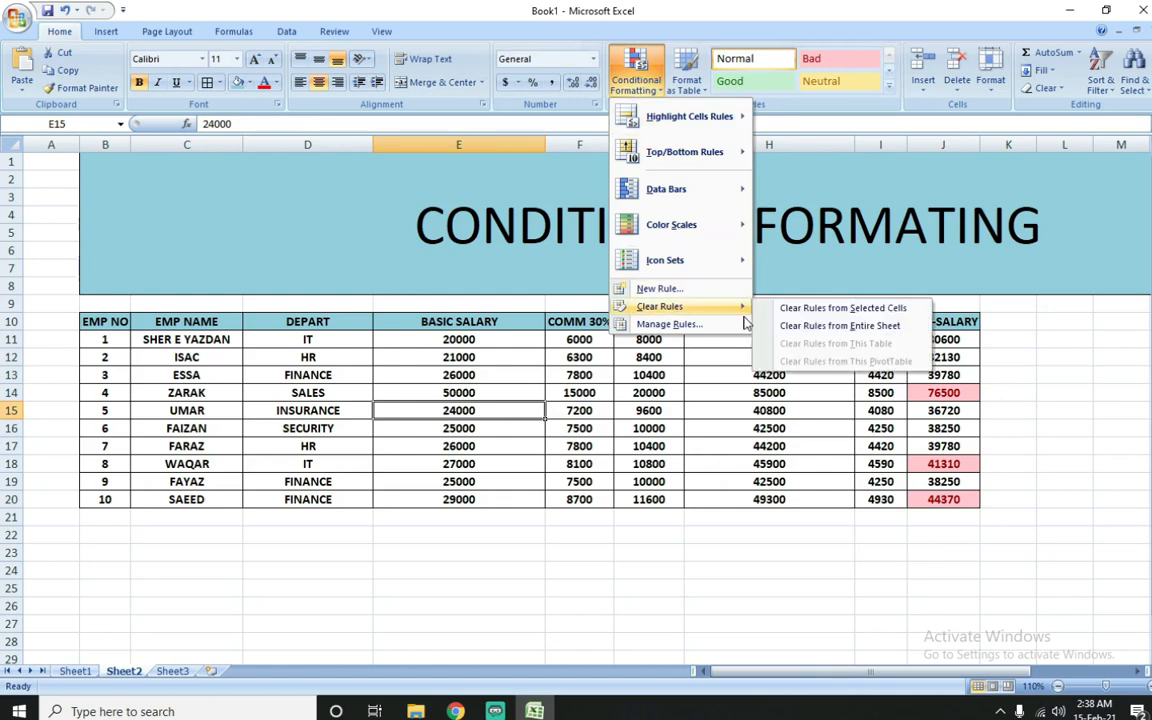
{"action": "left_click", "coordinate": [775, 307]}
{"action": "left_click", "coordinate": [636, 80]}
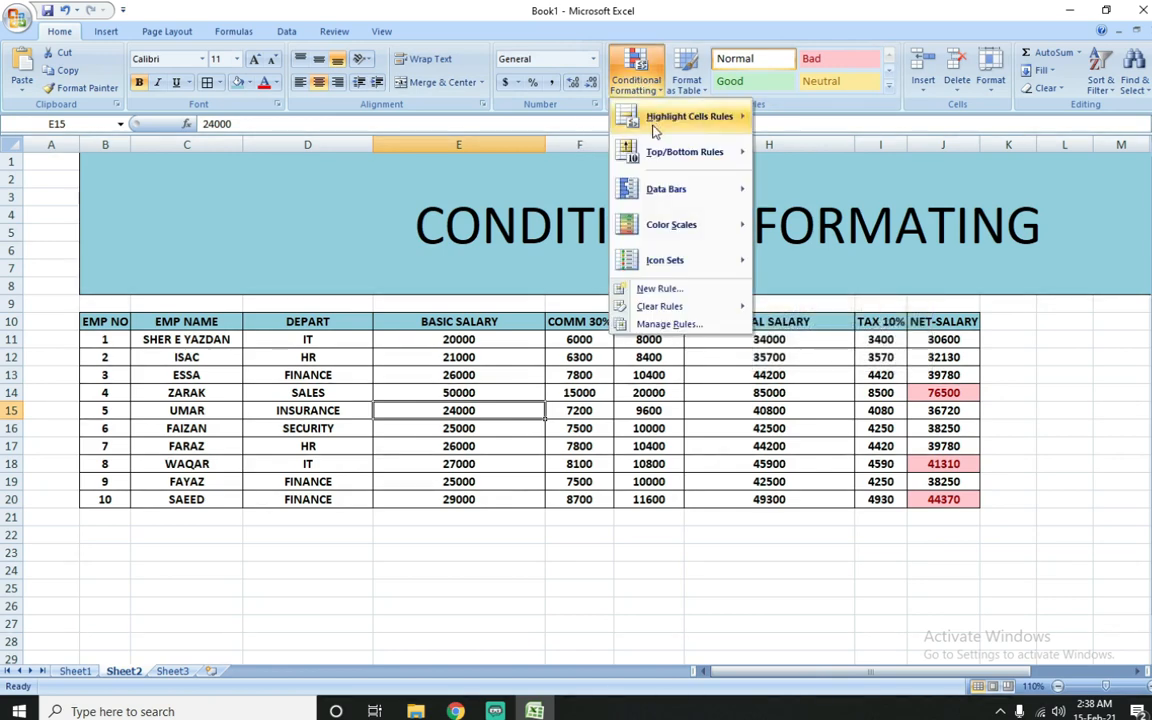
{"action": "mouse_move", "coordinate": [735, 155]}
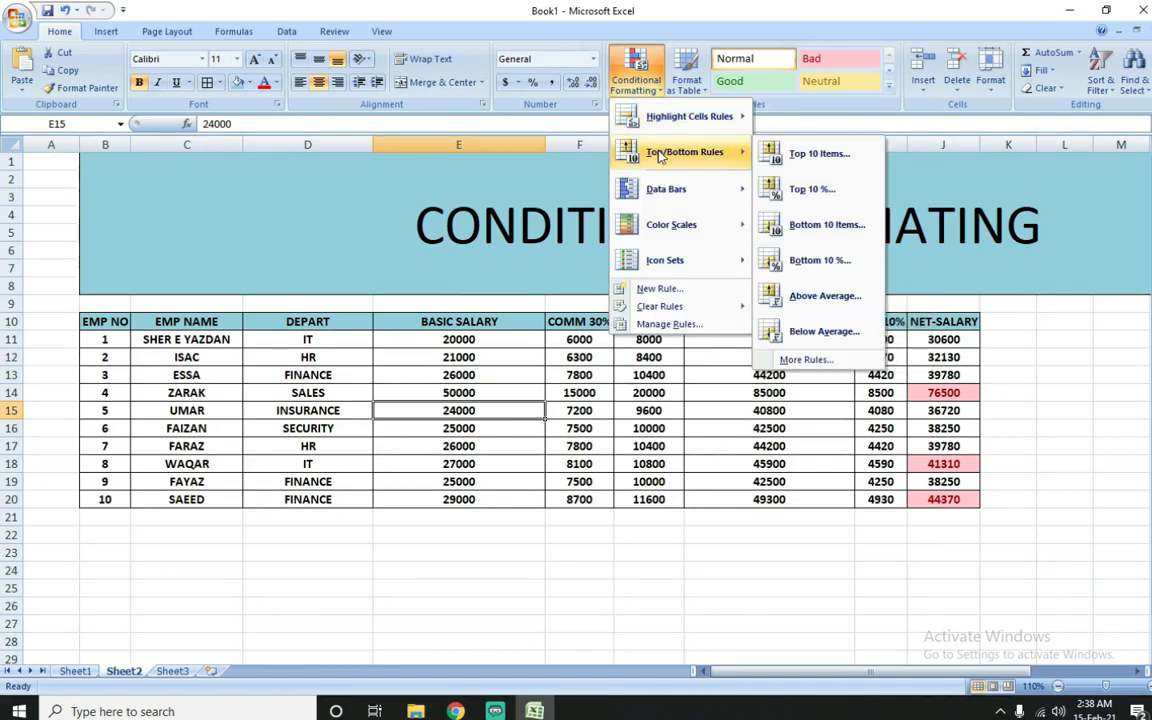
{"action": "left_click", "coordinate": [803, 194]}
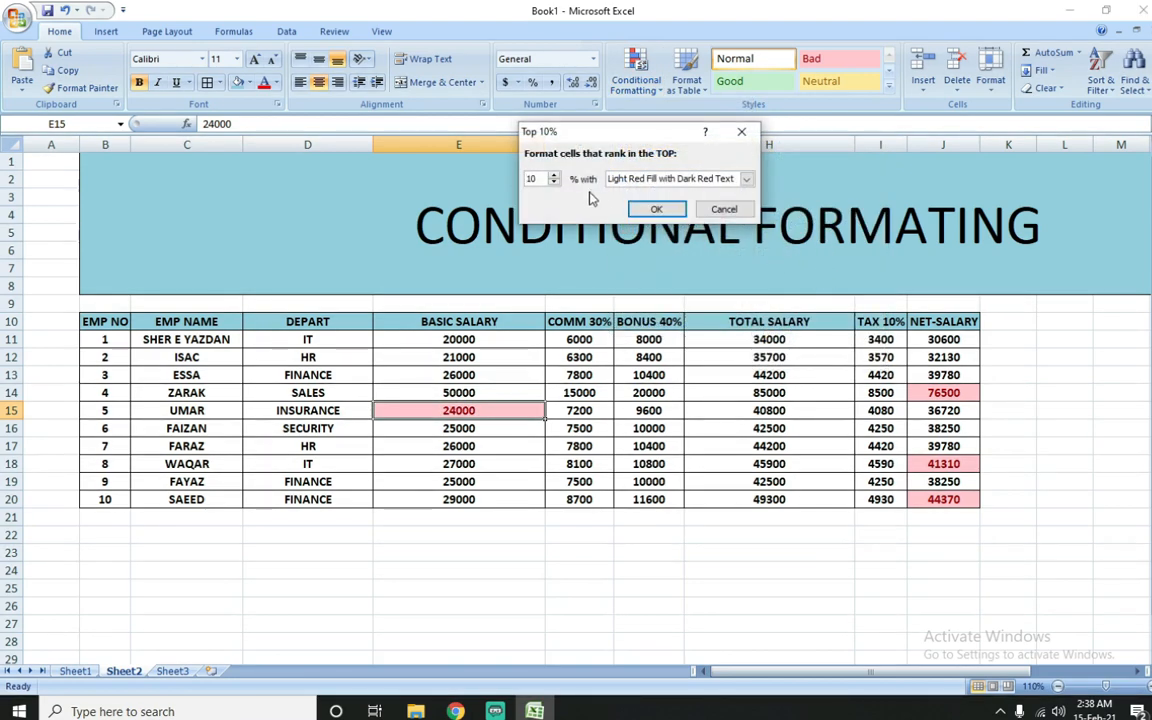
{"action": "left_click", "coordinate": [554, 183]}
{"action": "left_click", "coordinate": [554, 183]}
{"action": "left_click", "coordinate": [722, 210]}
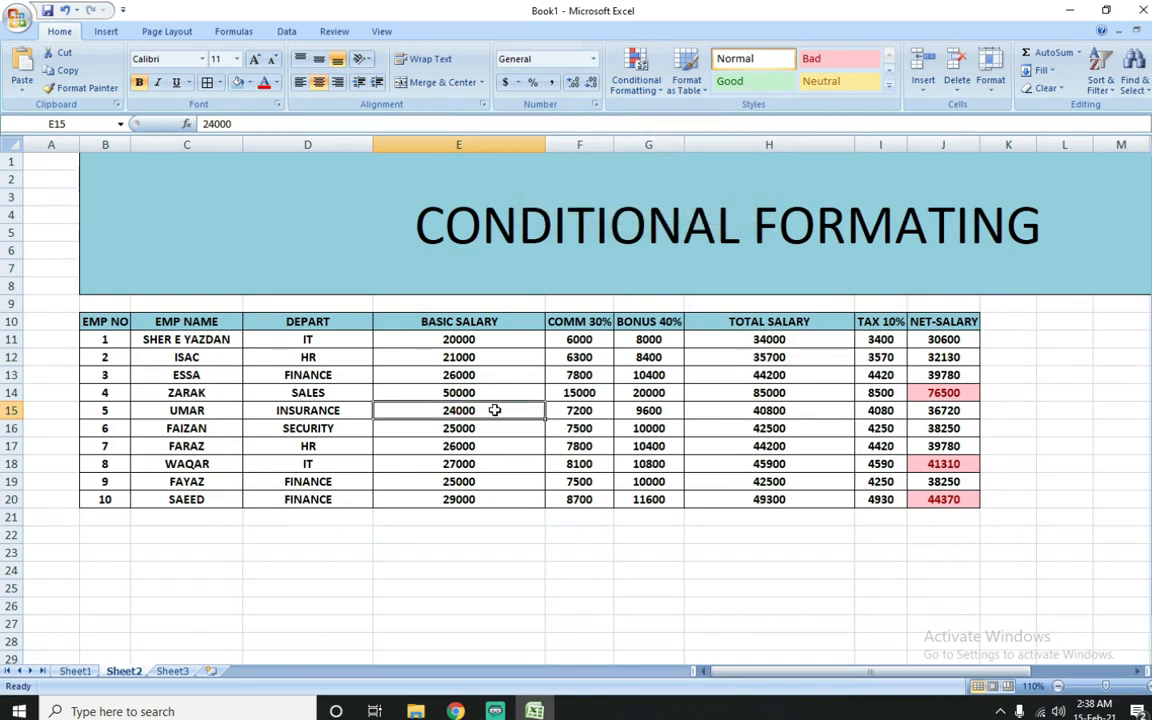
Step: Remove the top-items rule by clearing conditional formatting from the net salary cells J11:J20 only
{"action": "left_click_drag", "start_coordinate": [943, 339], "coordinate": [943, 501]}
{"action": "left_click", "coordinate": [637, 80]}
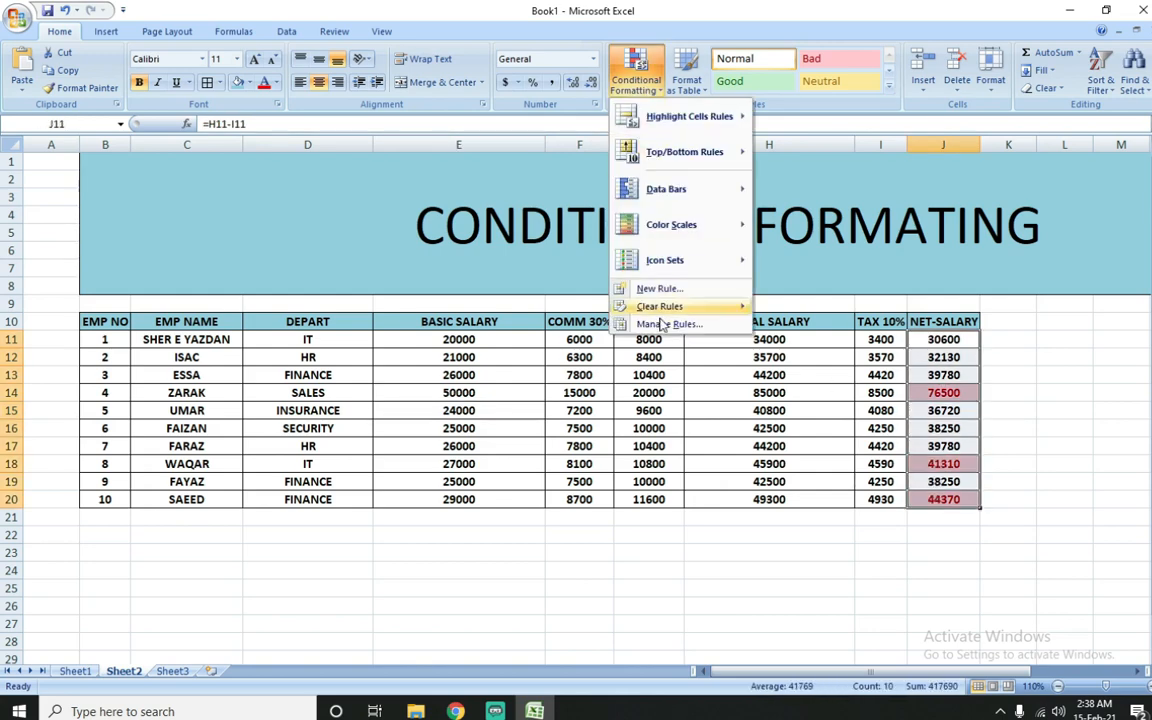
{"action": "mouse_move", "coordinate": [665, 306]}
{"action": "left_click", "coordinate": [790, 307]}
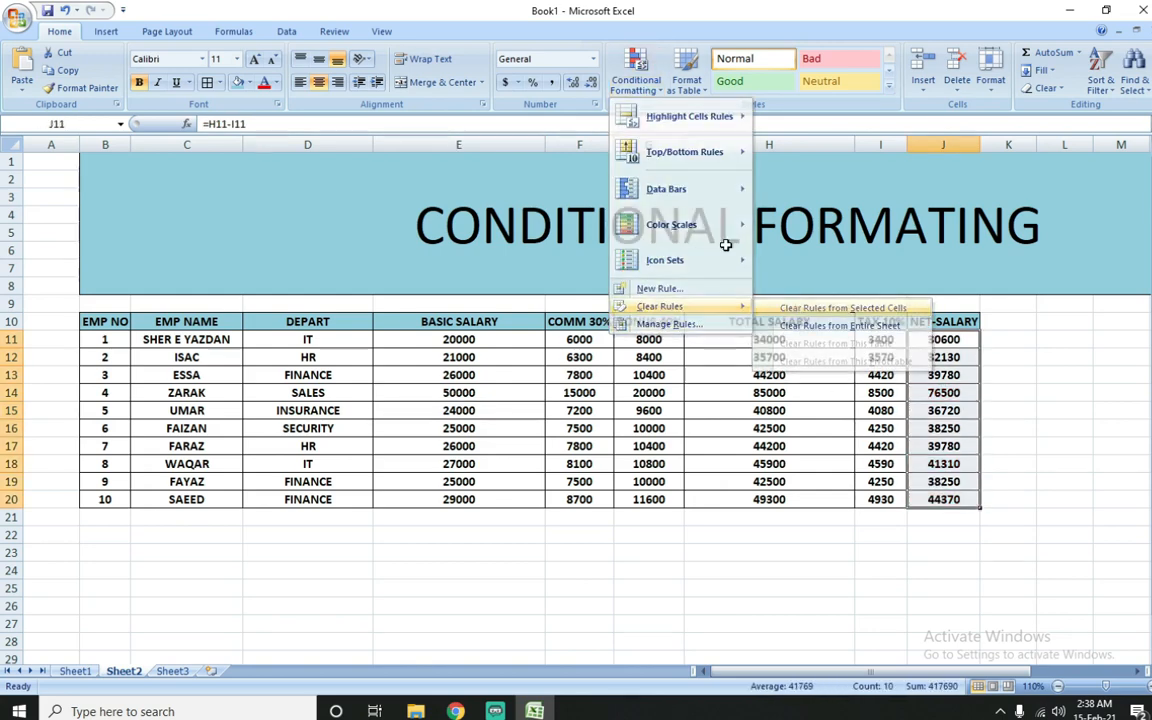
Step: Highlight the top 6% of net salaries in J11:J20 with Light Red Fill with Dark Red Text
{"action": "left_click", "coordinate": [643, 82]}
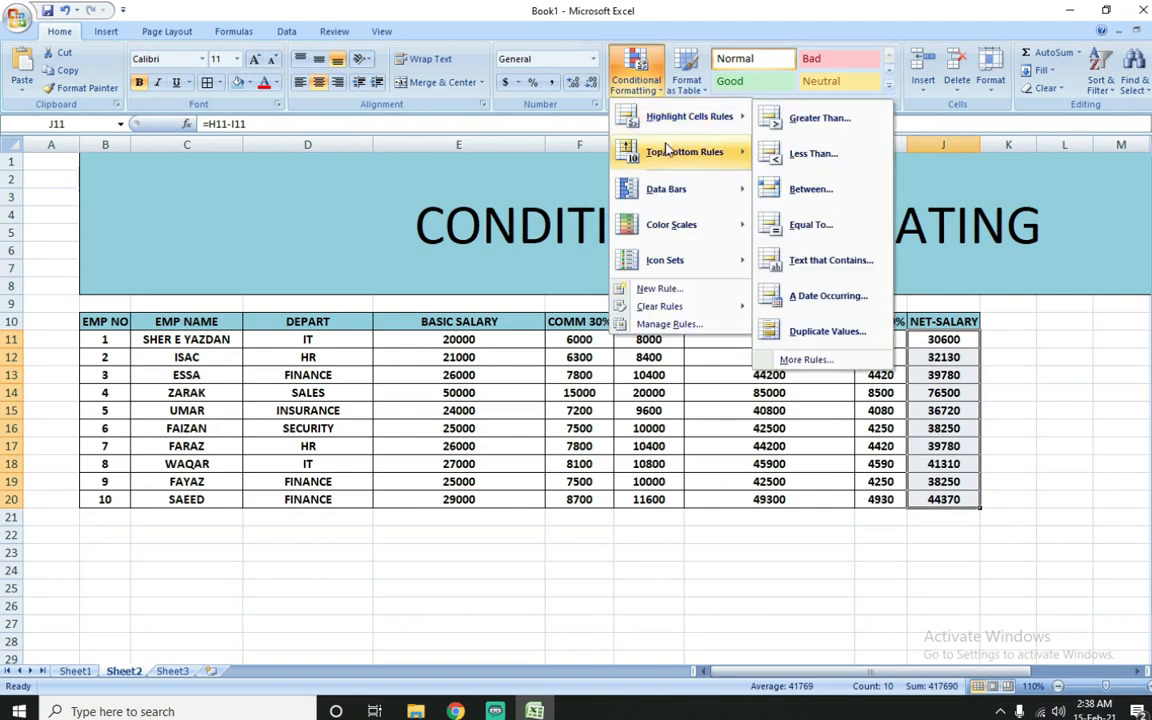
{"action": "mouse_move", "coordinate": [690, 152]}
{"action": "left_click", "coordinate": [800, 190]}
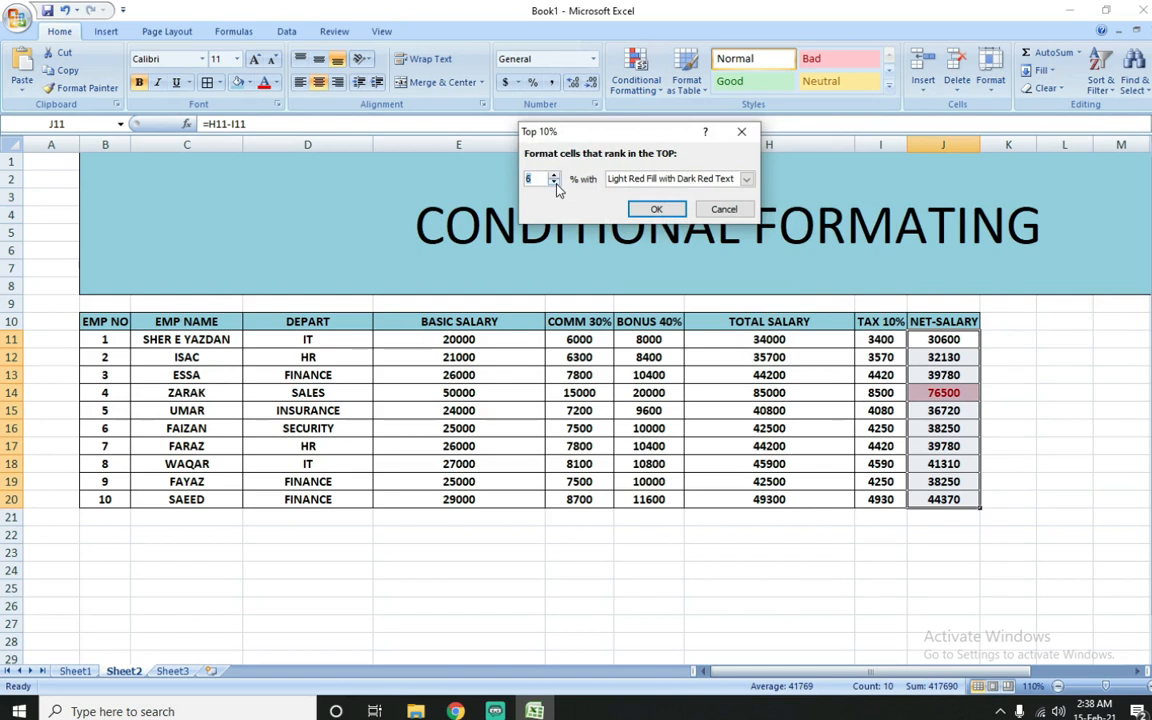
{"action": "left_click", "coordinate": [656, 209]}
{"action": "left_click", "coordinate": [972, 375]}
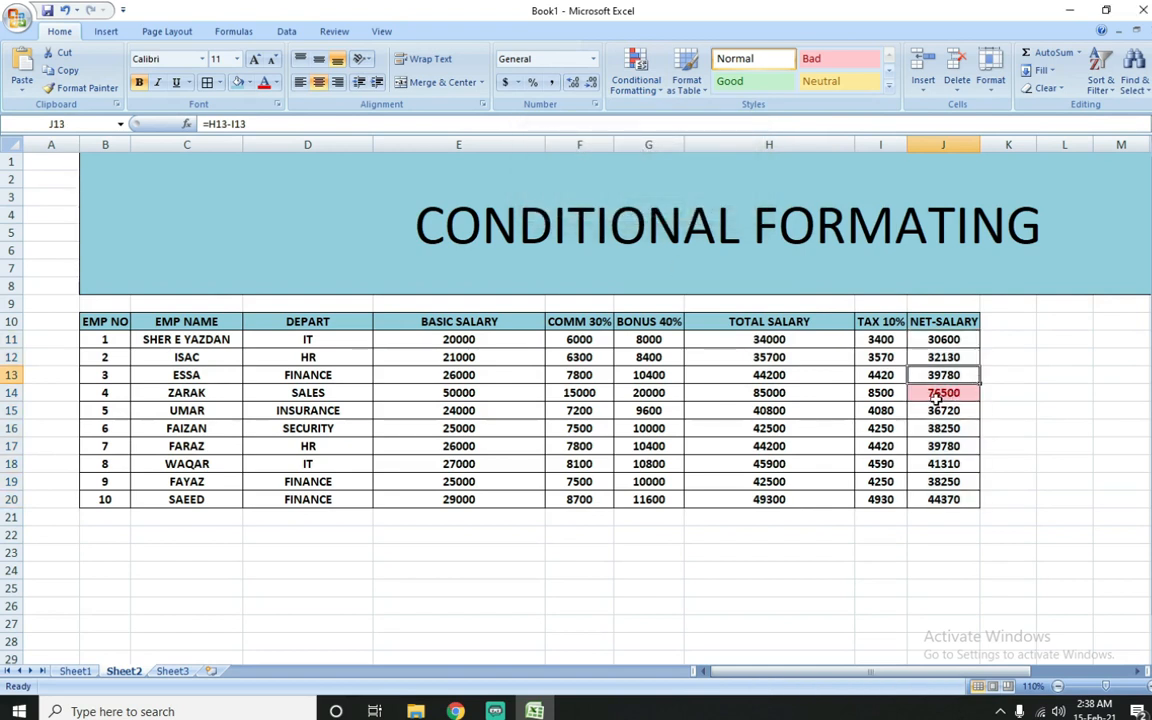
{"action": "left_click", "coordinate": [497, 414]}
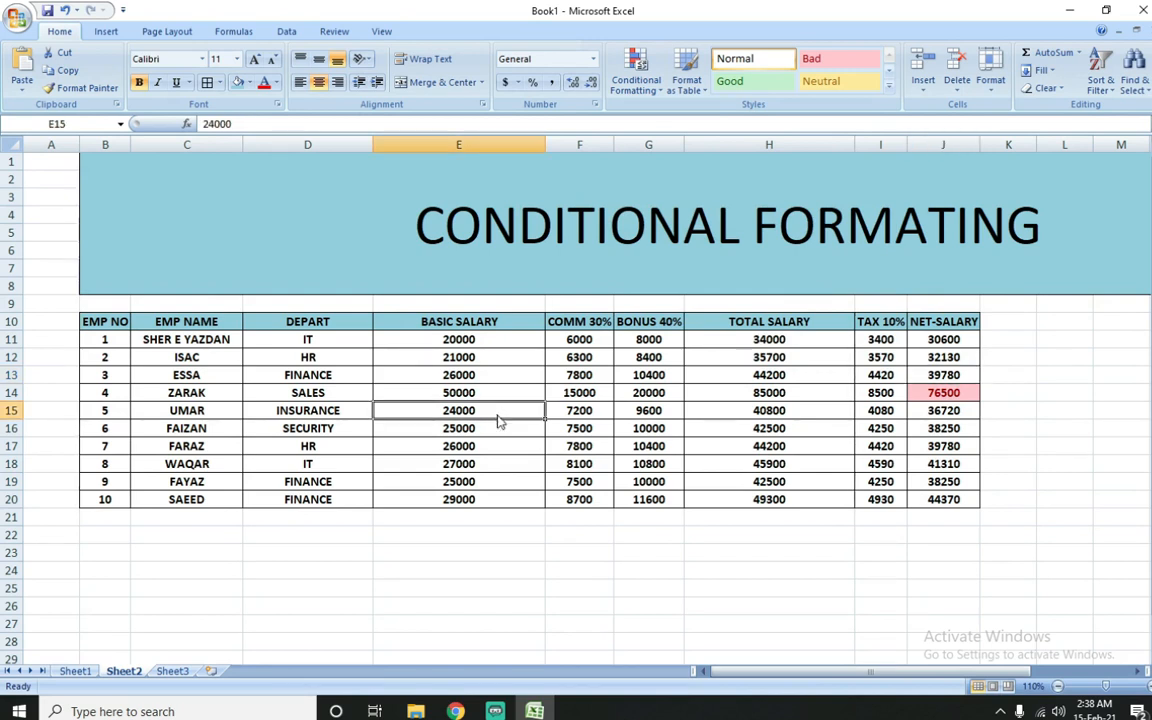
Step: Change the basic salary in cell E15 to 40000 to test the top-percent rule
{"action": "type", "text": "40000"}
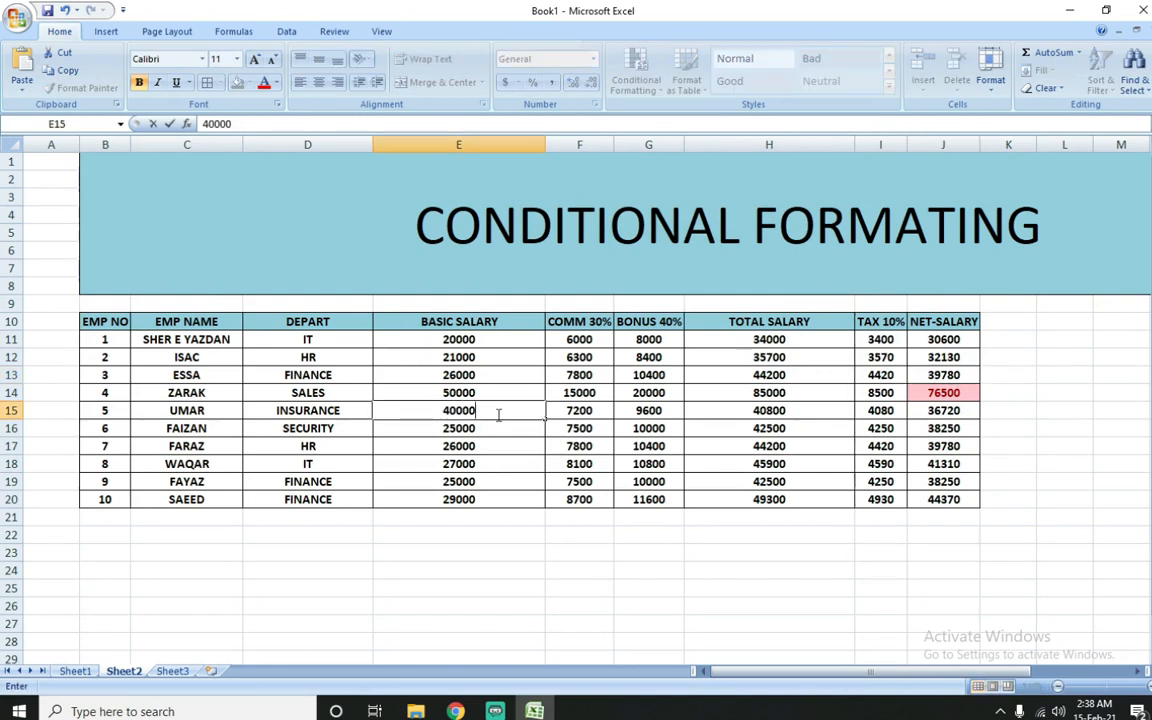
{"action": "key", "text": "Return"}
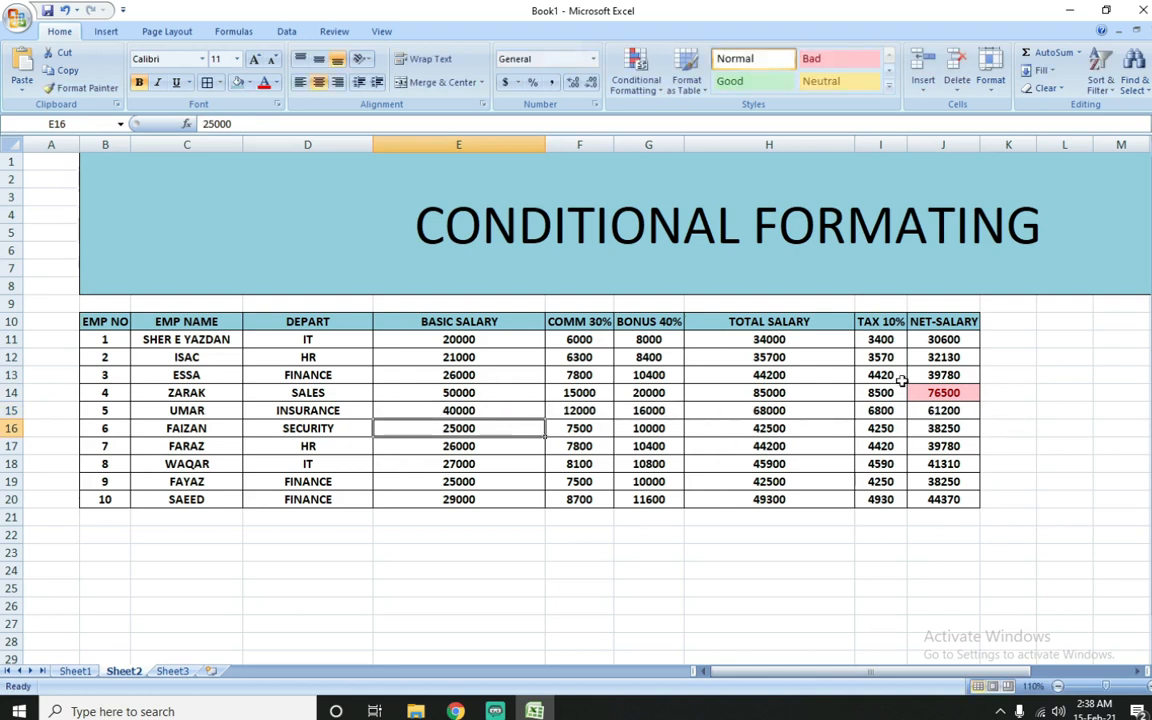
Step: Remove the top-percent rule by clearing conditional formatting from the net salary cells J11:J20 only
{"action": "left_click_drag", "start_coordinate": [944, 341], "coordinate": [950, 499]}
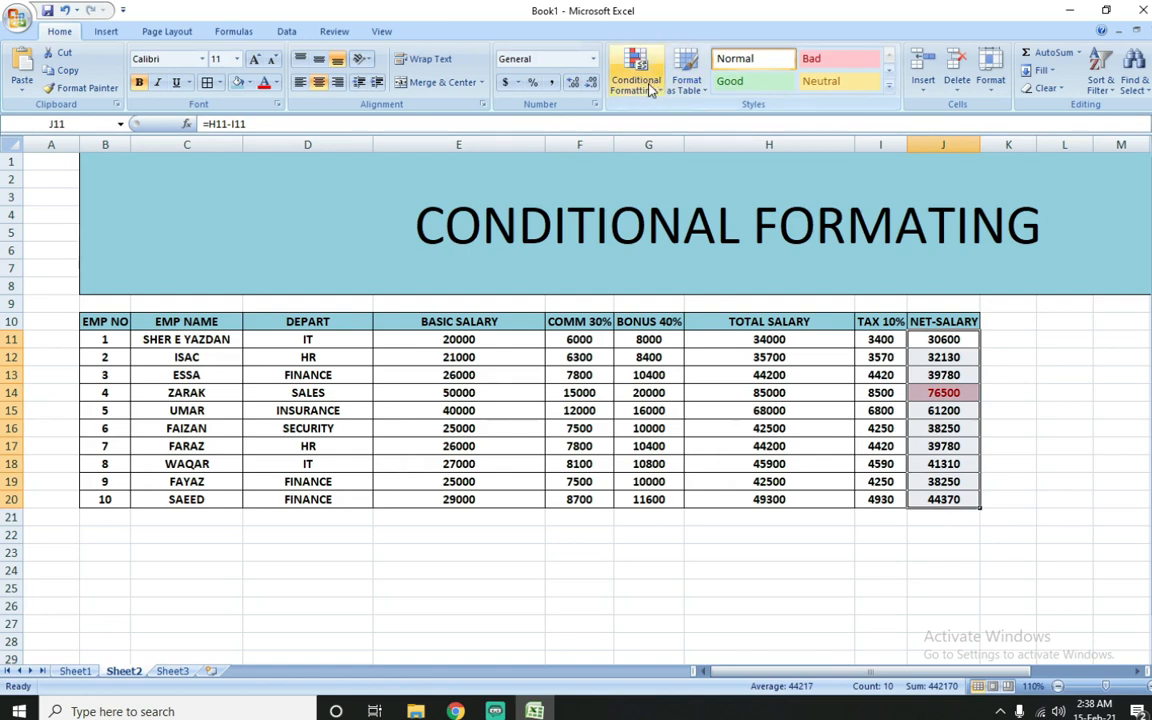
{"action": "left_click", "coordinate": [636, 75]}
{"action": "mouse_move", "coordinate": [698, 312]}
{"action": "left_click", "coordinate": [843, 308]}
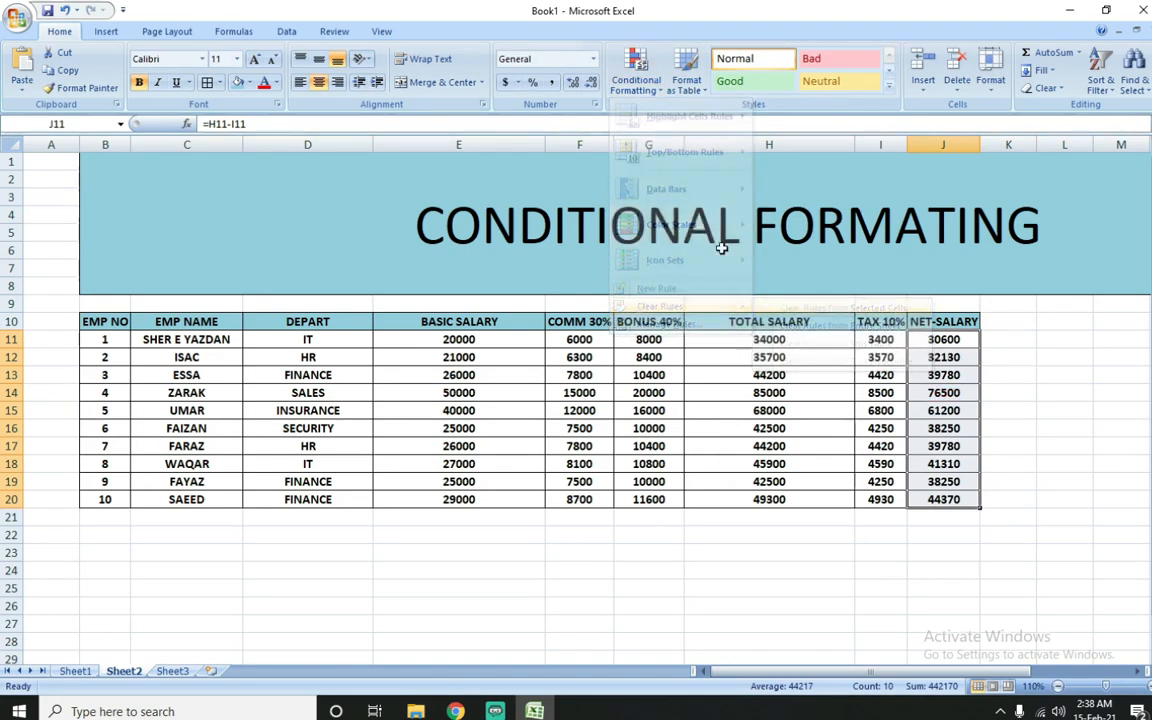
Step: Highlight the top 3% of net salaries in J11:J20 using a custom format with a yellow fill
{"action": "left_click", "coordinate": [636, 75]}
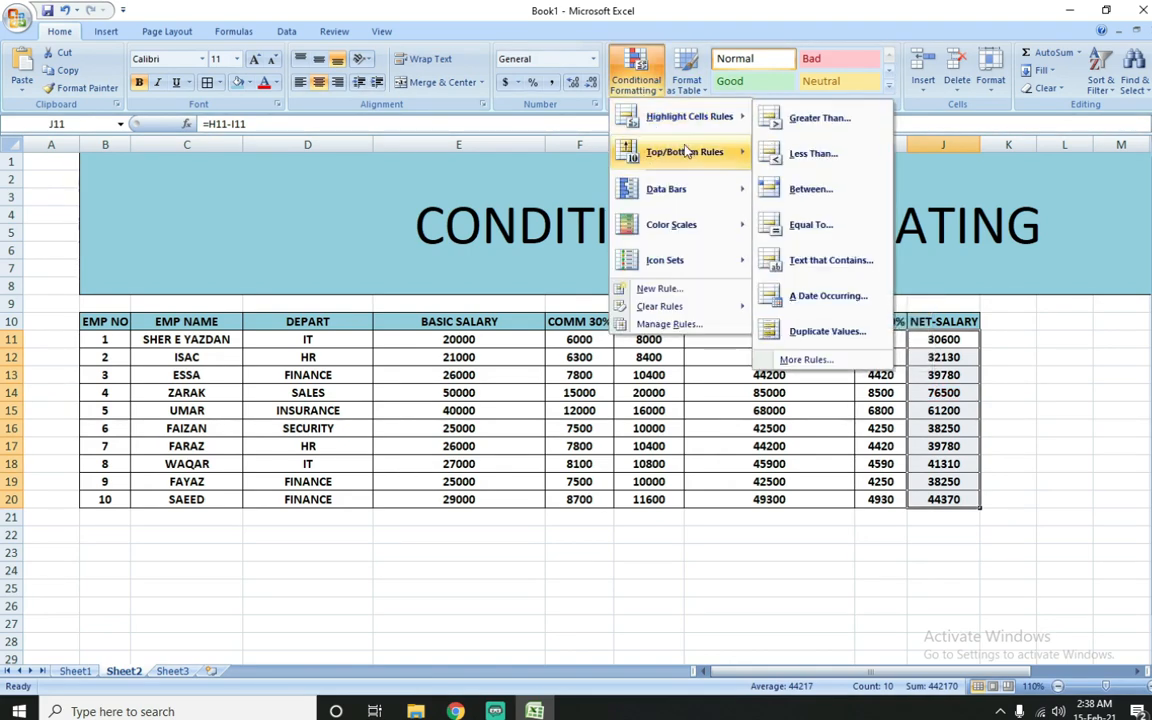
{"action": "mouse_move", "coordinate": [690, 151]}
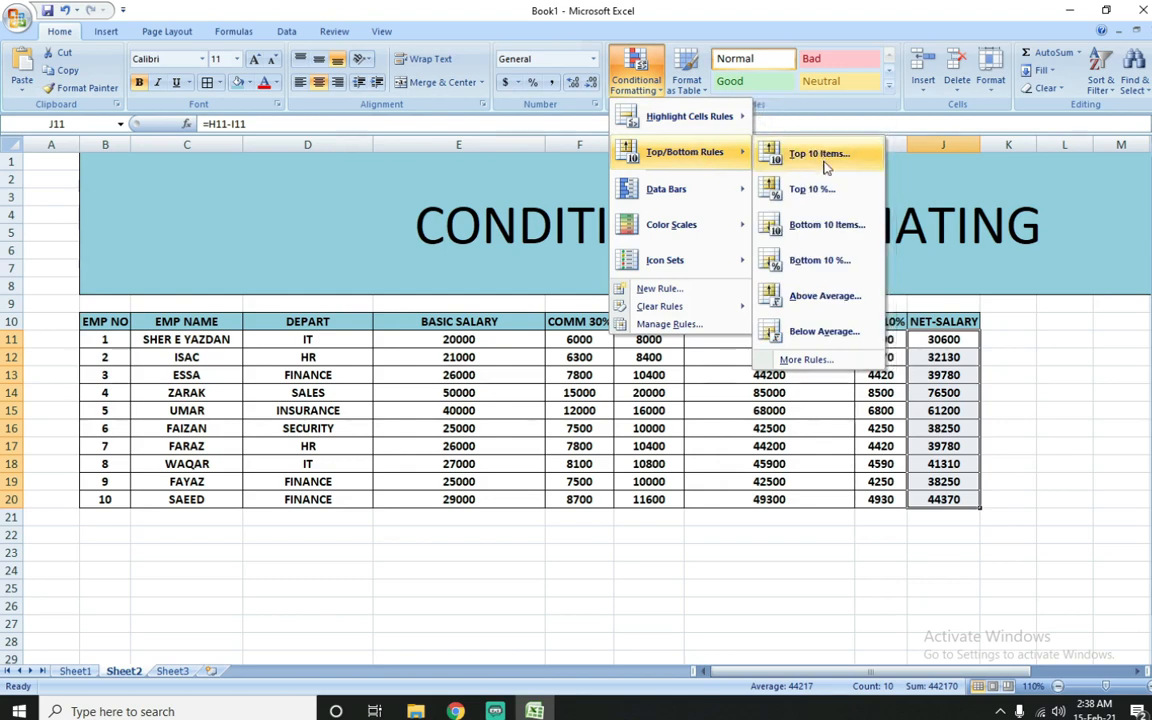
{"action": "left_click", "coordinate": [812, 189]}
{"action": "left_click", "coordinate": [554, 182]}
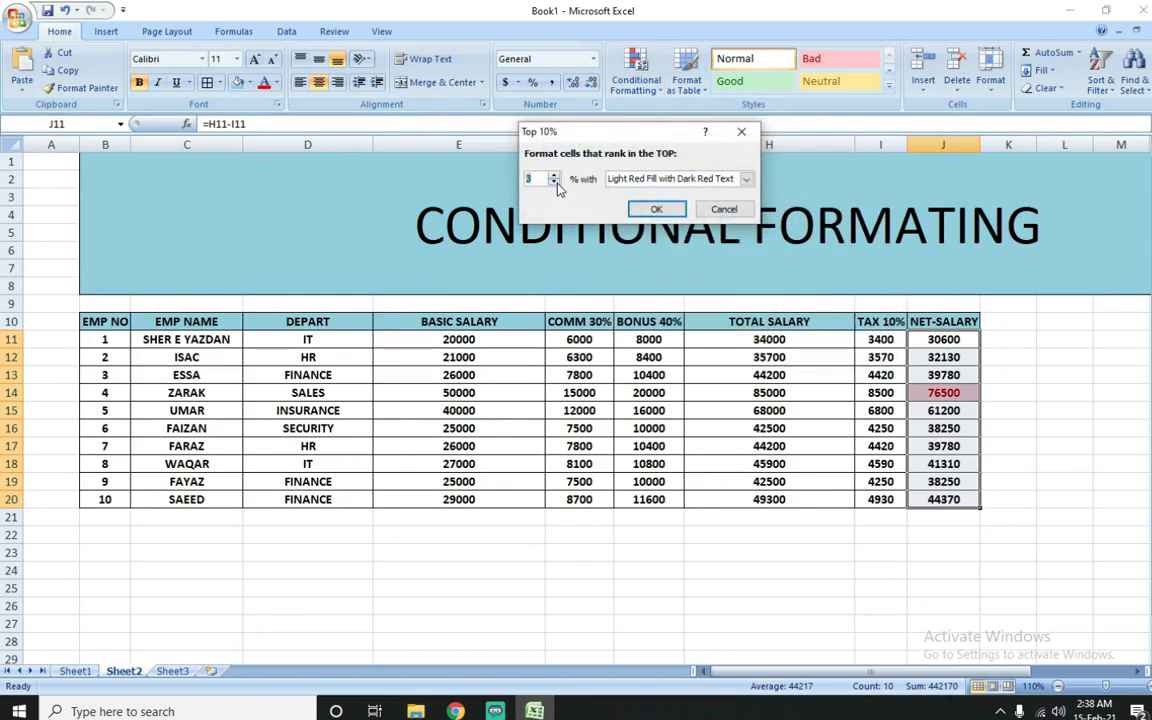
{"action": "left_click", "coordinate": [682, 178]}
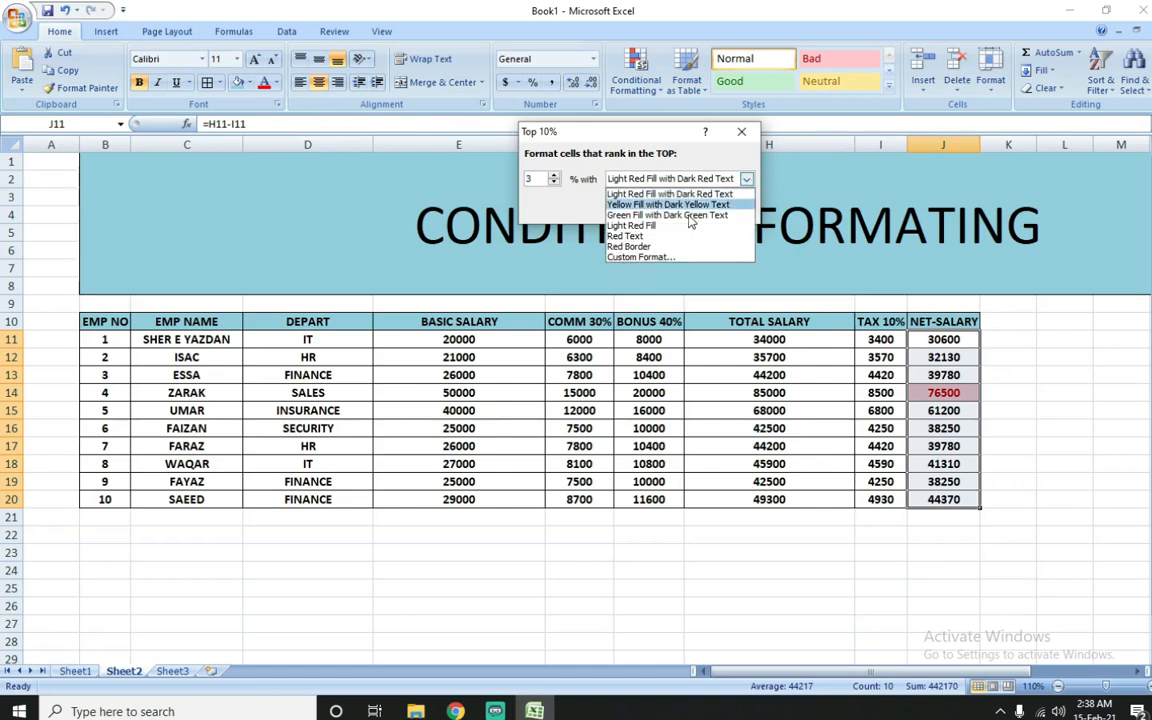
{"action": "left_click", "coordinate": [645, 257]}
{"action": "left_click", "coordinate": [506, 195]}
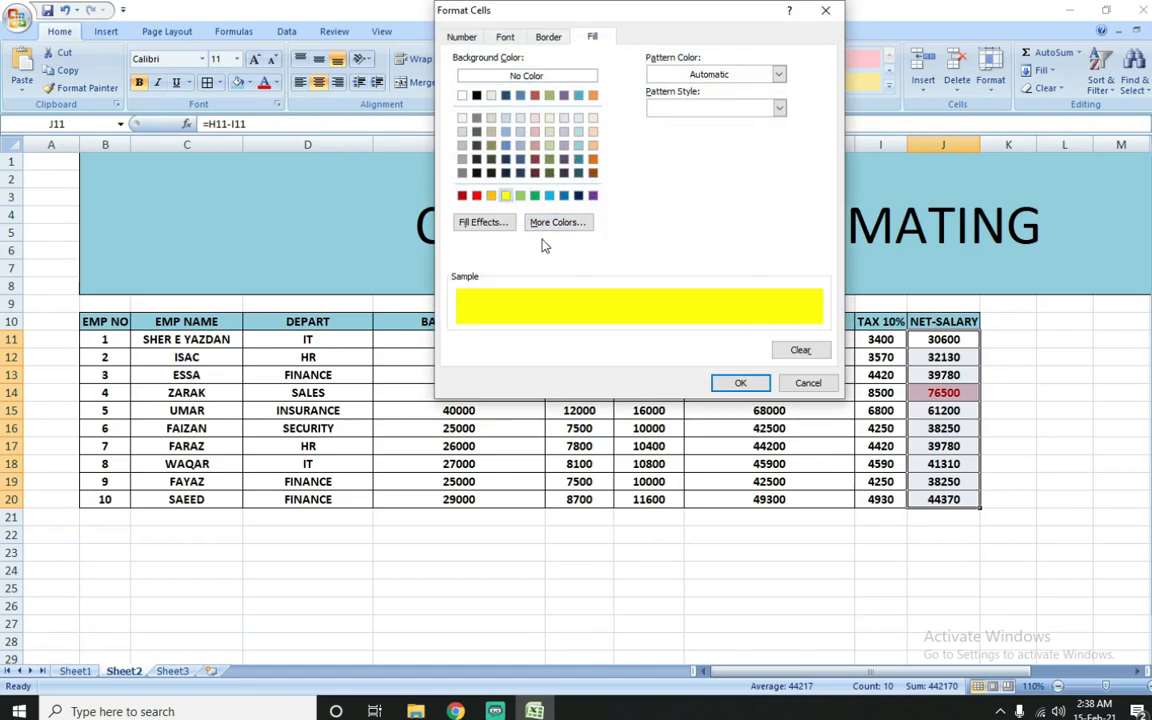
{"action": "left_click", "coordinate": [740, 382]}
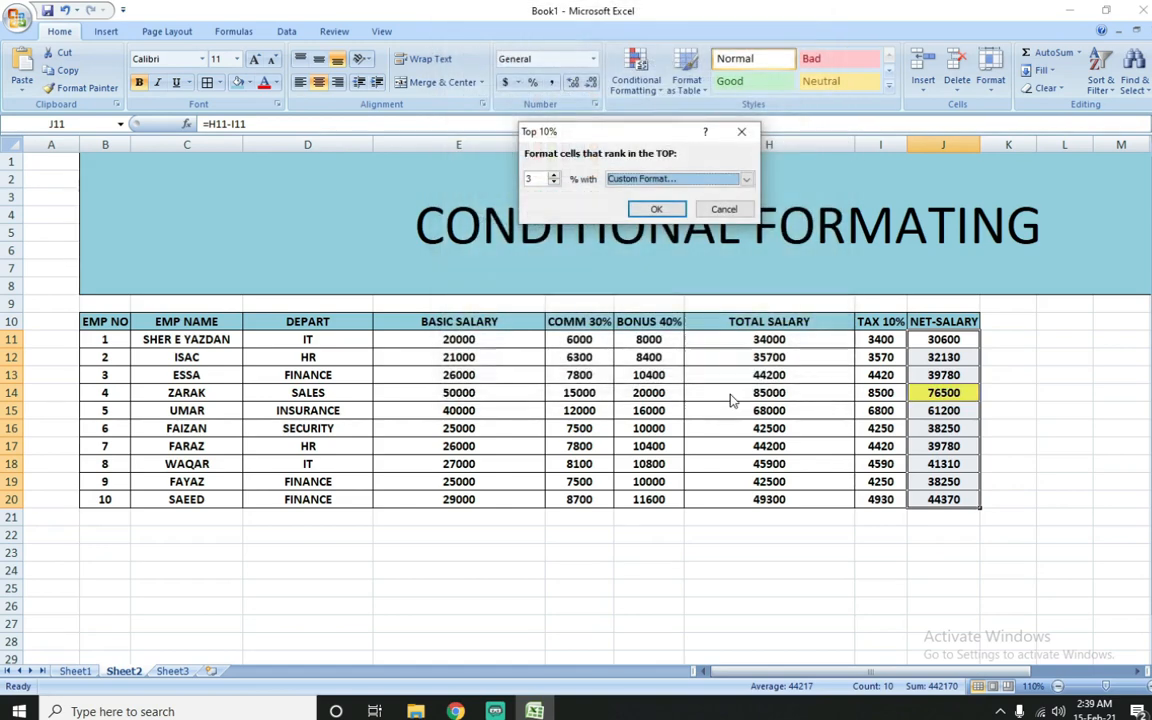
{"action": "left_click", "coordinate": [656, 209]}
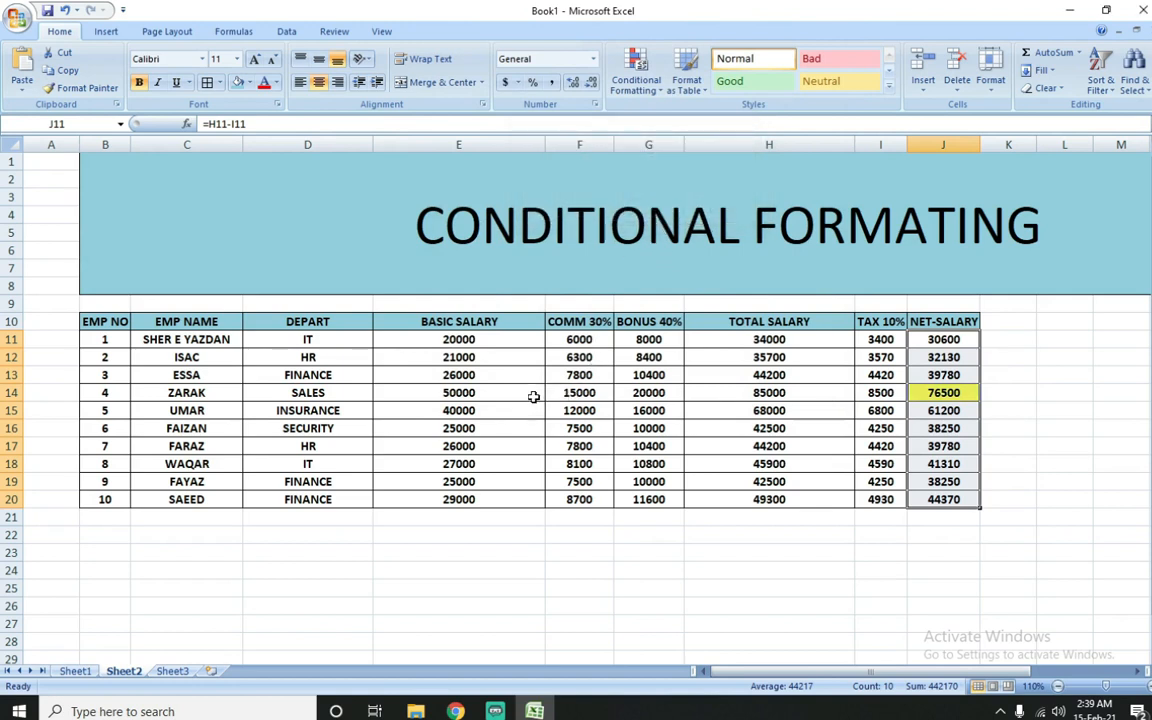
Step: Test the top 3% rule by setting the basic salary to 50000 in E15 and 60000 in E16
{"action": "left_click", "coordinate": [490, 418]}
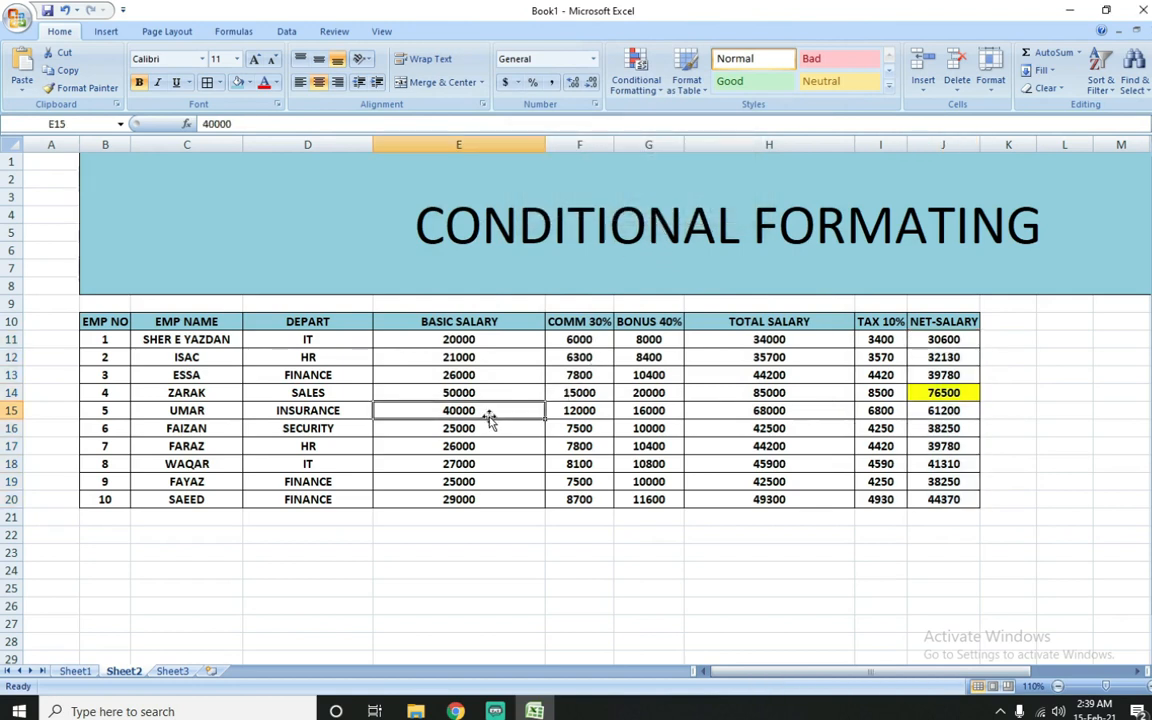
{"action": "type", "text": "50000"}
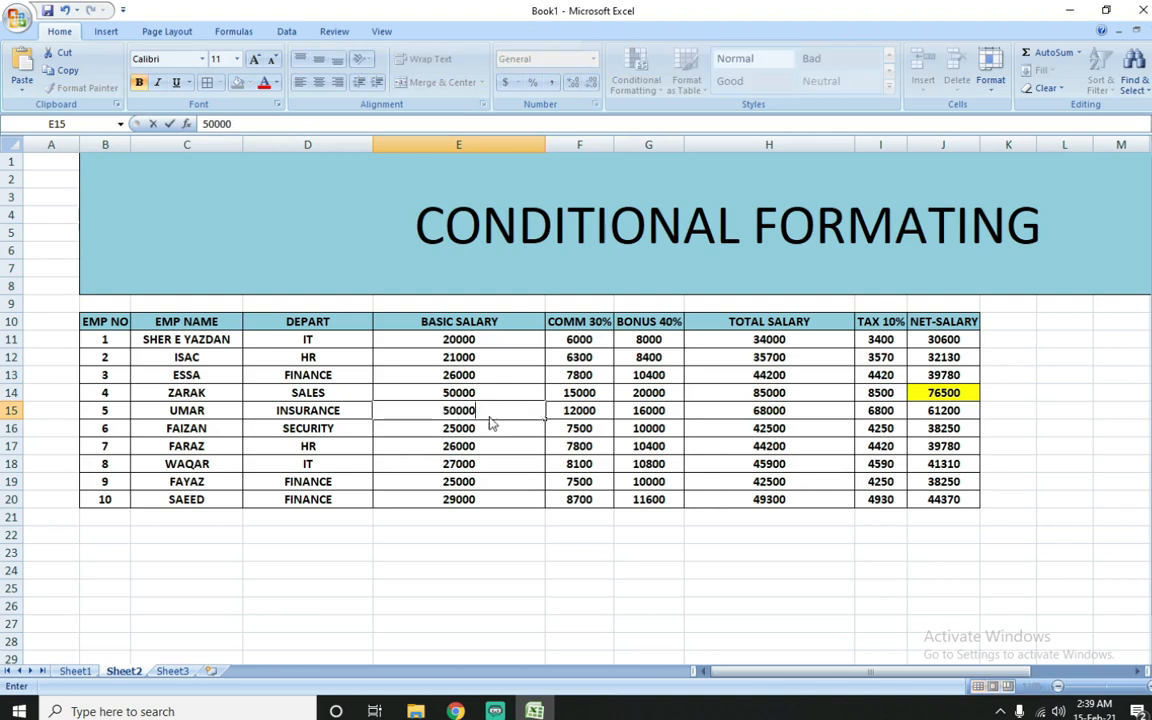
{"action": "key", "text": "Return"}
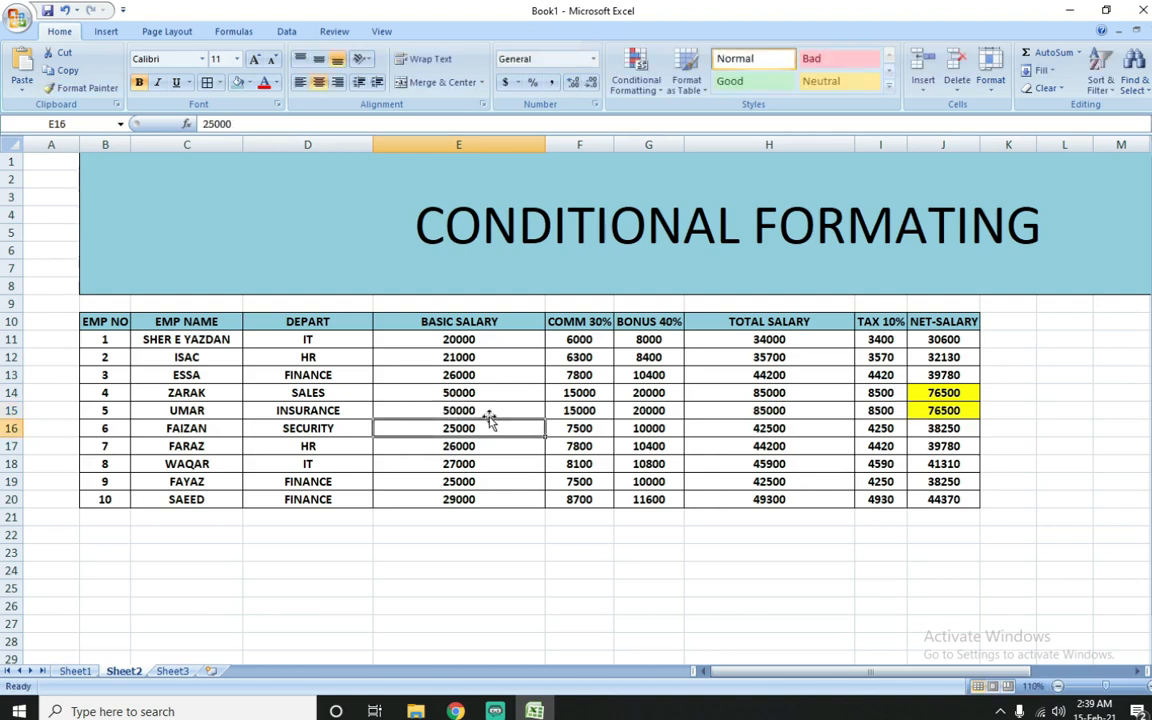
{"action": "type", "text": "60000"}
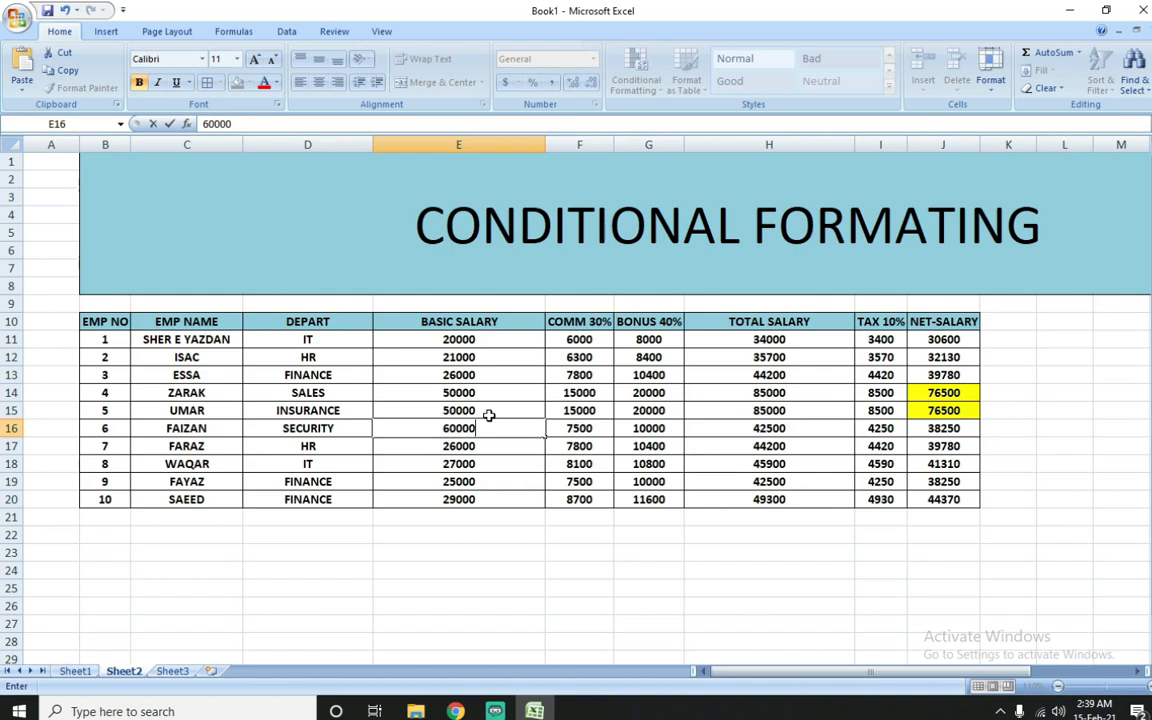
{"action": "key", "text": "Return"}
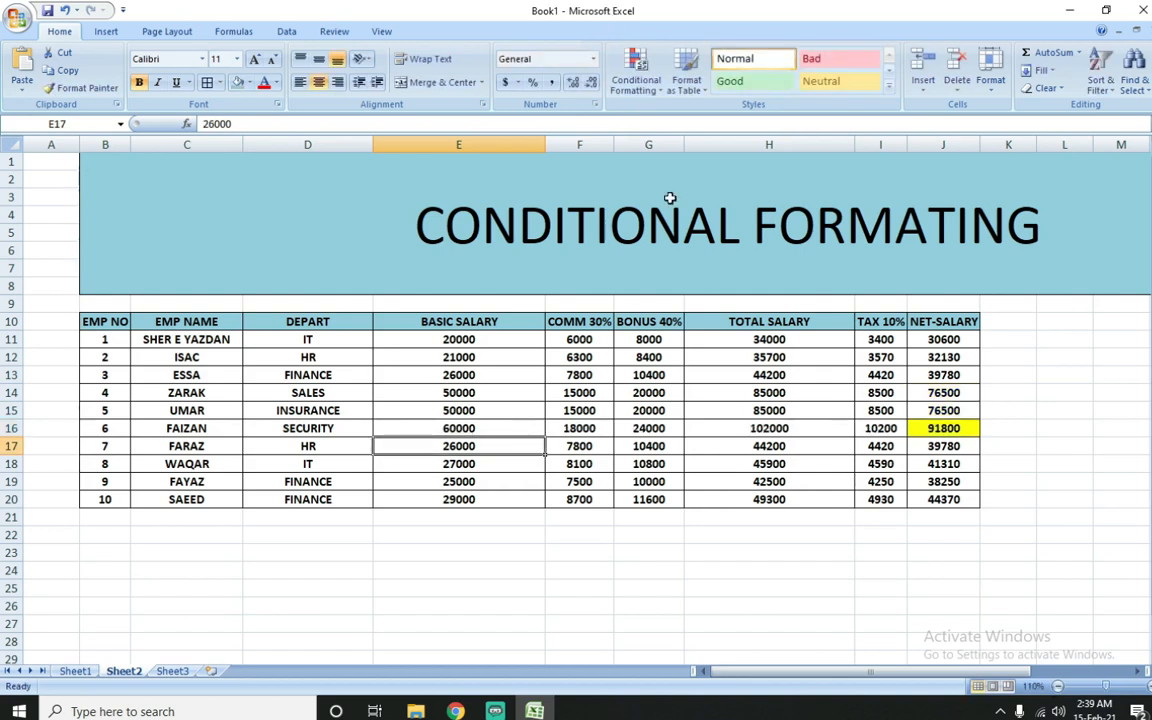
Step: Add a bottom-items rule to J11:J20 for the 3 lowest net salaries with Light Red Fill with Dark Red Text
{"action": "left_click_drag", "start_coordinate": [946, 342], "coordinate": [942, 499]}
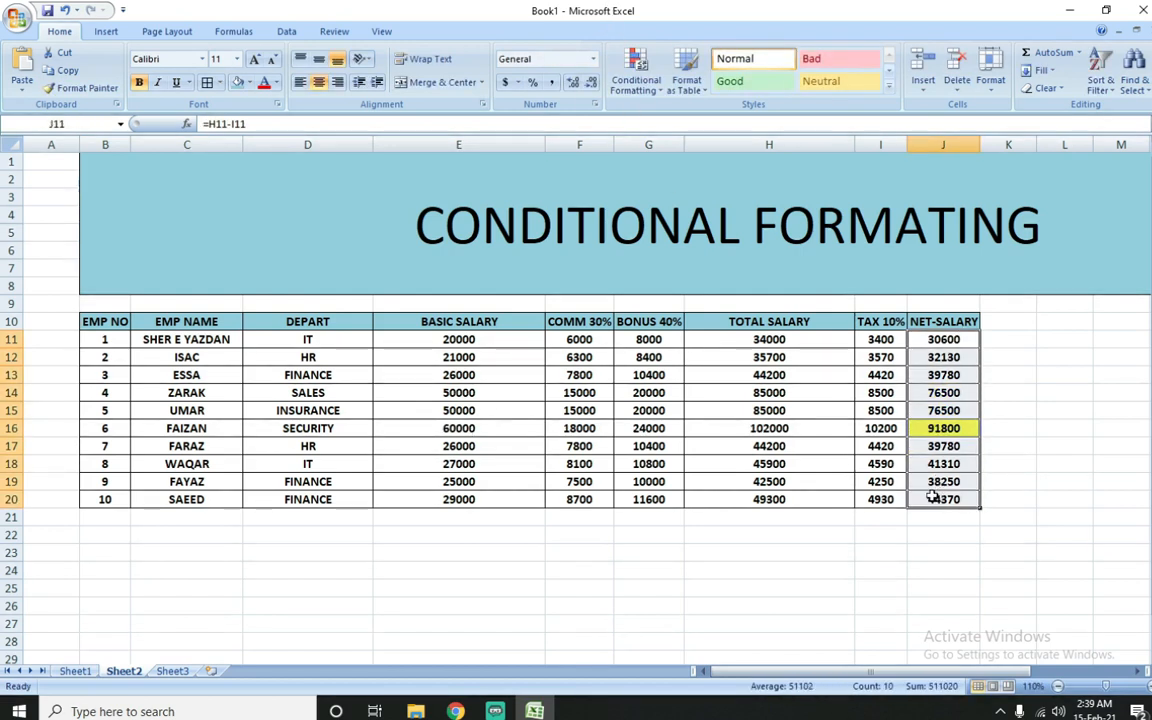
{"action": "left_click", "coordinate": [636, 88]}
{"action": "mouse_move", "coordinate": [645, 152]}
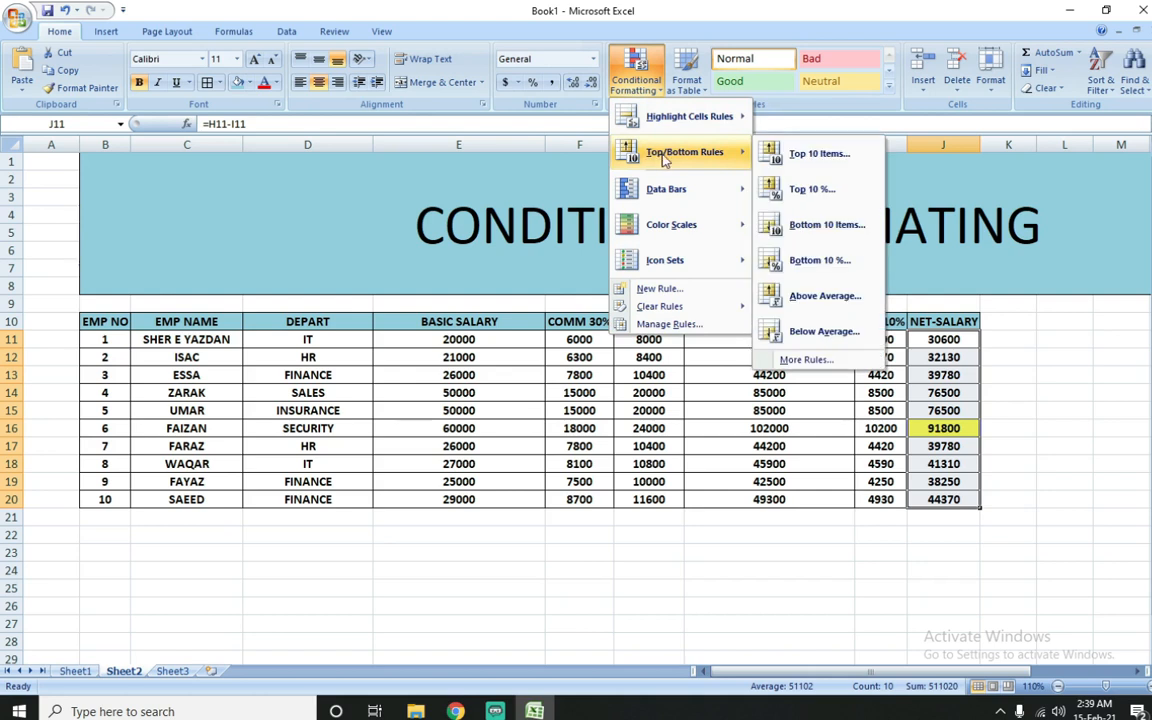
{"action": "left_click", "coordinate": [797, 232]}
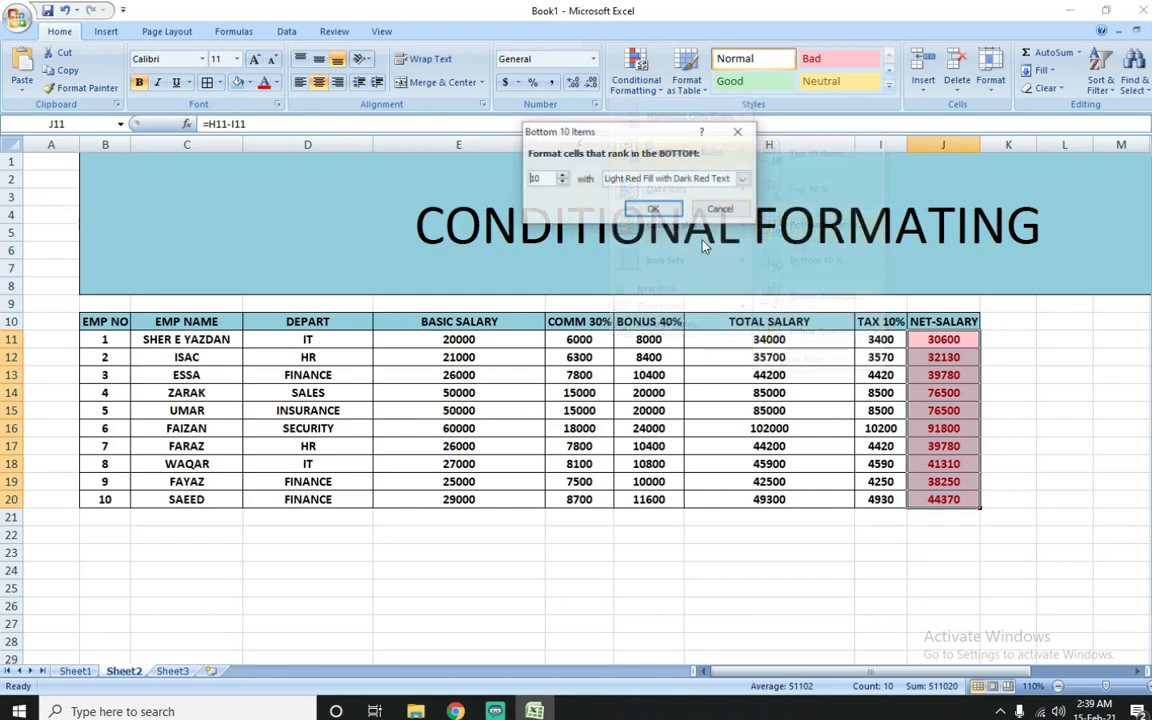
{"action": "left_click", "coordinate": [562, 184]}
{"action": "left_click", "coordinate": [562, 184]}
{"action": "left_click", "coordinate": [562, 184]}
{"action": "left_click", "coordinate": [562, 184]}
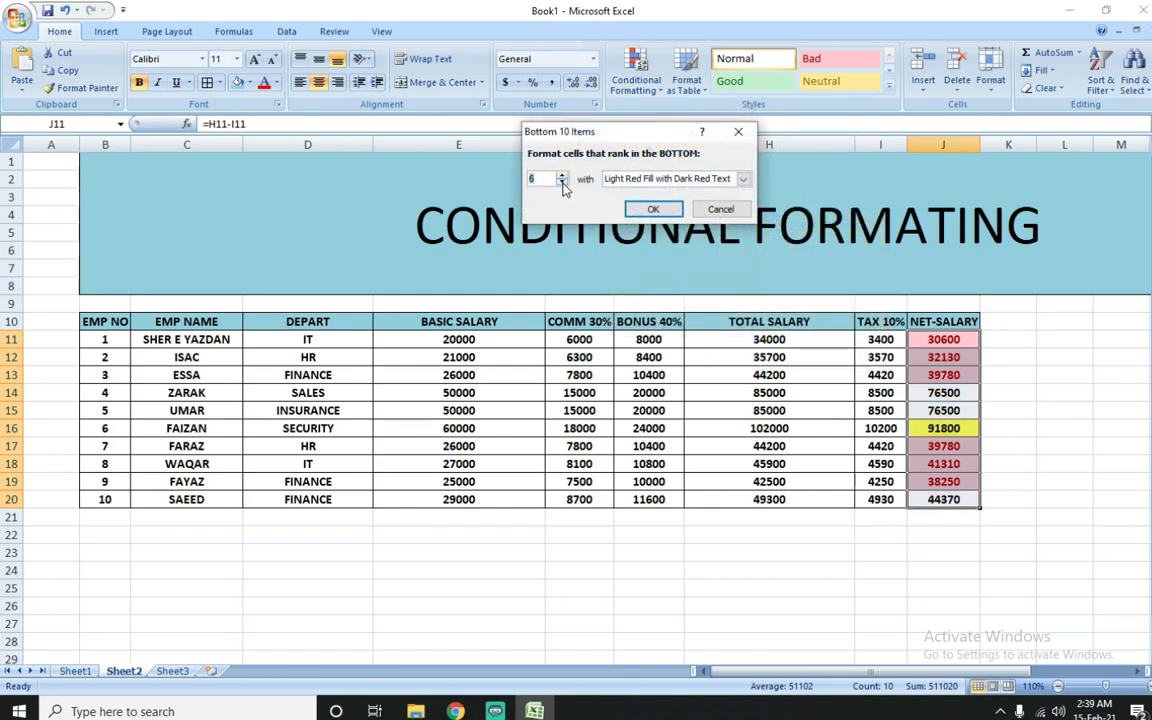
{"action": "left_click", "coordinate": [562, 184]}
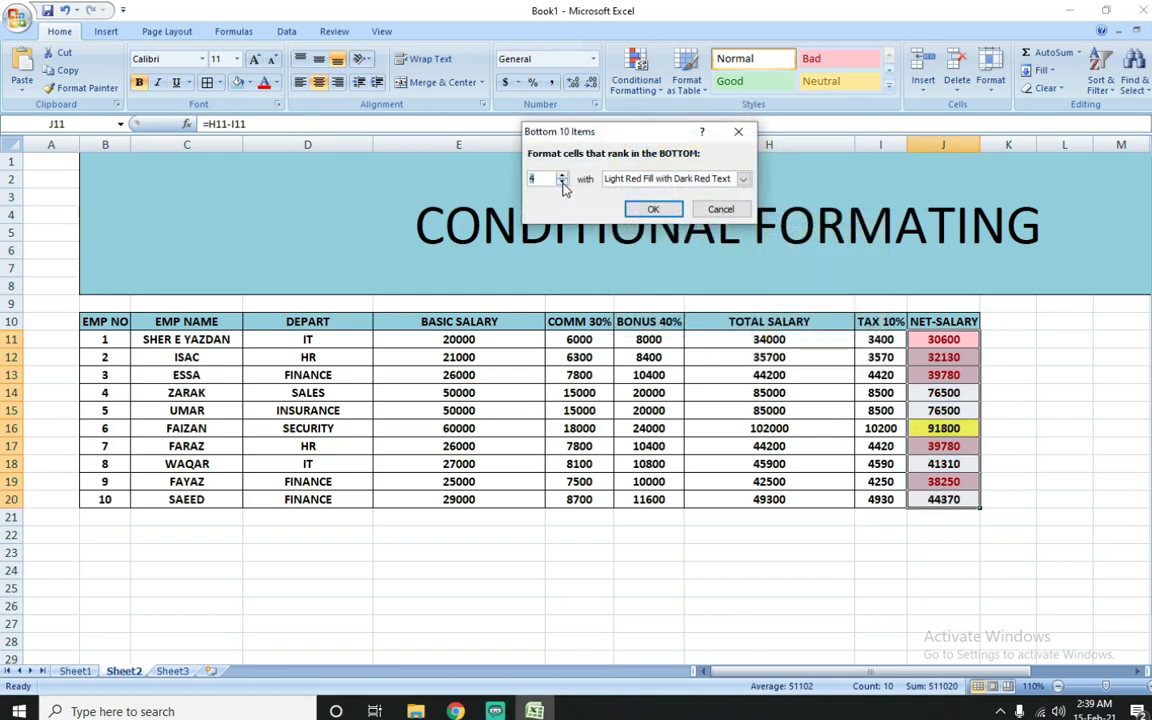
{"action": "left_click", "coordinate": [562, 184]}
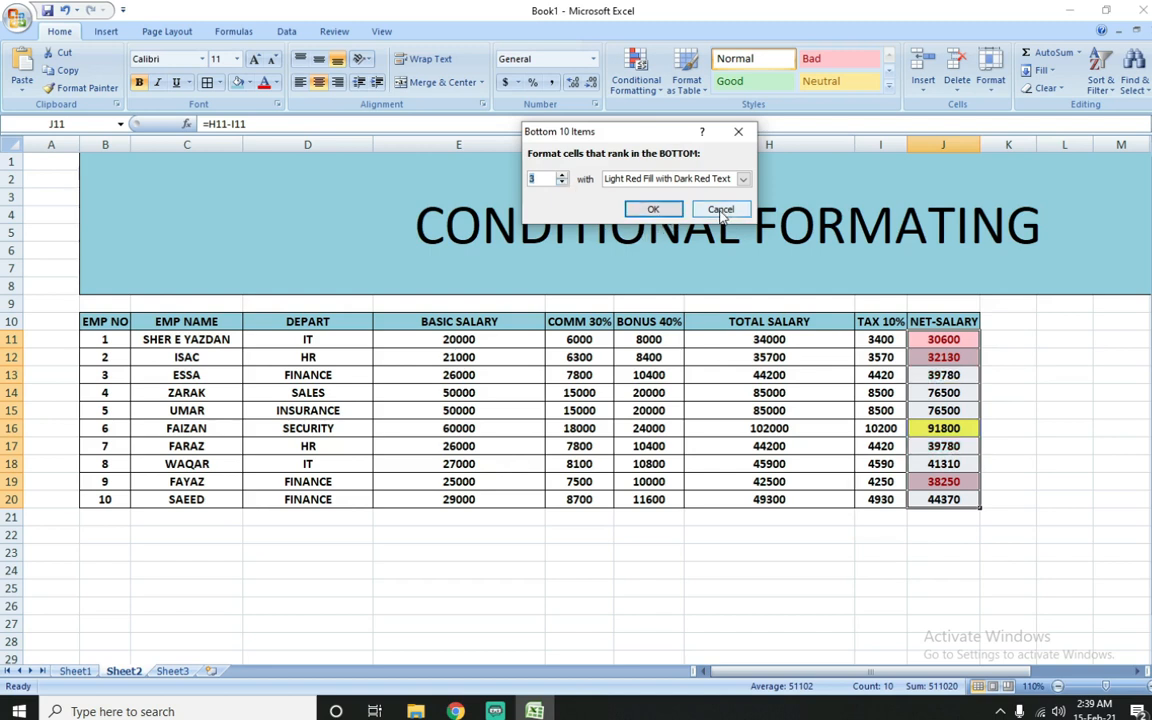
{"action": "left_click", "coordinate": [653, 209]}
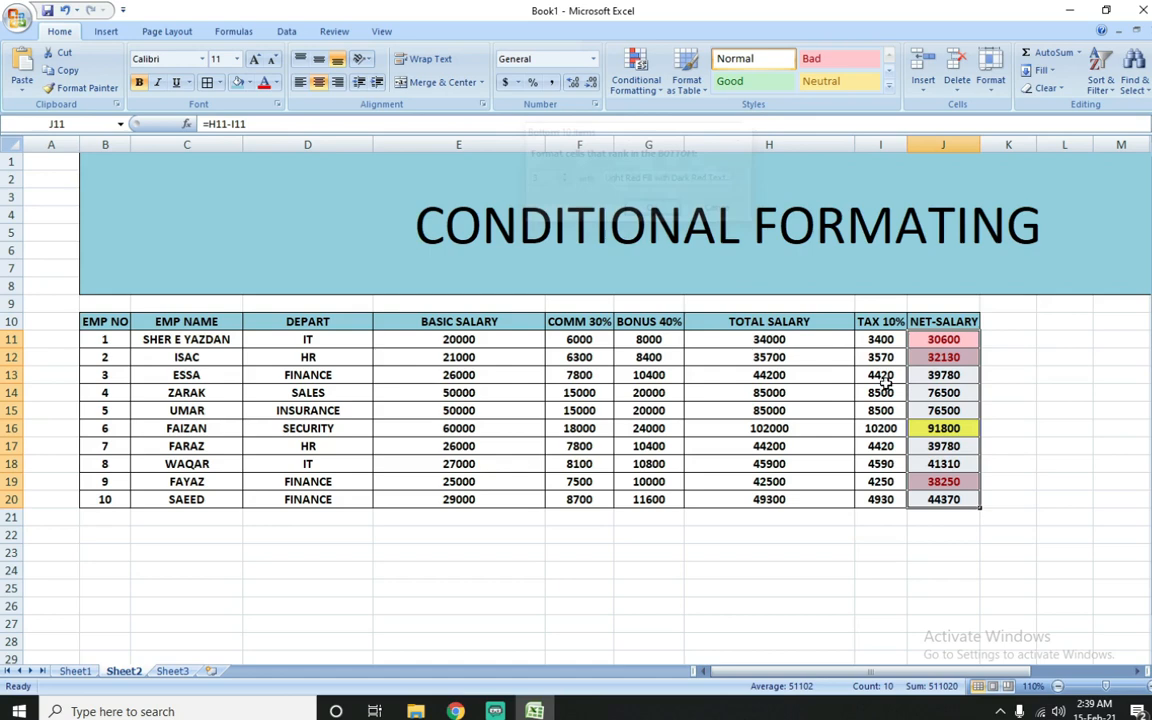
Step: Clear the conditional formatting rules from the single net salary cell J16
{"action": "left_click", "coordinate": [943, 430]}
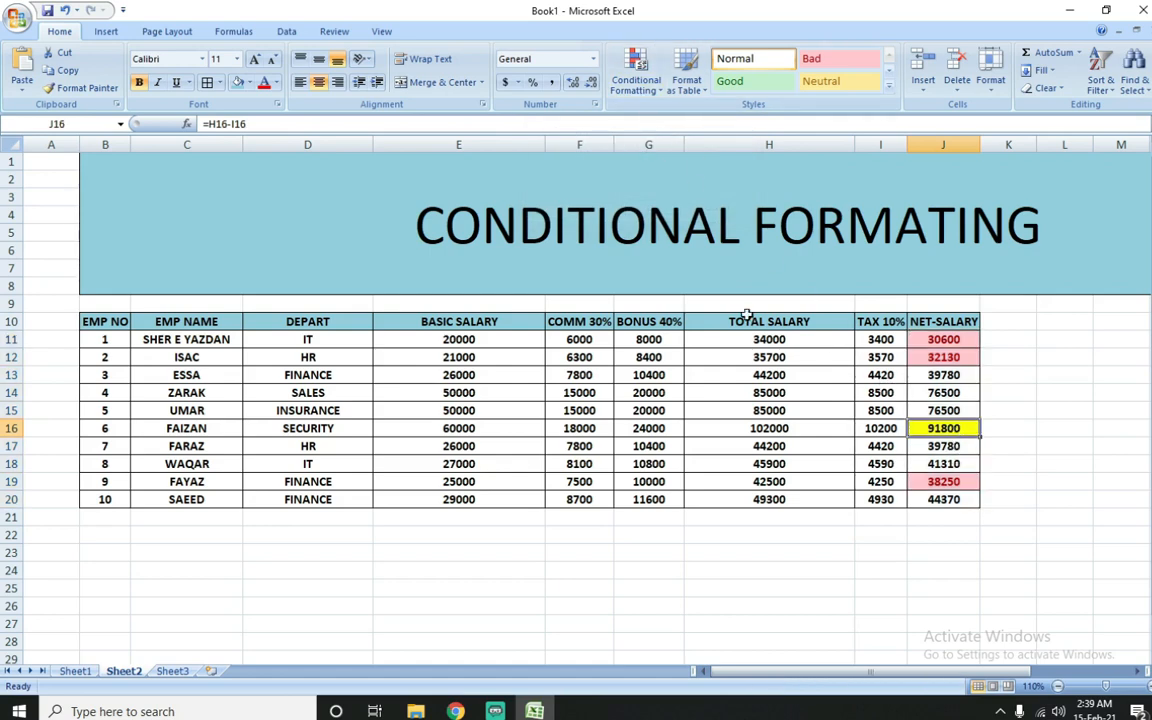
{"action": "left_click", "coordinate": [636, 86]}
{"action": "mouse_move", "coordinate": [662, 306]}
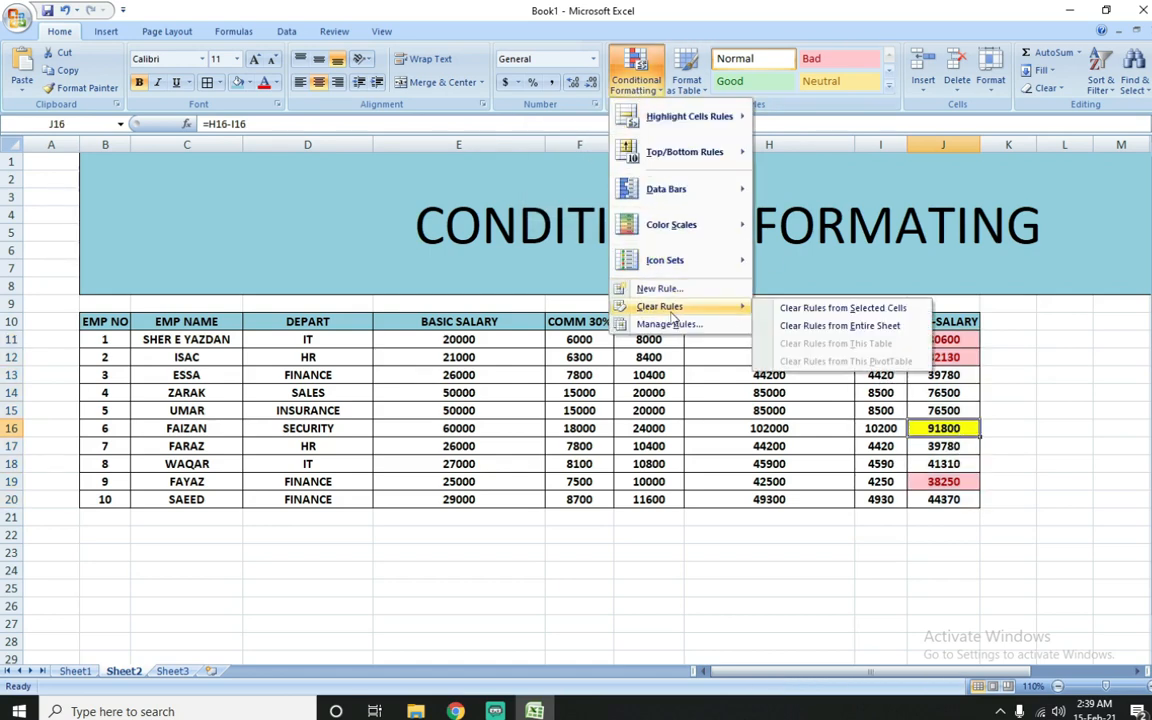
{"action": "left_click", "coordinate": [810, 302]}
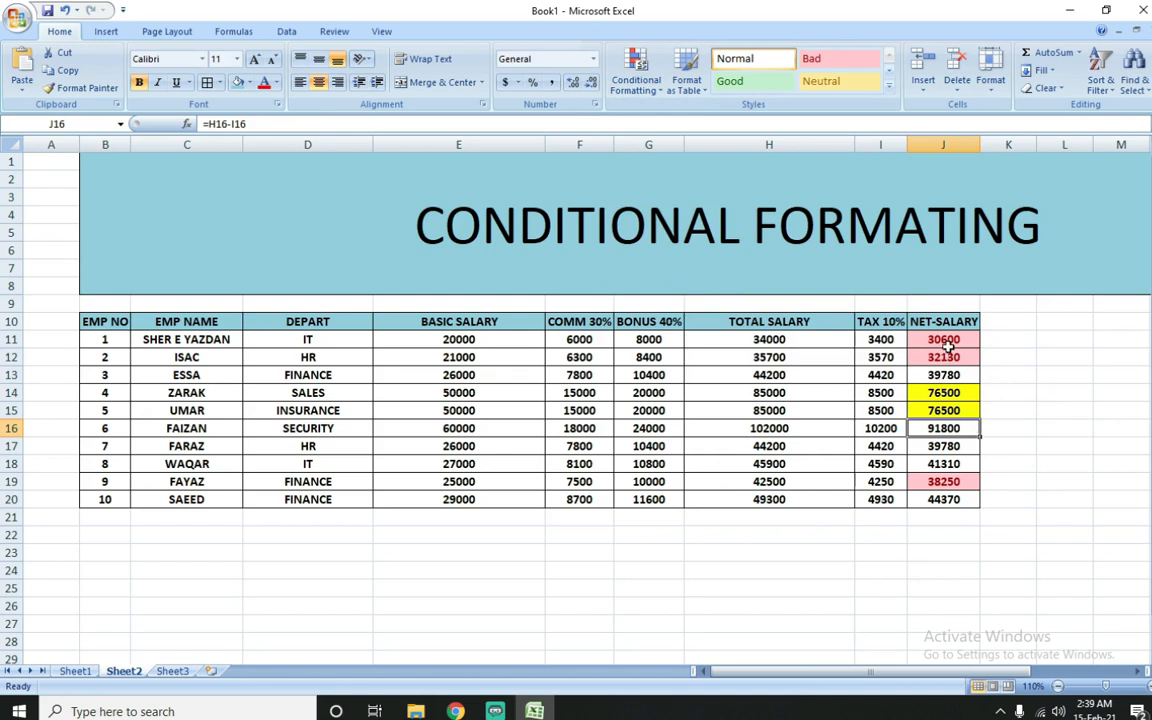
Step: Clear all remaining conditional formatting rules from the net salary range J11:J20 only
{"action": "left_click_drag", "start_coordinate": [943, 392], "coordinate": [943, 408]}
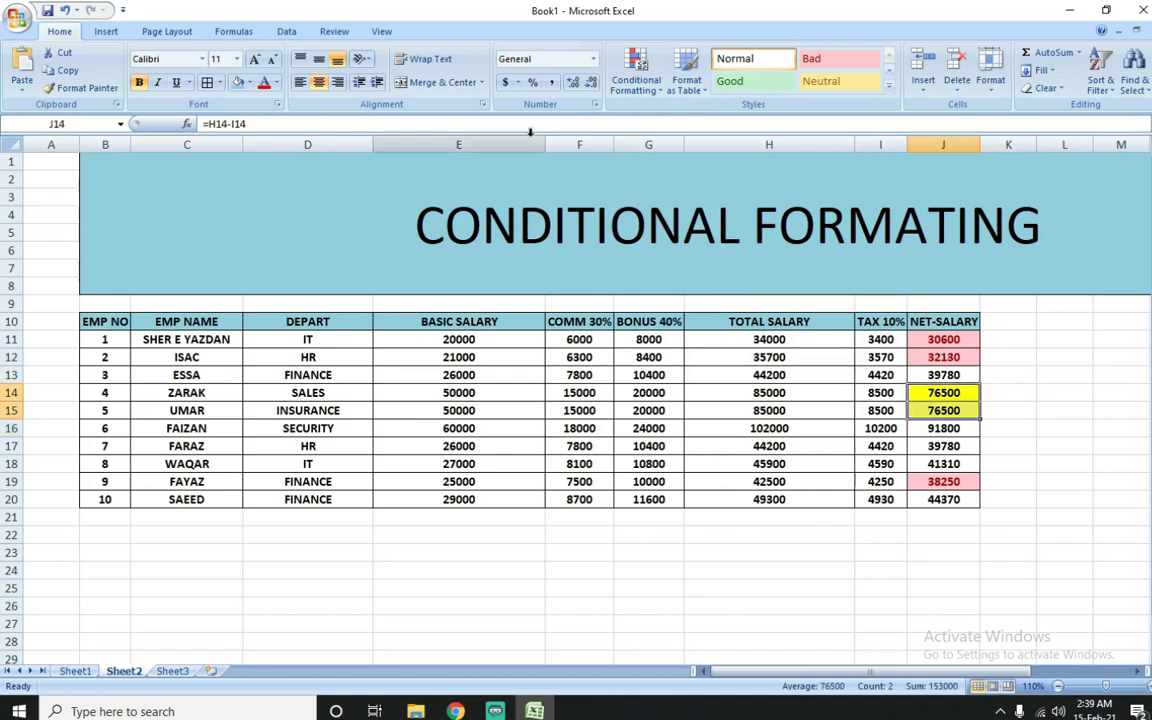
{"action": "left_click", "coordinate": [955, 426]}
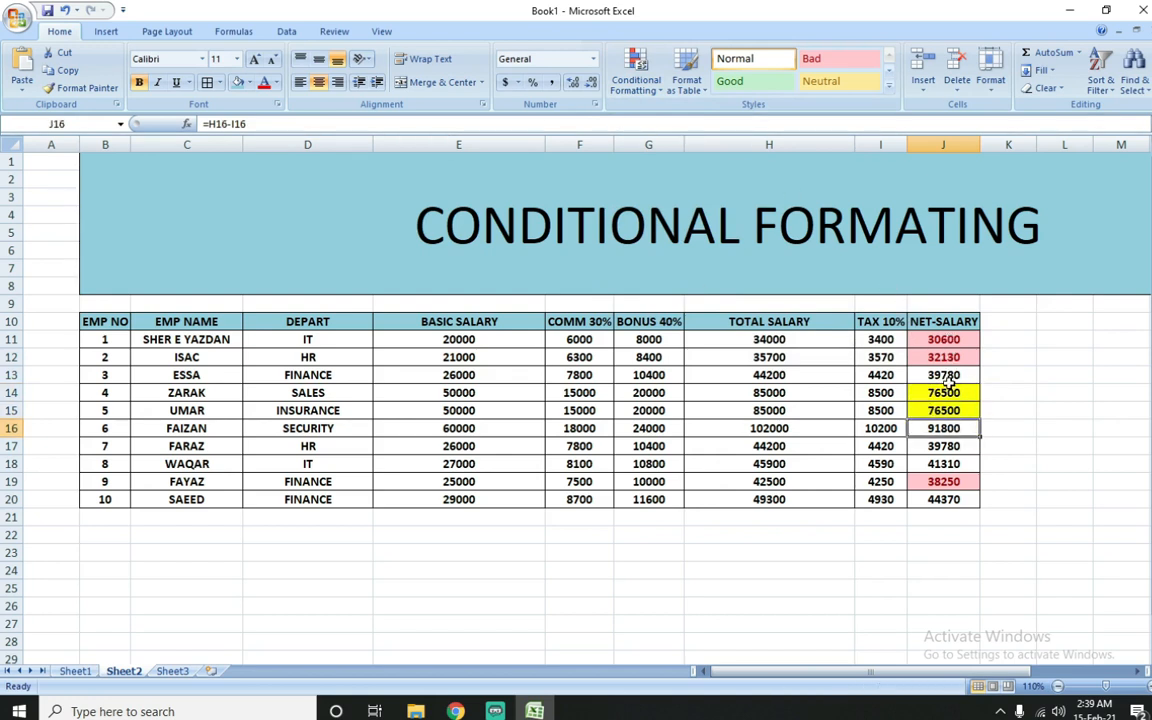
{"action": "left_click_drag", "start_coordinate": [944, 391], "coordinate": [944, 411]}
{"action": "left_click_drag", "start_coordinate": [944, 337], "coordinate": [948, 498]}
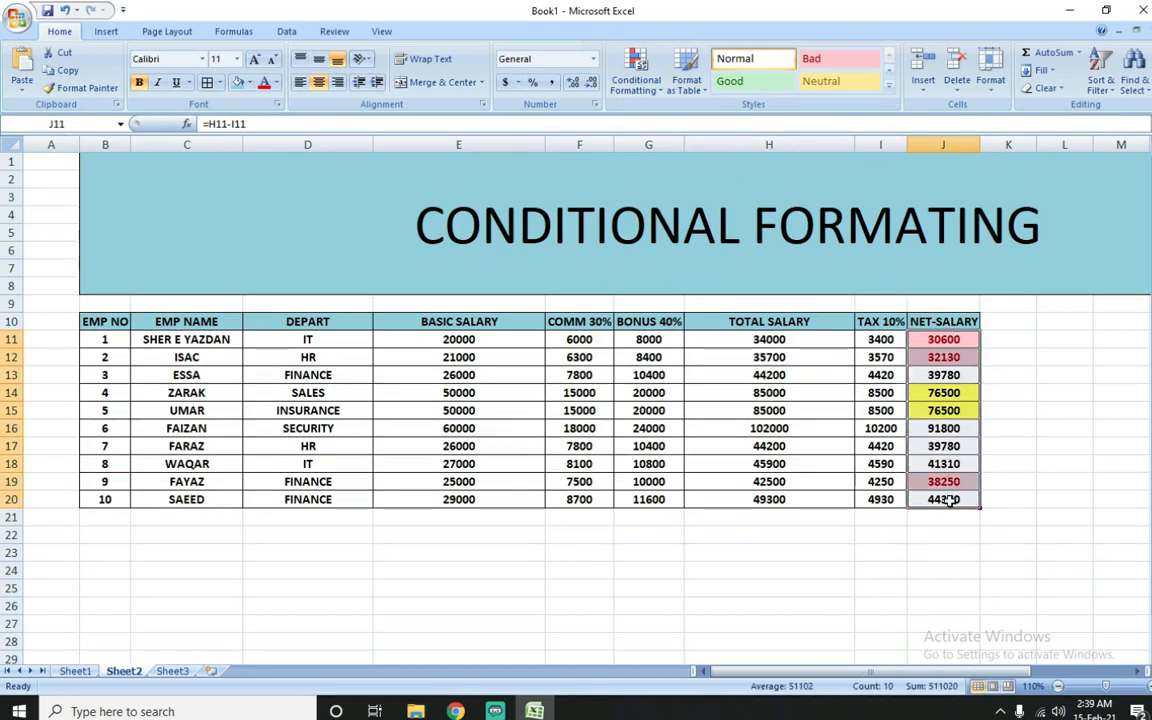
{"action": "left_click", "coordinate": [640, 82]}
{"action": "mouse_move", "coordinate": [725, 307]}
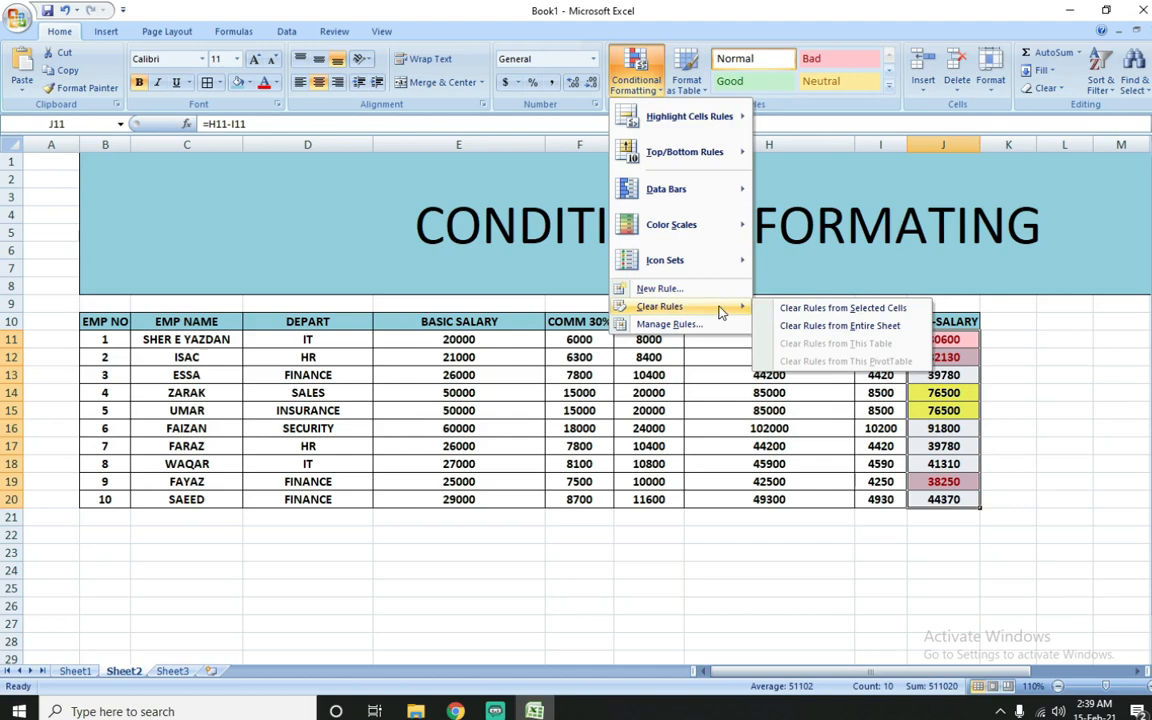
{"action": "left_click", "coordinate": [777, 309]}
Step: Highlight the bottom 3 net salaries in J11:J20 with Light Red Fill with Dark Red Text
{"action": "left_click", "coordinate": [645, 80]}
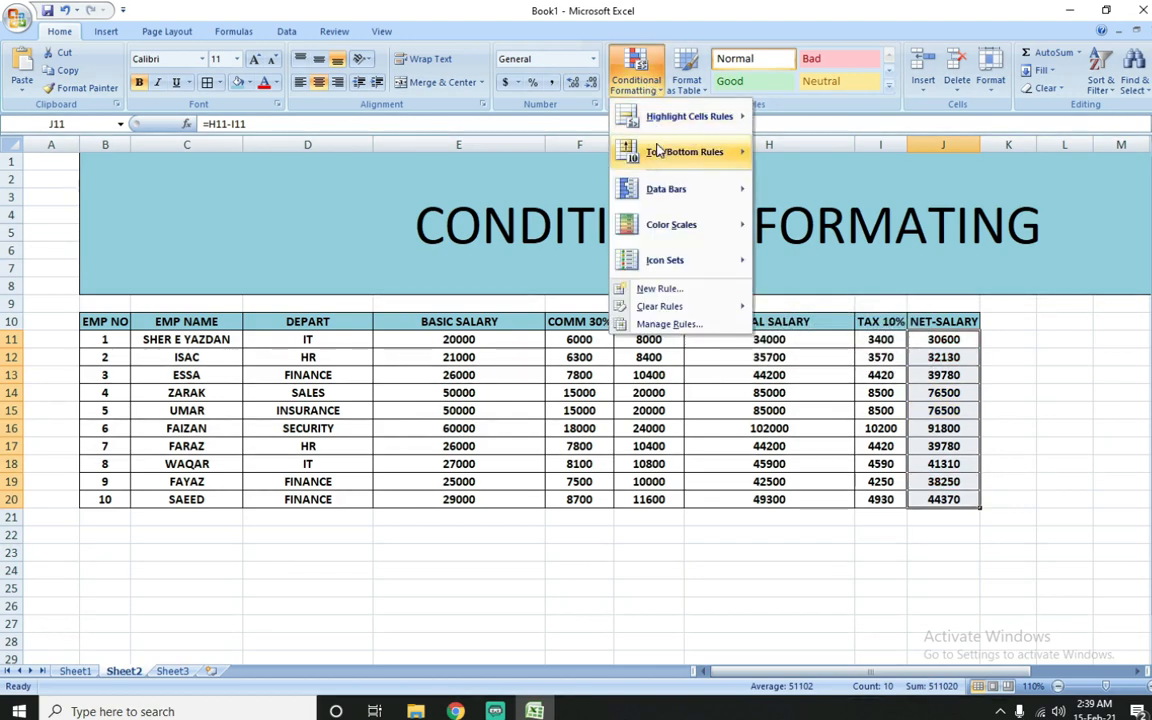
{"action": "mouse_move", "coordinate": [665, 157]}
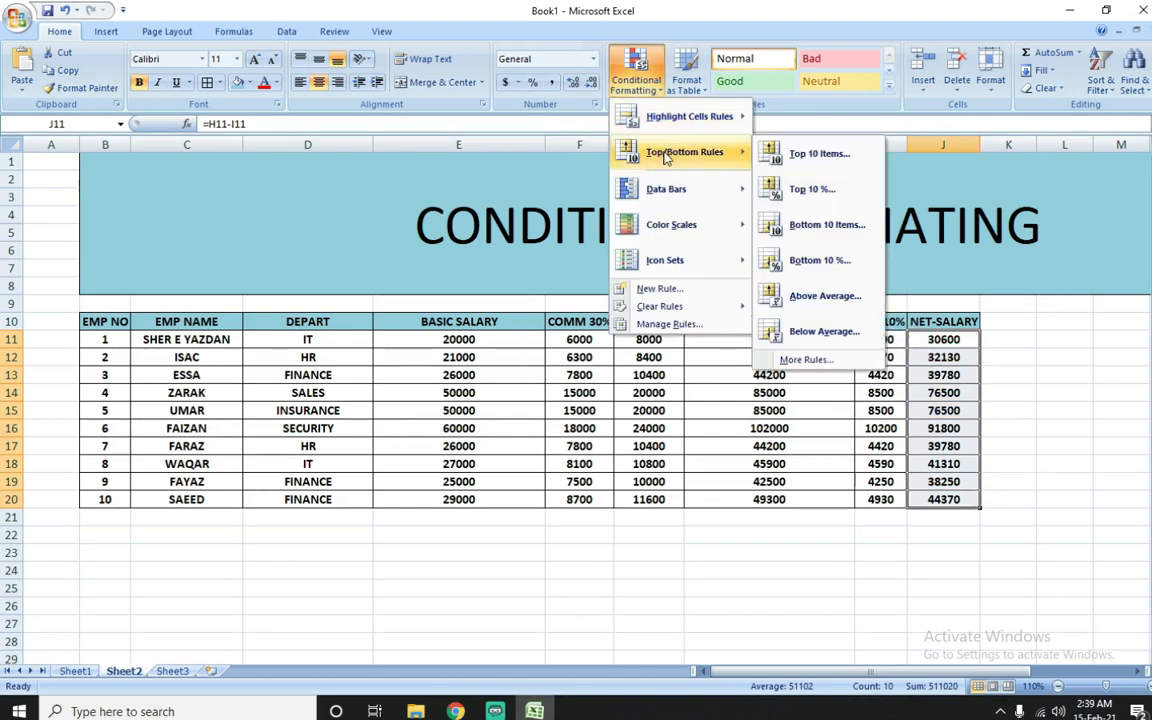
{"action": "left_click", "coordinate": [808, 233]}
{"action": "left_click", "coordinate": [563, 184]}
{"action": "left_click", "coordinate": [563, 184]}
{"action": "left_click", "coordinate": [563, 184]}
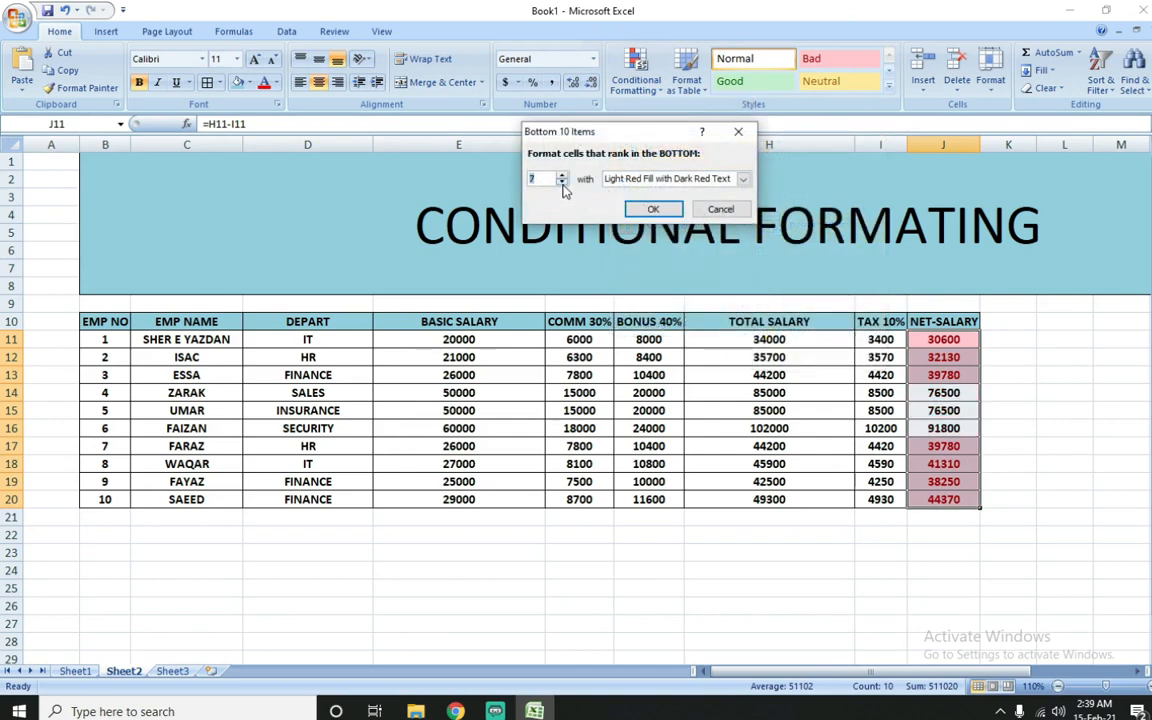
{"action": "left_click", "coordinate": [563, 184]}
{"action": "left_click", "coordinate": [563, 184]}
{"action": "left_click", "coordinate": [563, 184]}
{"action": "left_click", "coordinate": [563, 184]}
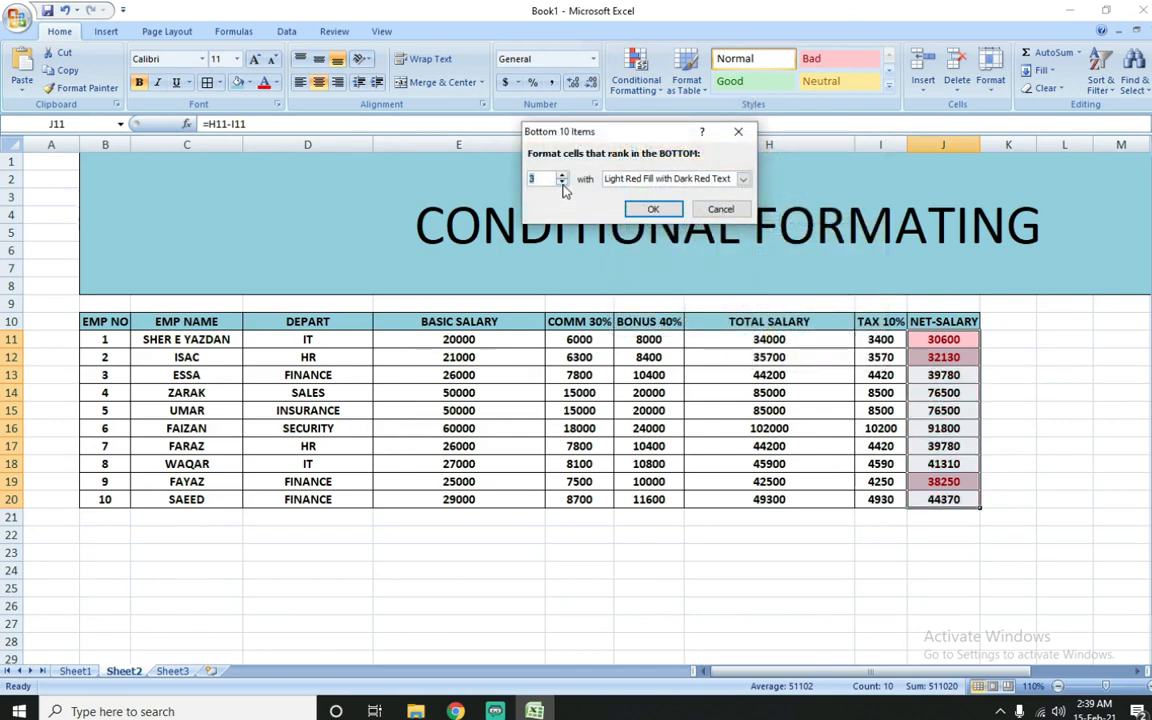
{"action": "left_click", "coordinate": [653, 209]}
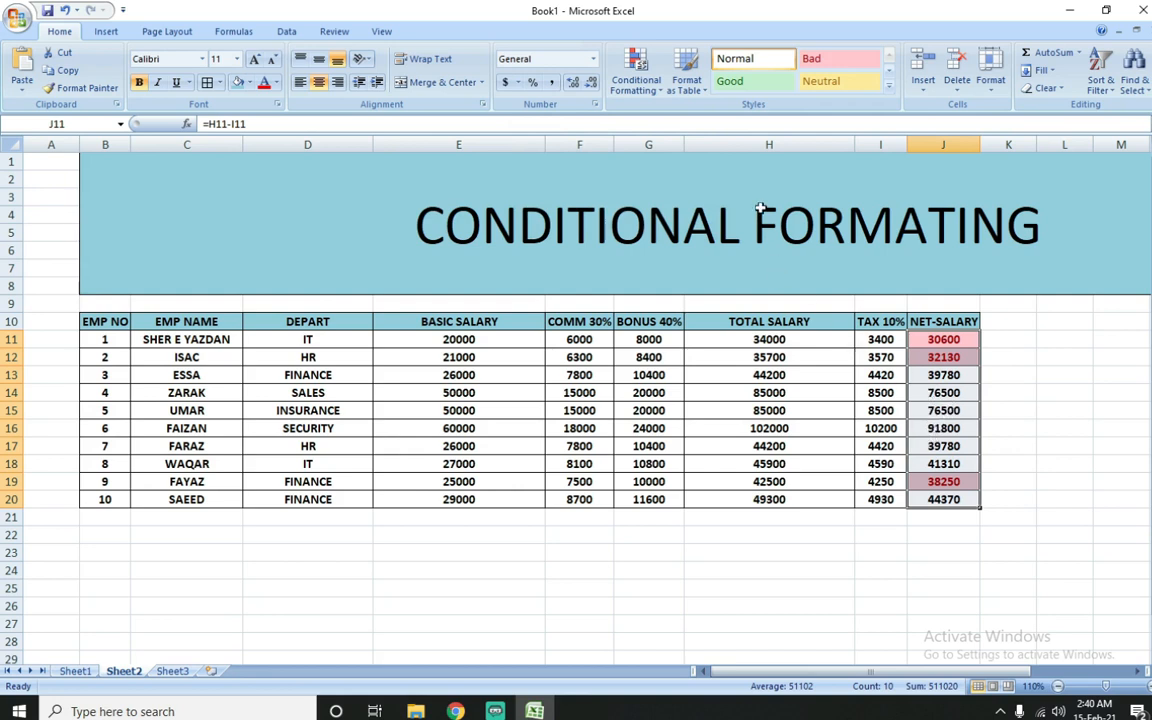
Step: Clear the bottom-items conditional formatting rule from the net salary range J11:J20
{"action": "left_click", "coordinate": [631, 90]}
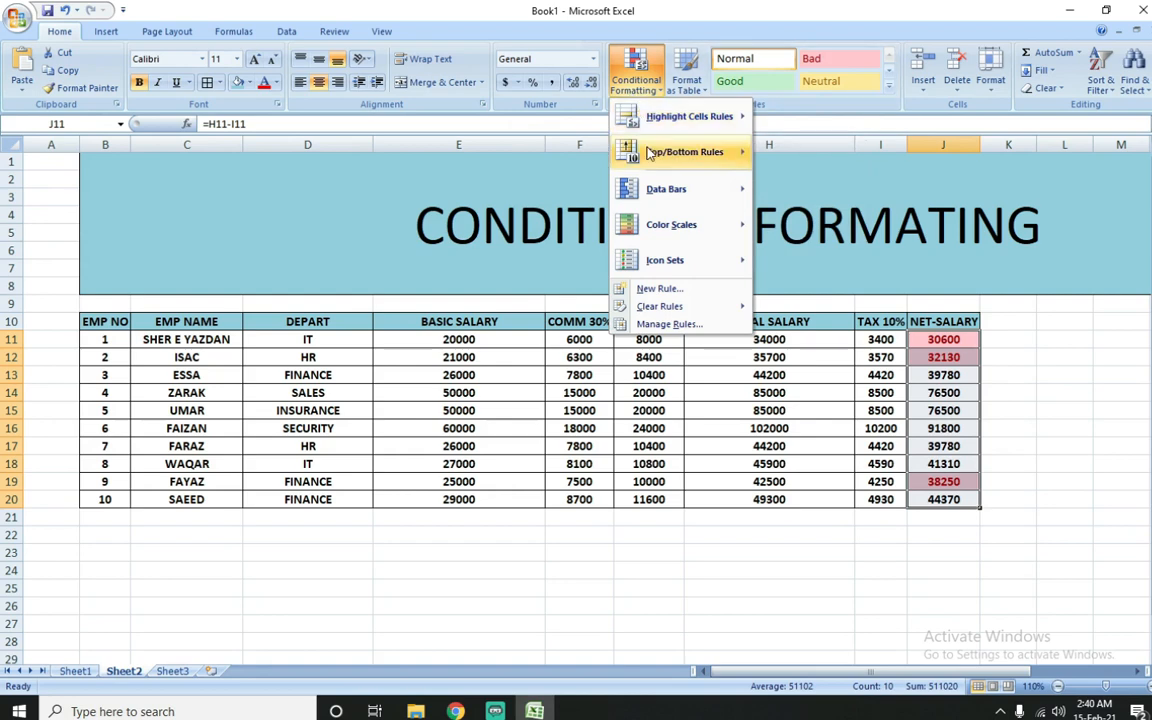
{"action": "mouse_move", "coordinate": [740, 308]}
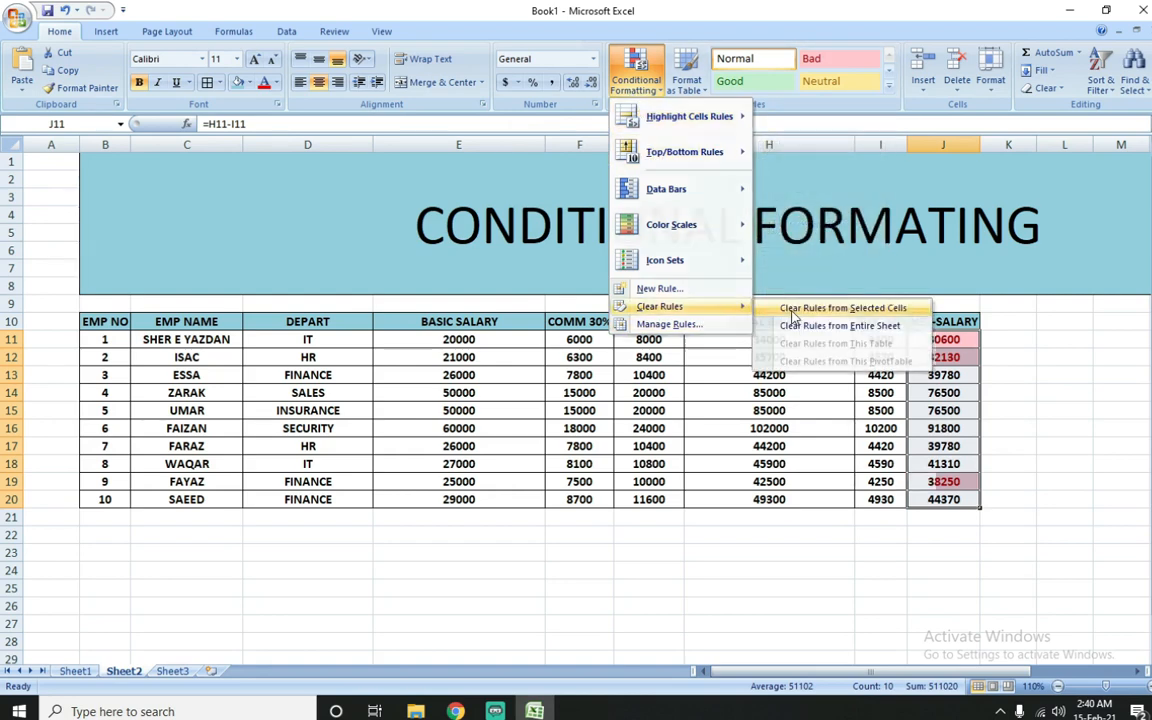
{"action": "left_click", "coordinate": [783, 309]}
Step: Highlight the bottom 2% of net salaries in J11:J20 with Light Red Fill with Dark Red Text
{"action": "mouse_move", "coordinate": [672, 152]}
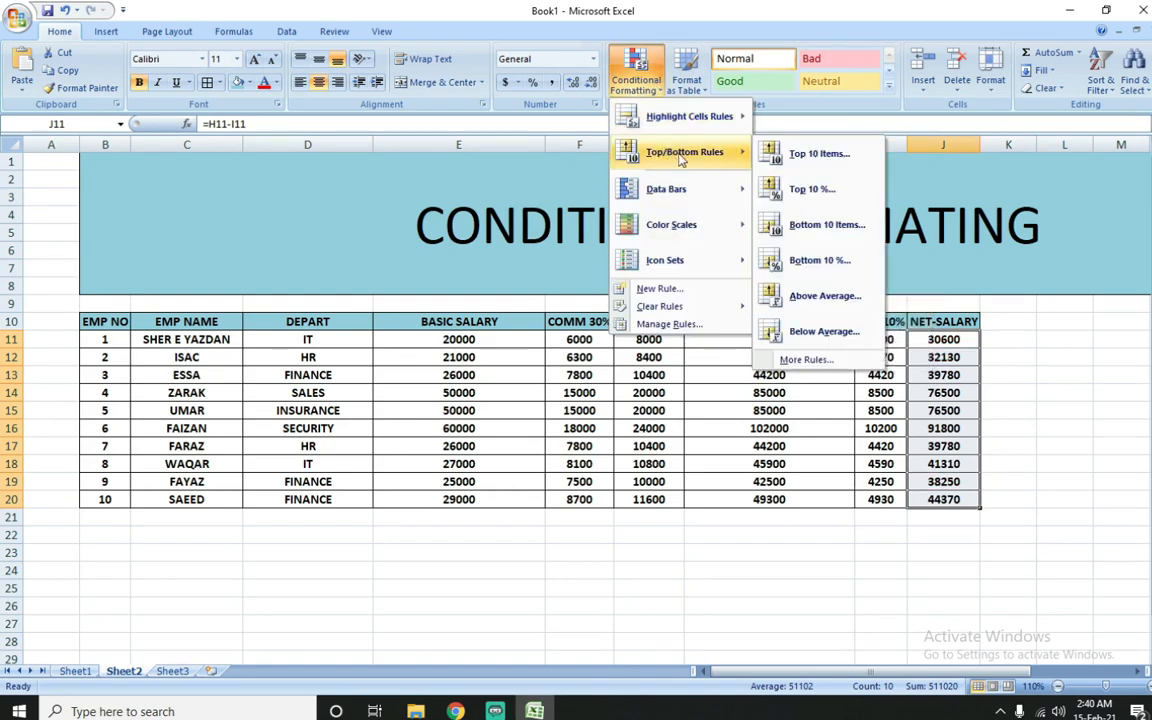
{"action": "left_click", "coordinate": [818, 266]}
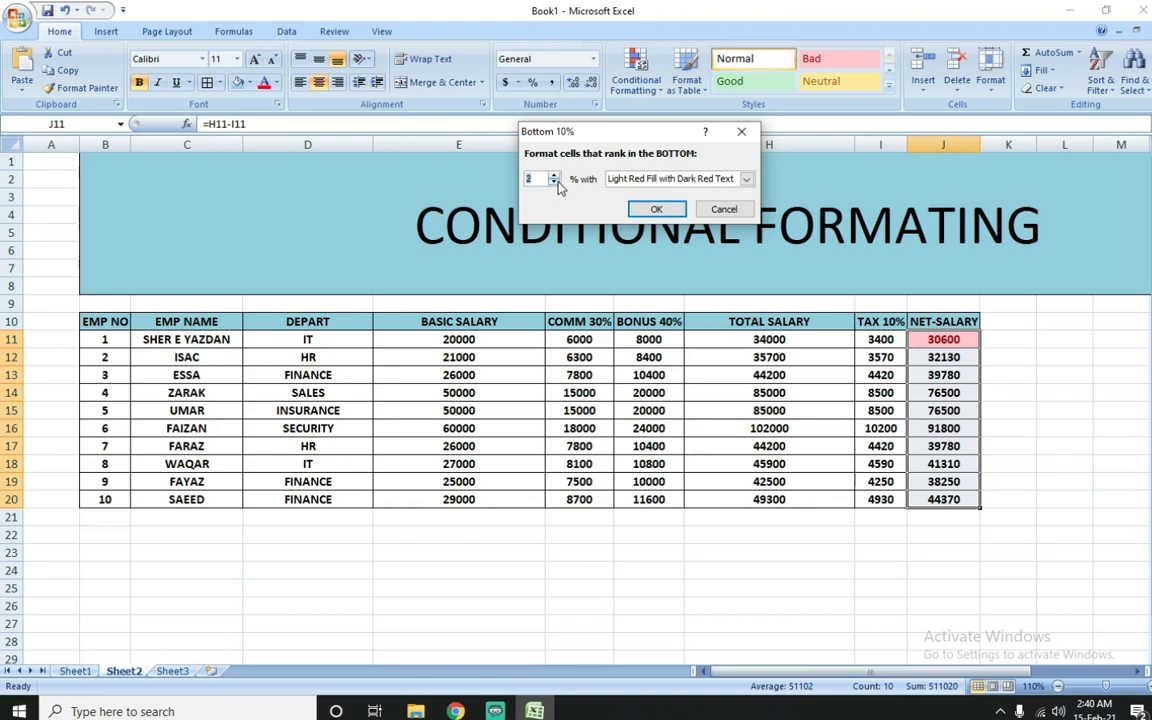
{"action": "left_click", "coordinate": [656, 209]}
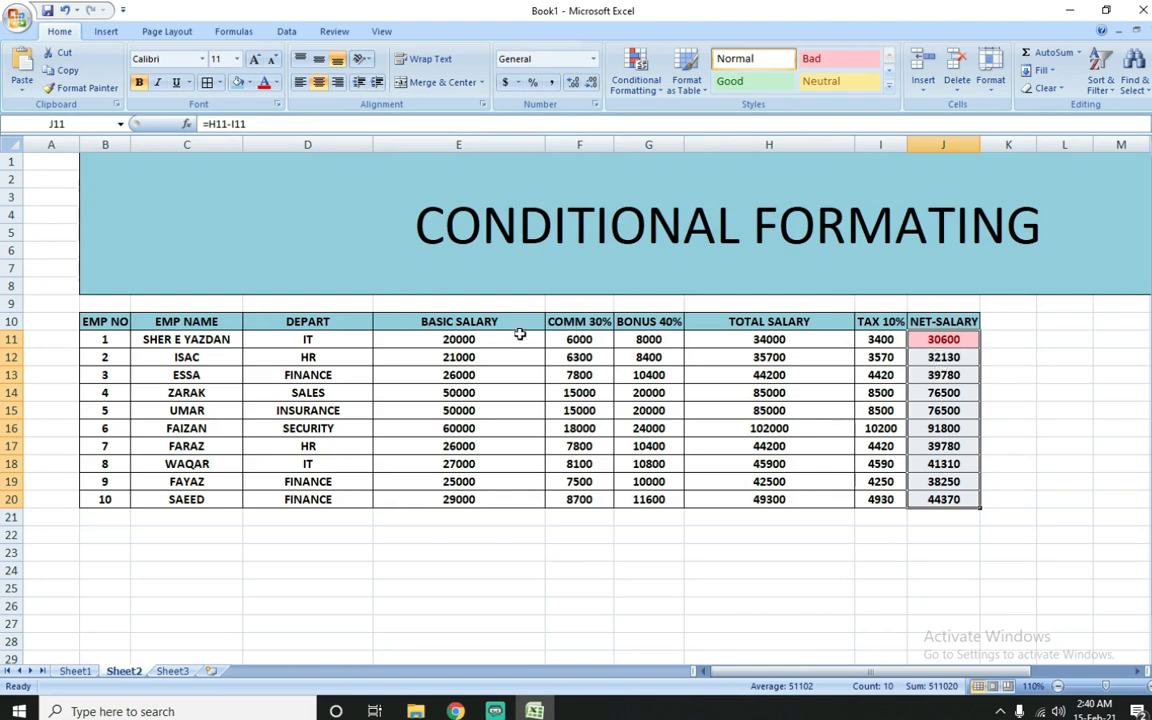
Step: Change employee 1's basic salary in E11 to 45000
{"action": "left_click", "coordinate": [489, 344]}
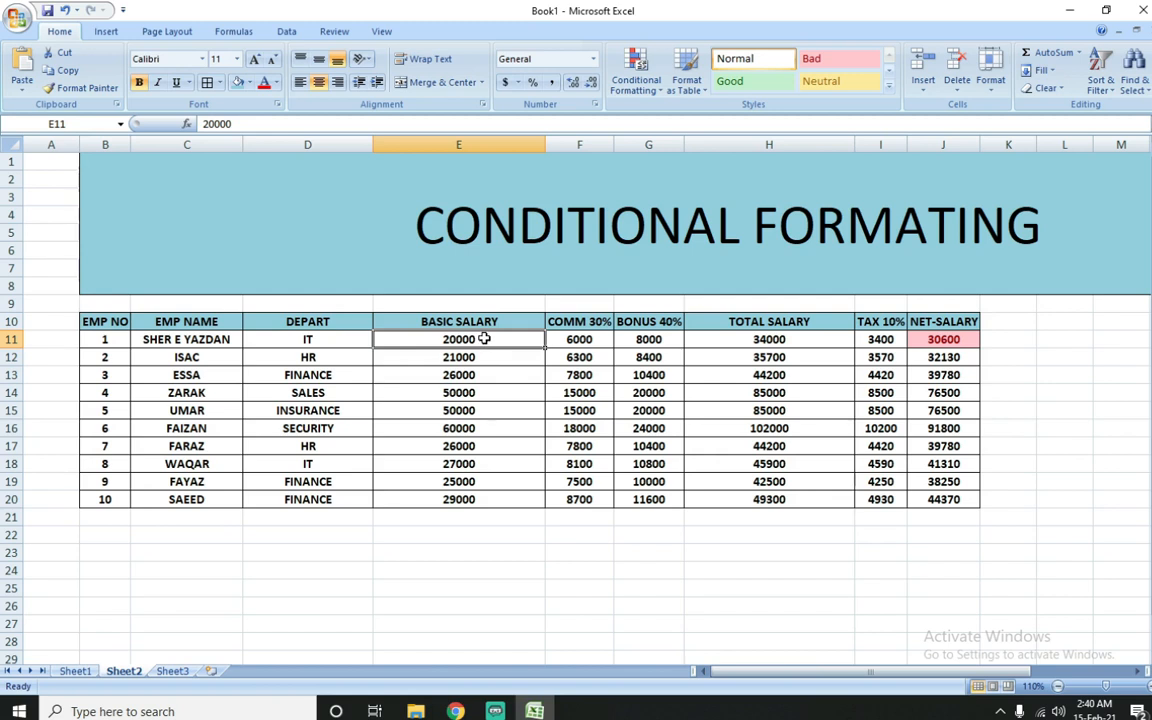
{"action": "type", "text": "45000"}
{"action": "key", "text": "Return"}
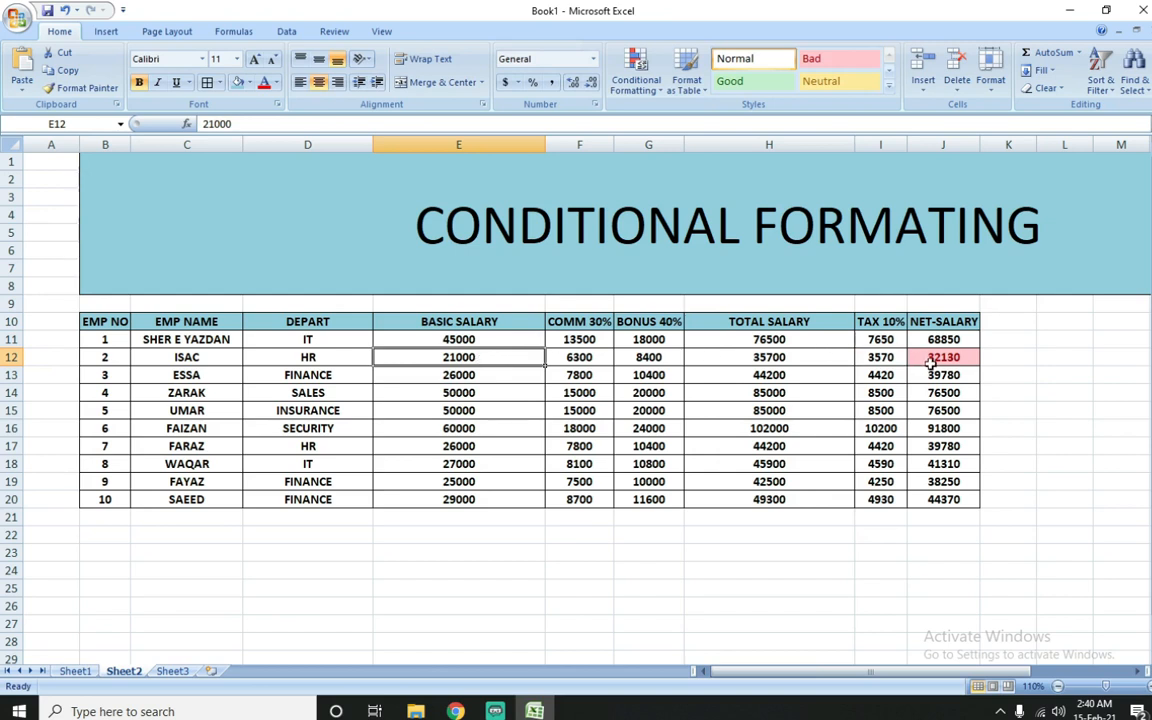
Step: Clear the conditional formatting rules from the single net salary cell J20
{"action": "left_click_drag", "start_coordinate": [943, 339], "coordinate": [951, 500]}
{"action": "left_click", "coordinate": [951, 500]}
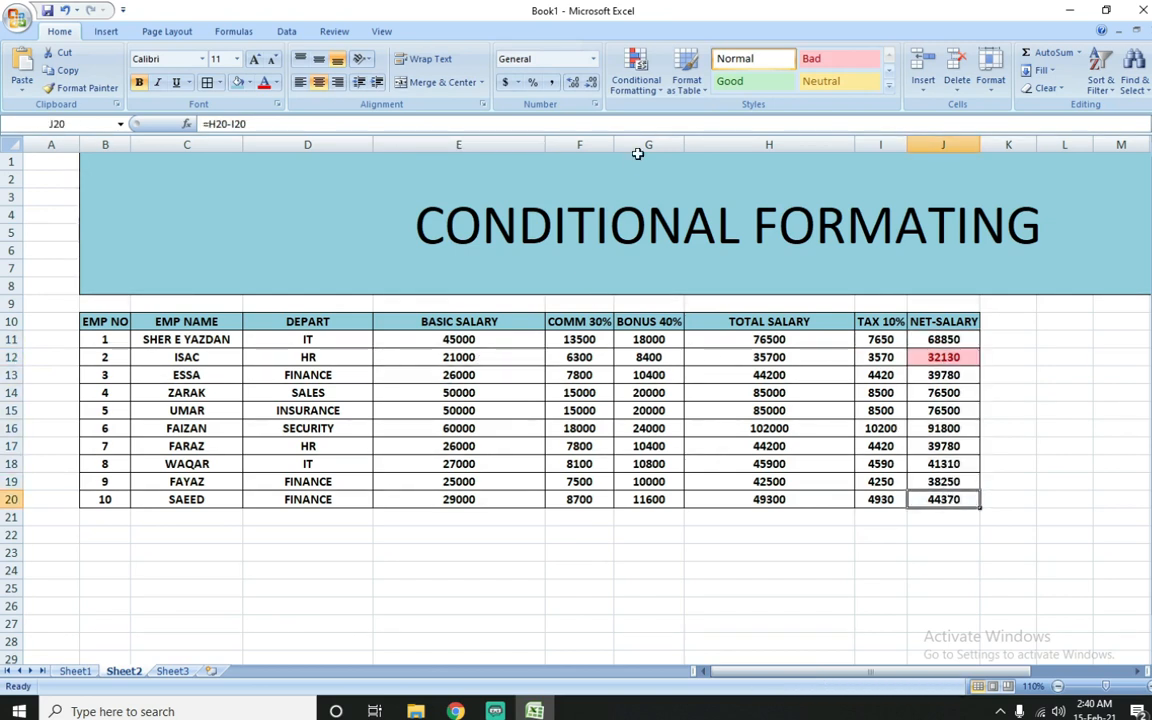
{"action": "left_click", "coordinate": [640, 84]}
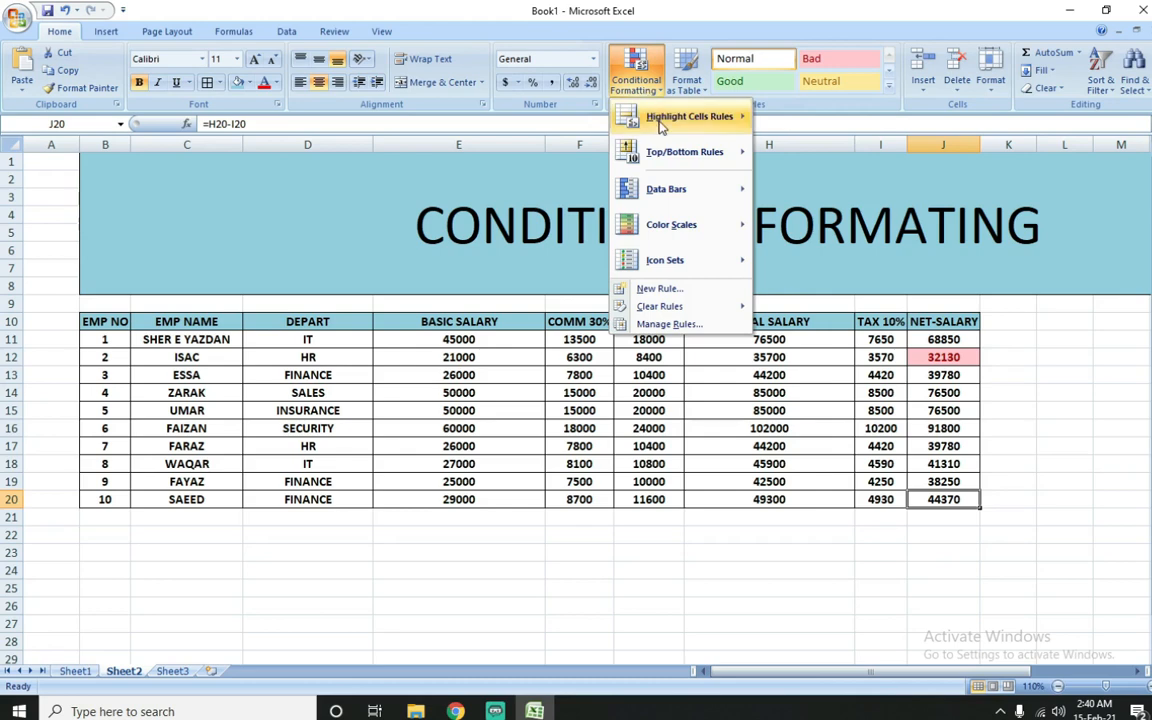
{"action": "mouse_move", "coordinate": [735, 306]}
{"action": "left_click", "coordinate": [789, 308]}
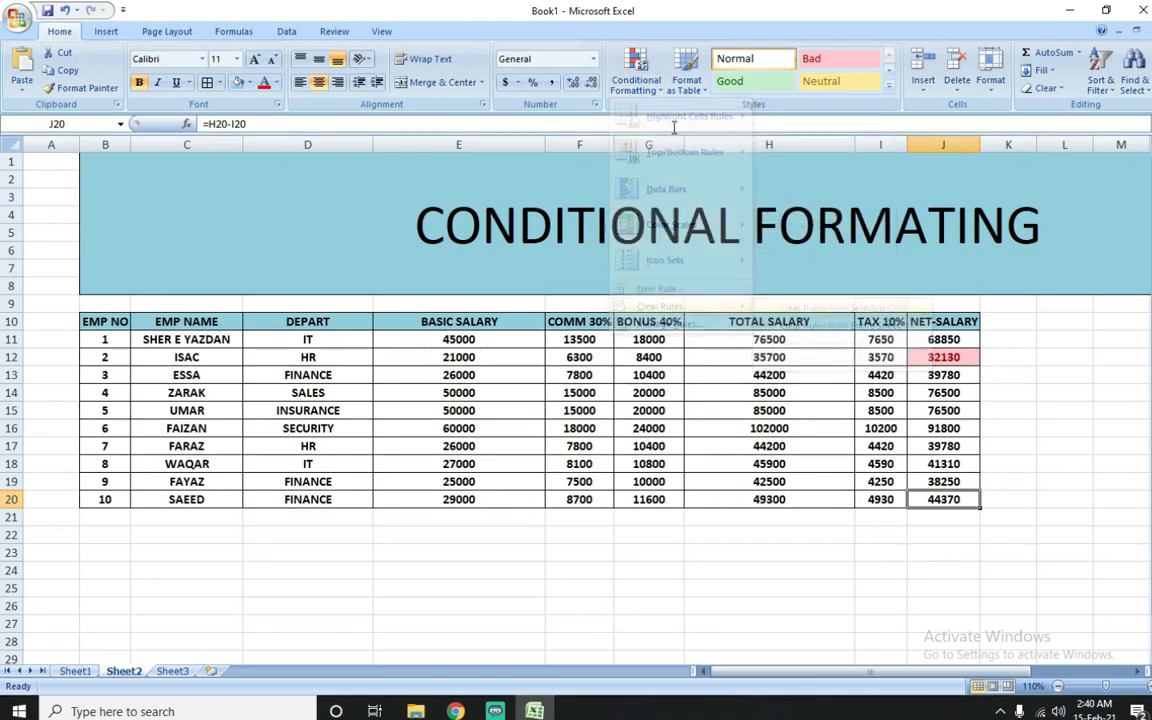
{"action": "left_click", "coordinate": [648, 86]}
{"action": "mouse_move", "coordinate": [741, 167]}
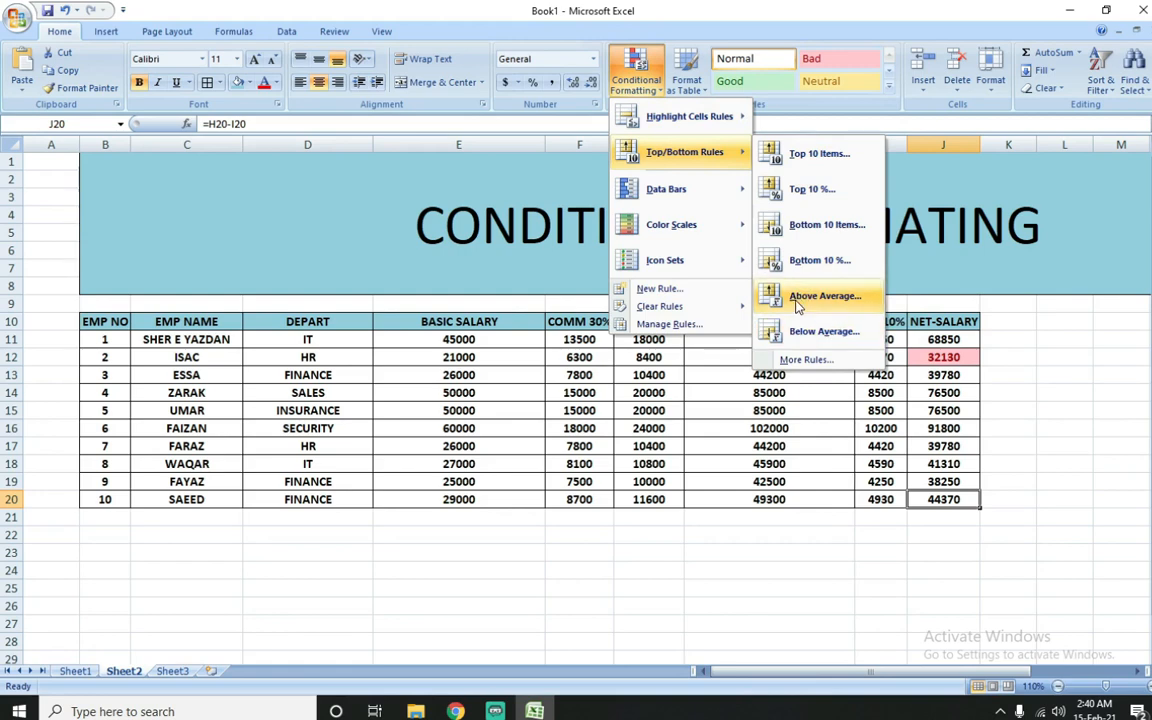
{"action": "left_click", "coordinate": [946, 401]}
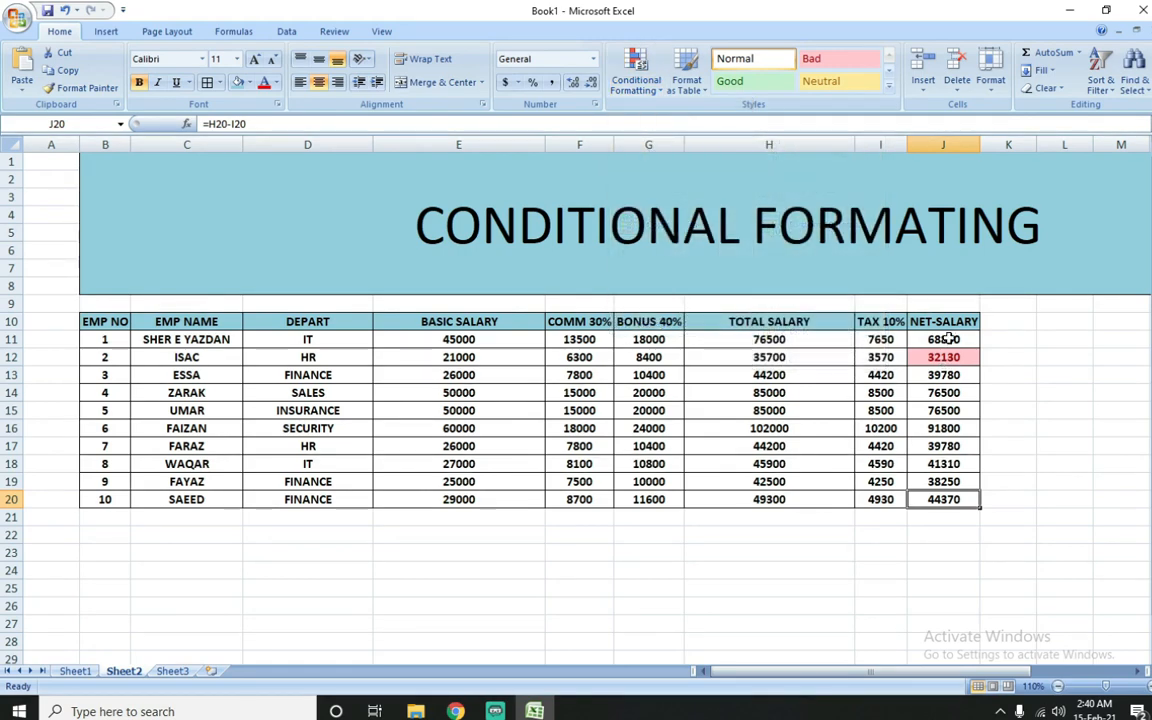
Step: Clear the bottom-percent conditional formatting rule from the whole net salary range J11:J20
{"action": "left_click_drag", "start_coordinate": [946, 340], "coordinate": [951, 497]}
{"action": "left_click", "coordinate": [636, 76]}
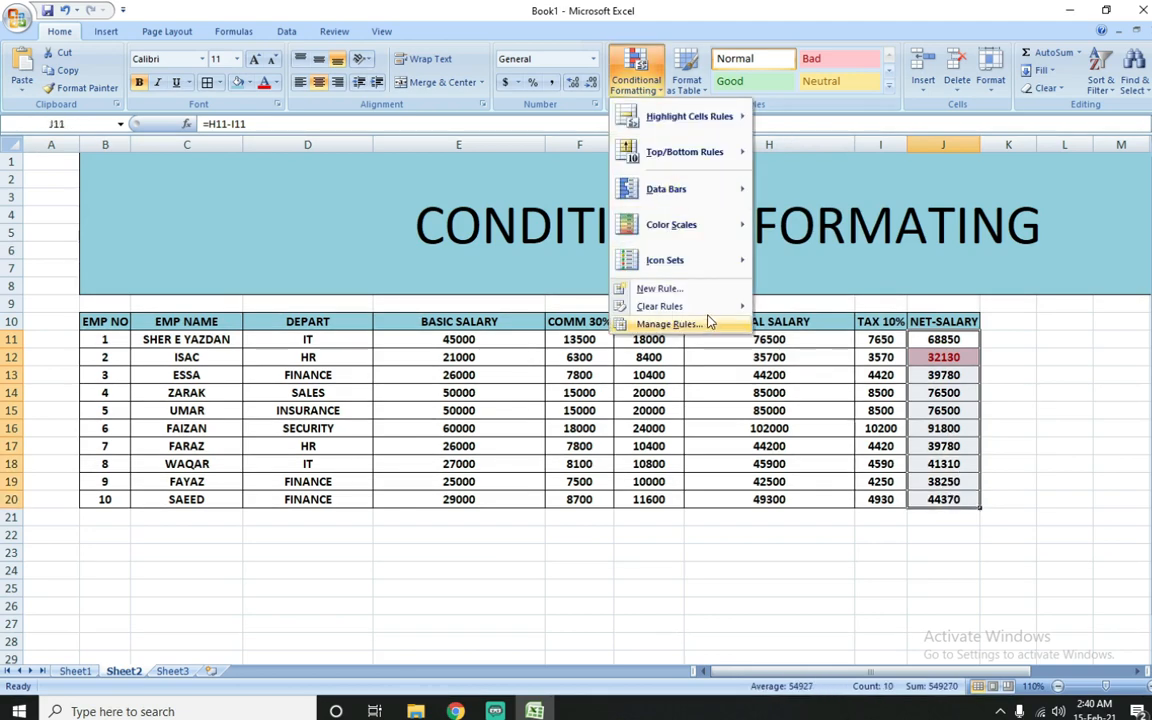
{"action": "mouse_move", "coordinate": [738, 307]}
{"action": "left_click", "coordinate": [862, 312]}
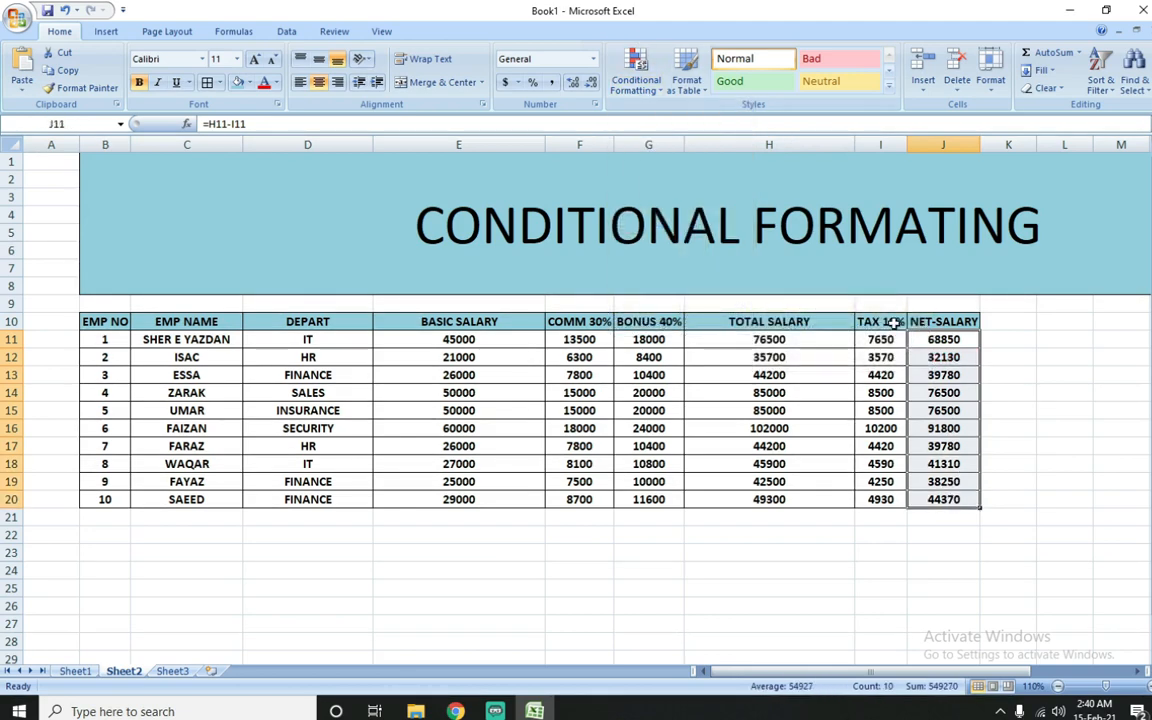
Step: Highlight the above-average net salaries in J11:J20 with Light Red Fill with Dark Red Text and check the marked cells
{"action": "left_click", "coordinate": [616, 78]}
{"action": "mouse_move", "coordinate": [672, 152]}
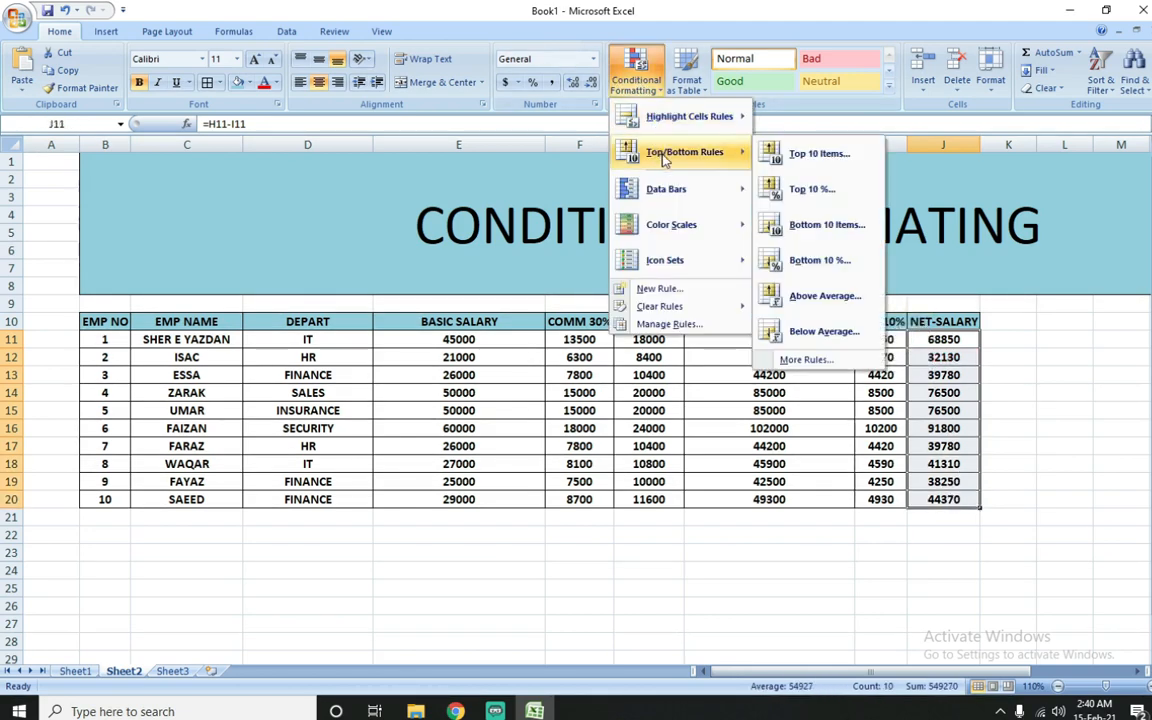
{"action": "left_click", "coordinate": [810, 302]}
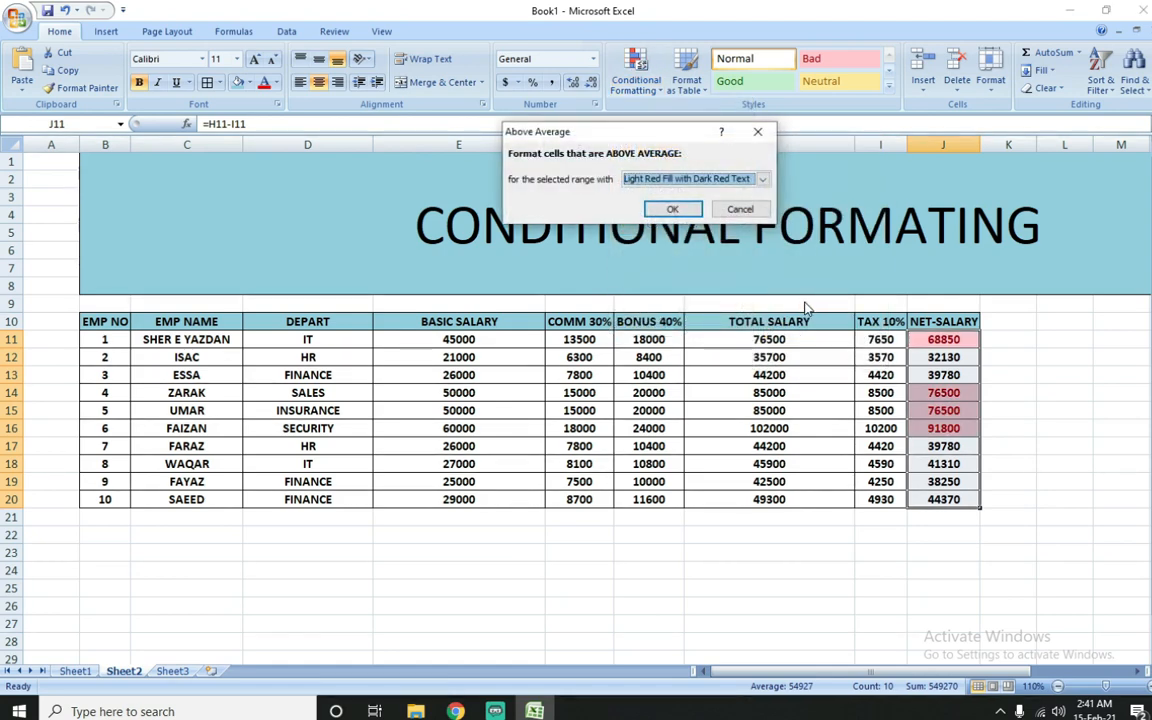
{"action": "left_click", "coordinate": [670, 210]}
{"action": "left_click", "coordinate": [943, 374]}
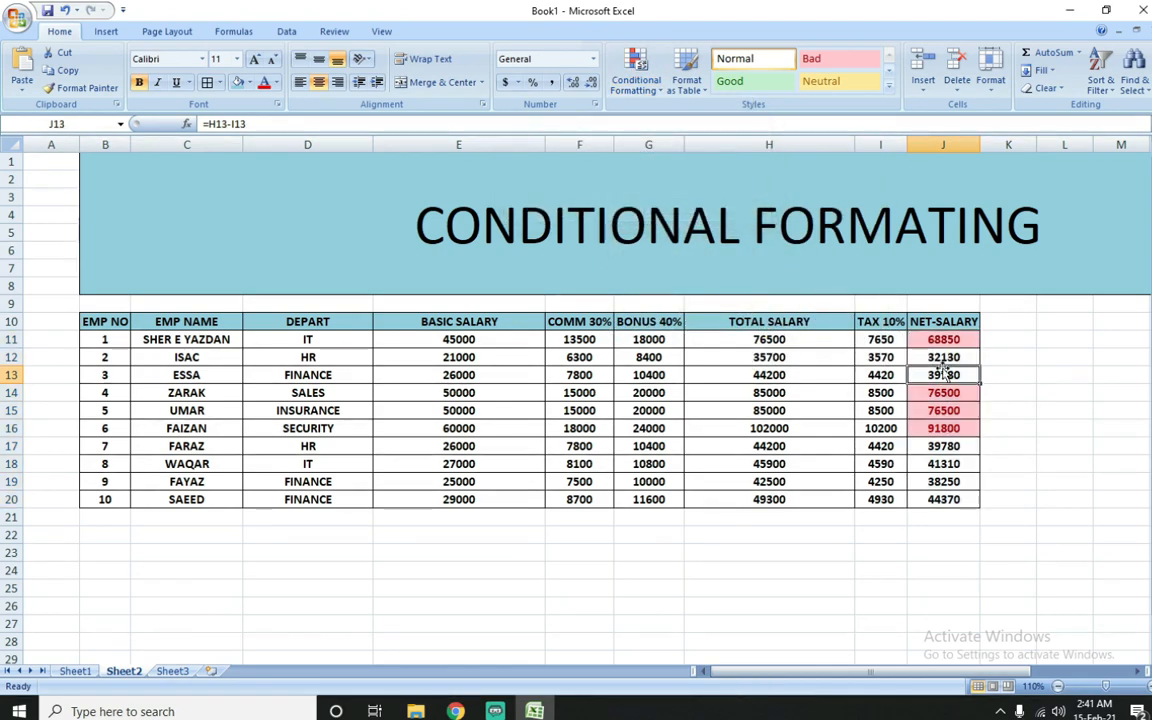
{"action": "left_click_drag", "start_coordinate": [952, 340], "coordinate": [955, 428]}
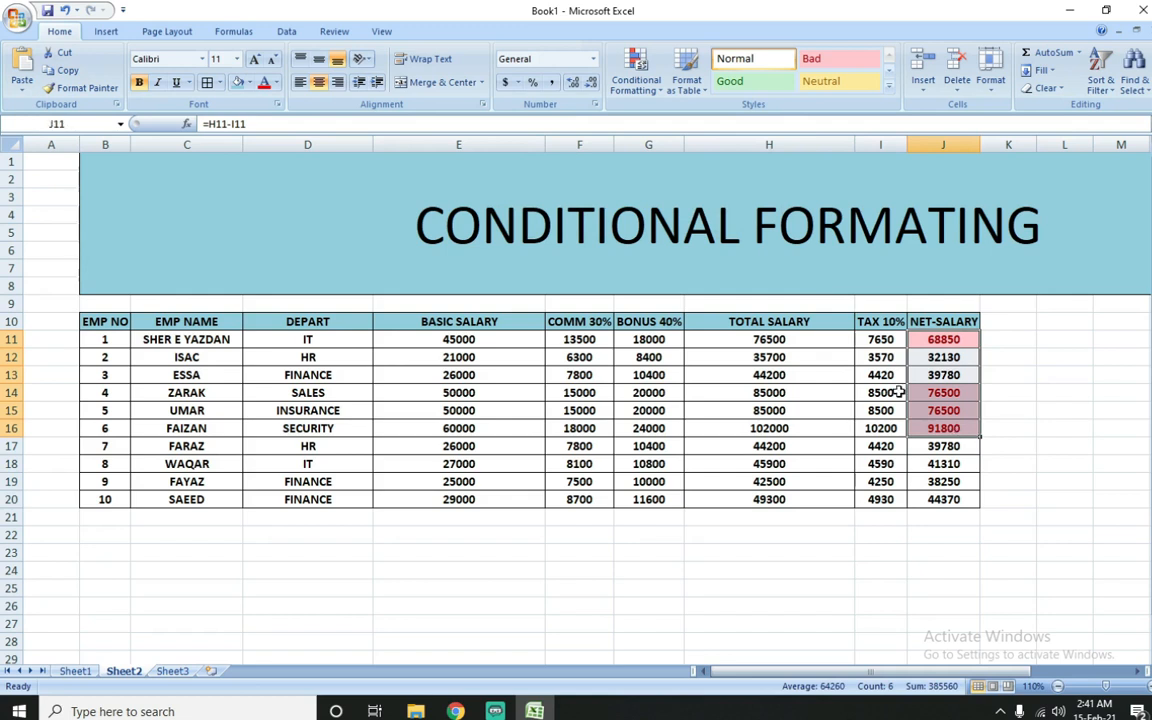
{"action": "left_click", "coordinate": [940, 358]}
Step: Clear the above-average conditional formatting rule from the net salary range J11:J20
{"action": "left_click_drag", "start_coordinate": [957, 340], "coordinate": [967, 502]}
{"action": "left_click", "coordinate": [636, 75]}
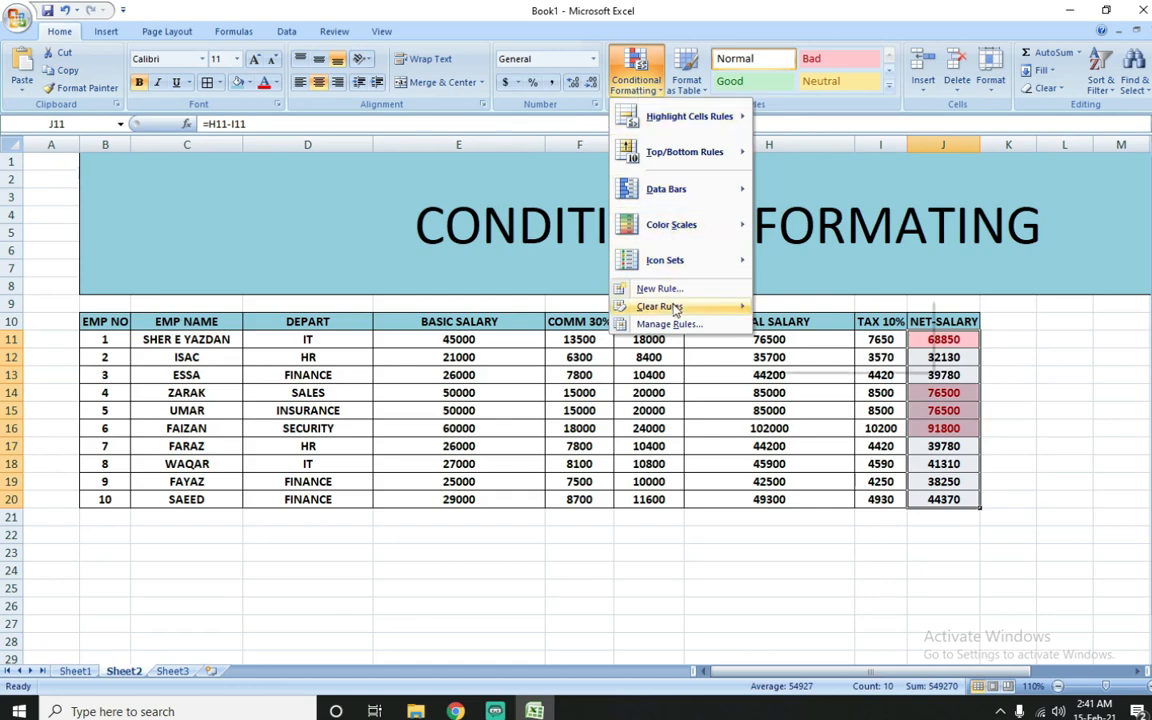
{"action": "left_click", "coordinate": [800, 307]}
Step: Highlight the below-average net salaries in J11:J20 with Light Red Fill with Dark Red Text
{"action": "left_click", "coordinate": [636, 75]}
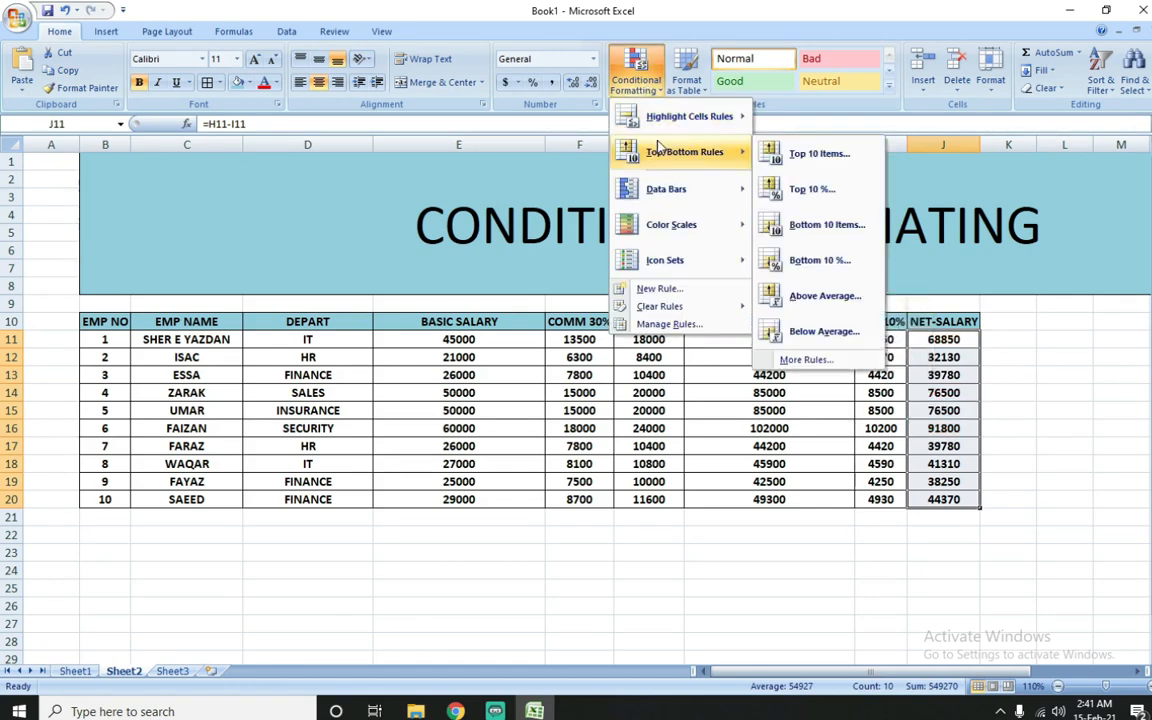
{"action": "left_click", "coordinate": [806, 336]}
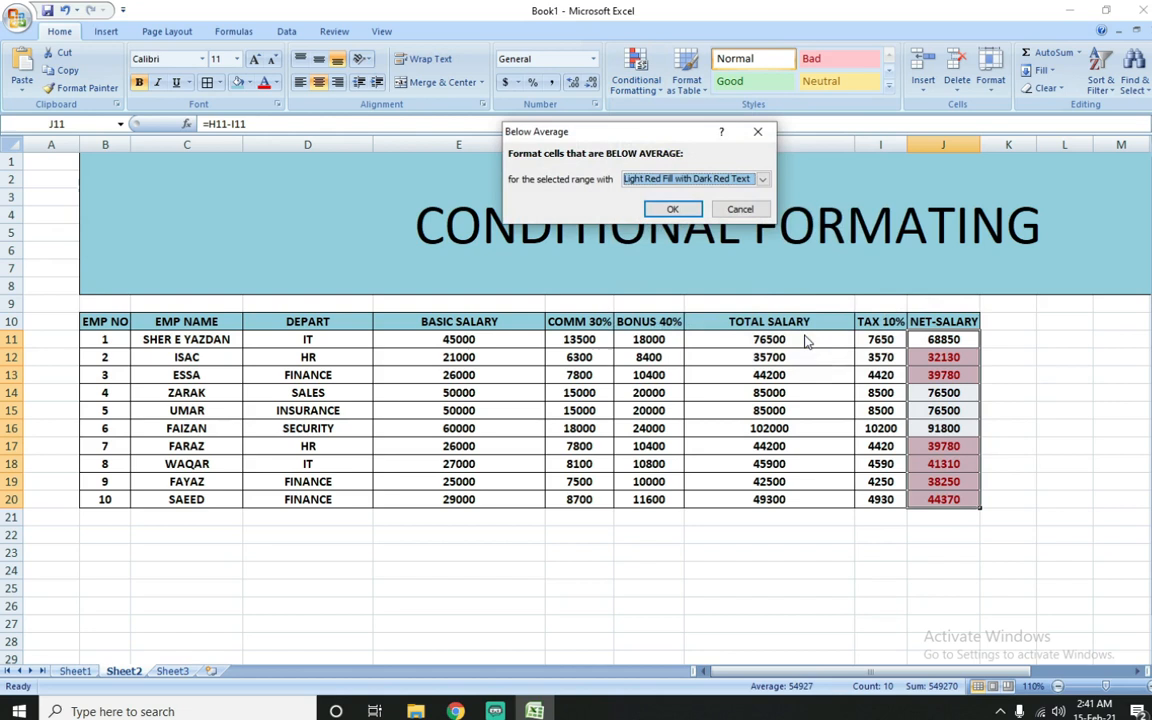
{"action": "left_click", "coordinate": [684, 213]}
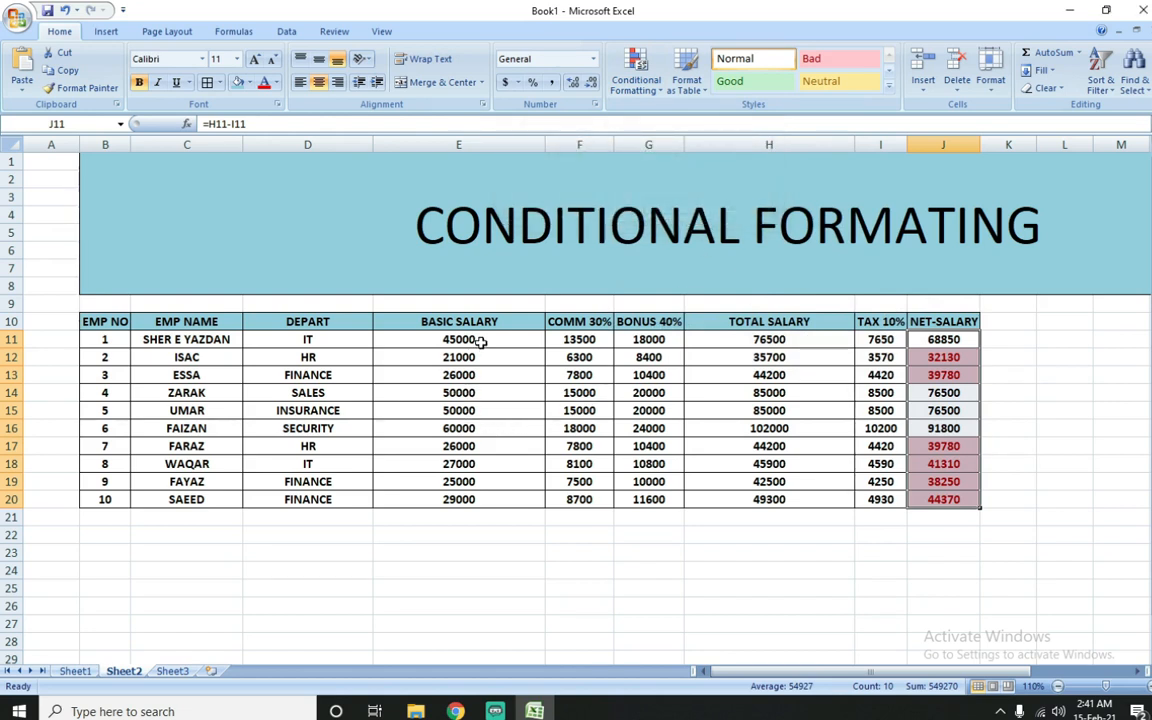
Step: Change employee 5's basic salary in E15 to 15000 and check the highlighting in the net salary column
{"action": "left_click", "coordinate": [465, 410]}
{"action": "type", "text": "15000"}
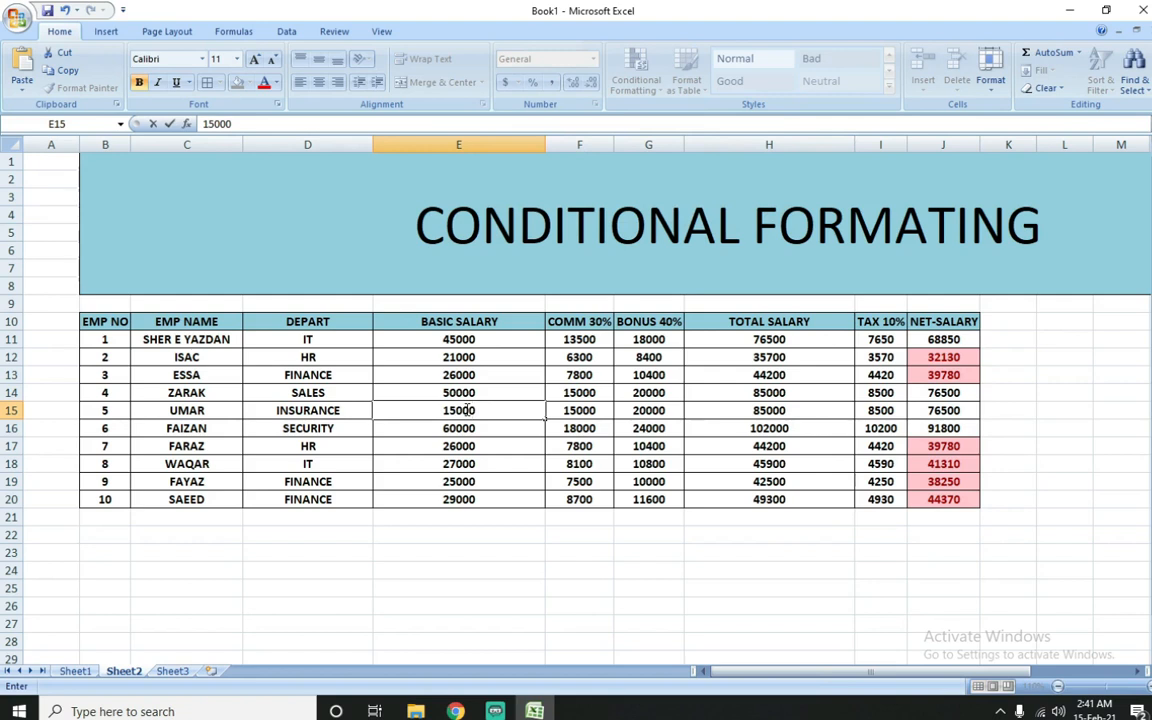
{"action": "key", "text": "Return"}
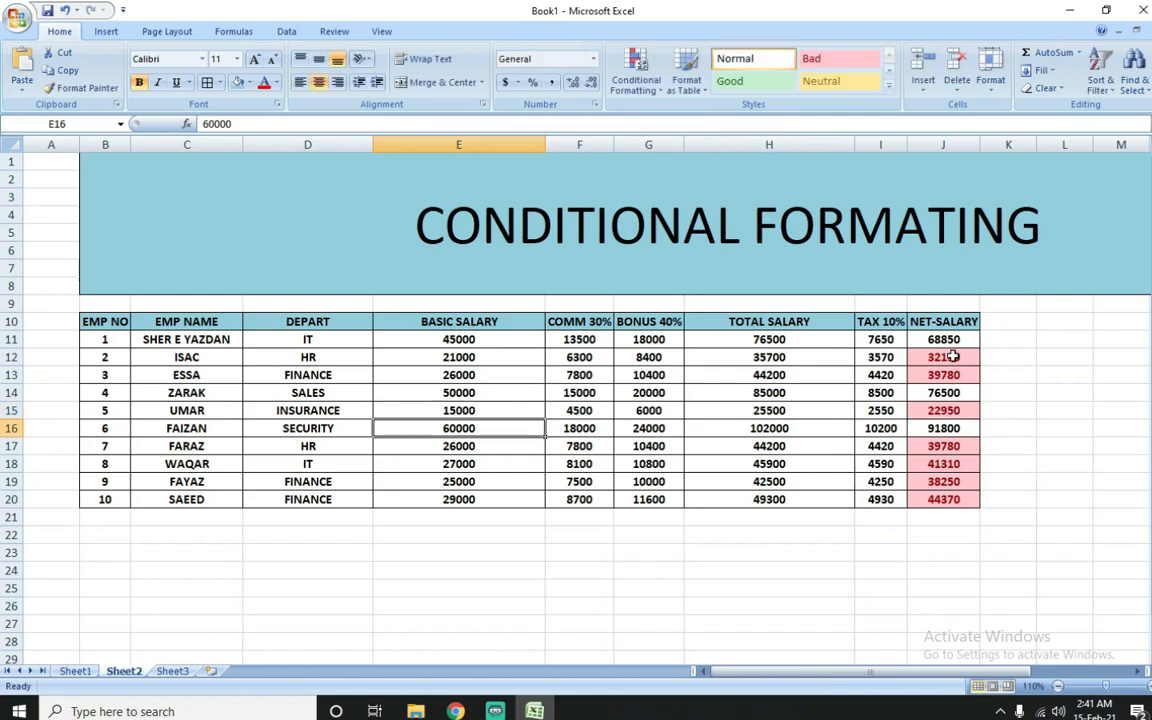
{"action": "left_click_drag", "start_coordinate": [958, 341], "coordinate": [951, 500]}
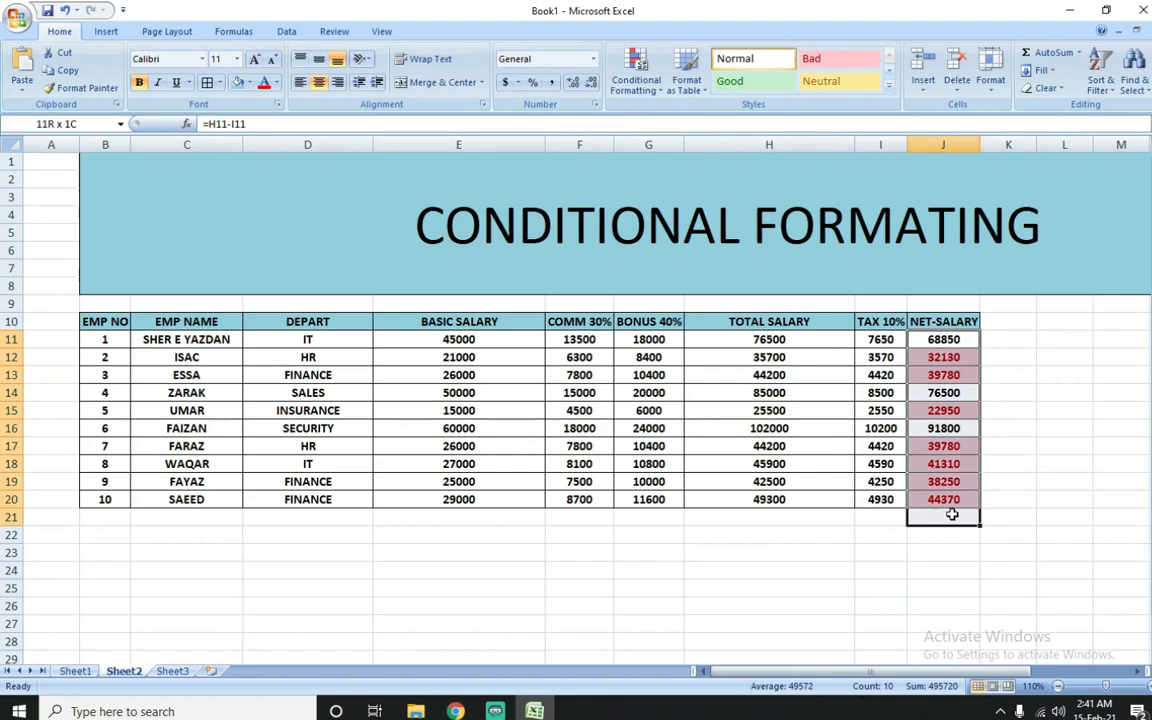
{"action": "left_click", "coordinate": [945, 428]}
{"action": "left_click", "coordinate": [947, 339]}
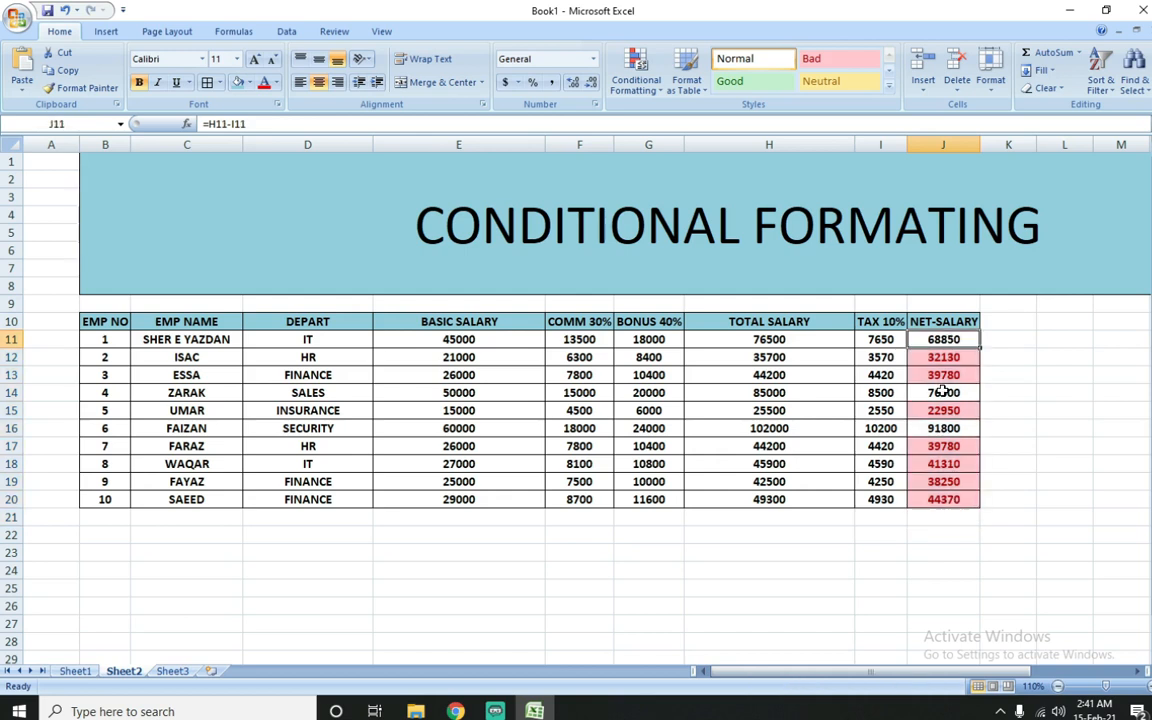
{"action": "left_click", "coordinate": [945, 428]}
Step: Clear the below-average conditional formatting rule from the net salary range J11:J20
{"action": "left_click_drag", "start_coordinate": [947, 340], "coordinate": [957, 497]}
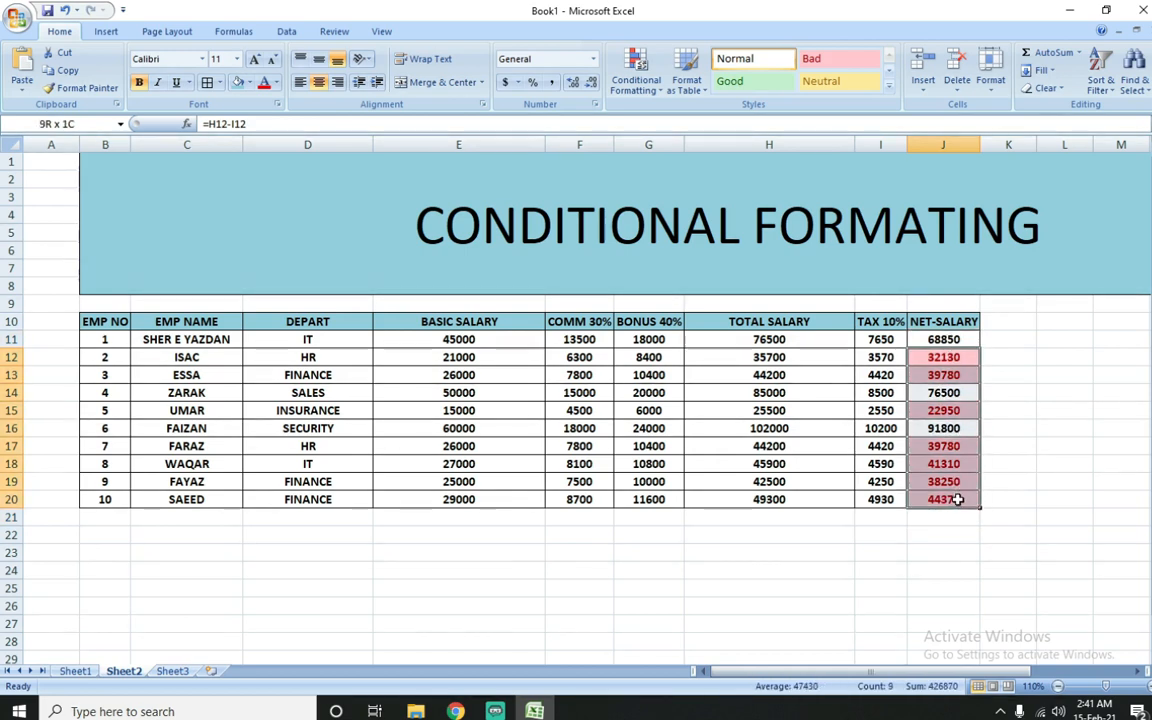
{"action": "left_click_drag", "start_coordinate": [947, 336], "coordinate": [950, 499]}
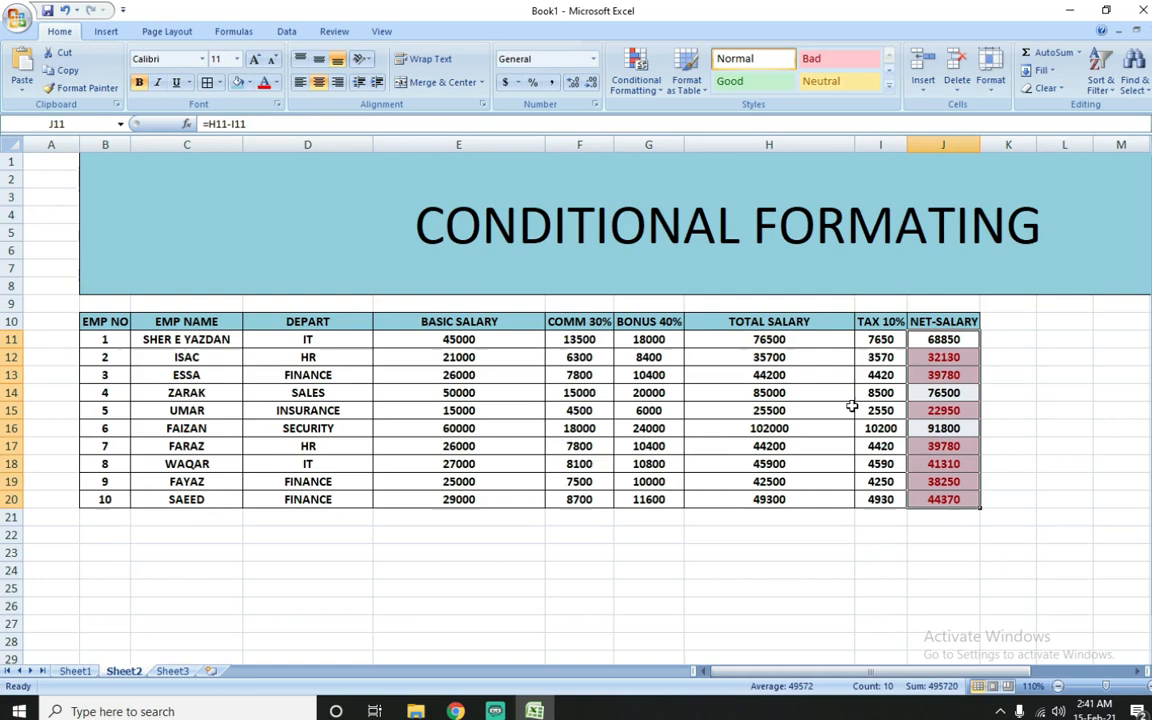
{"action": "left_click", "coordinate": [634, 78]}
{"action": "mouse_move", "coordinate": [689, 313]}
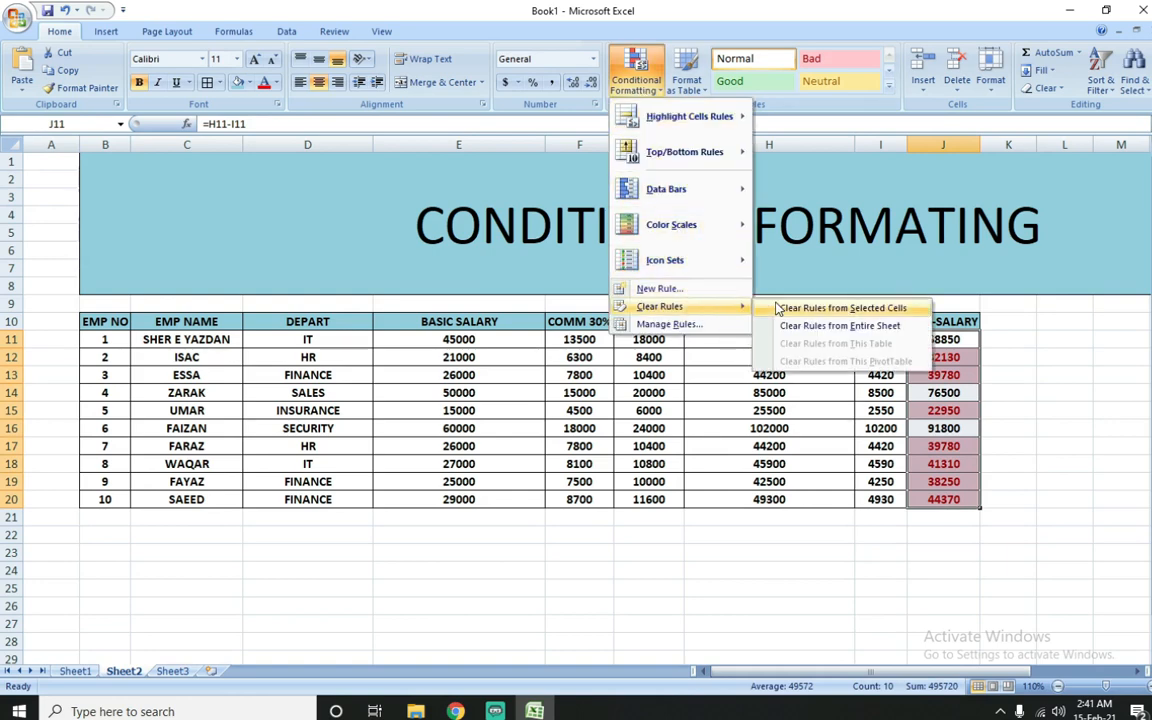
{"action": "left_click", "coordinate": [825, 308]}
{"action": "left_click", "coordinate": [634, 78]}
{"action": "mouse_move", "coordinate": [655, 190]}
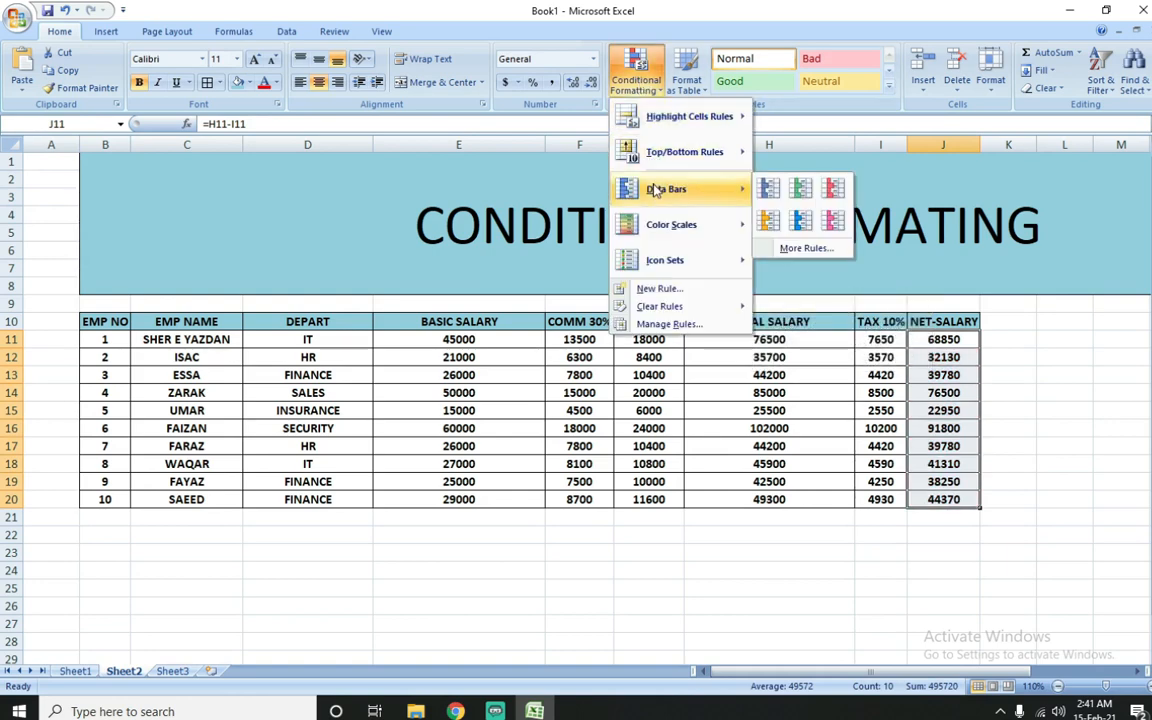
{"action": "left_click", "coordinate": [514, 360]}
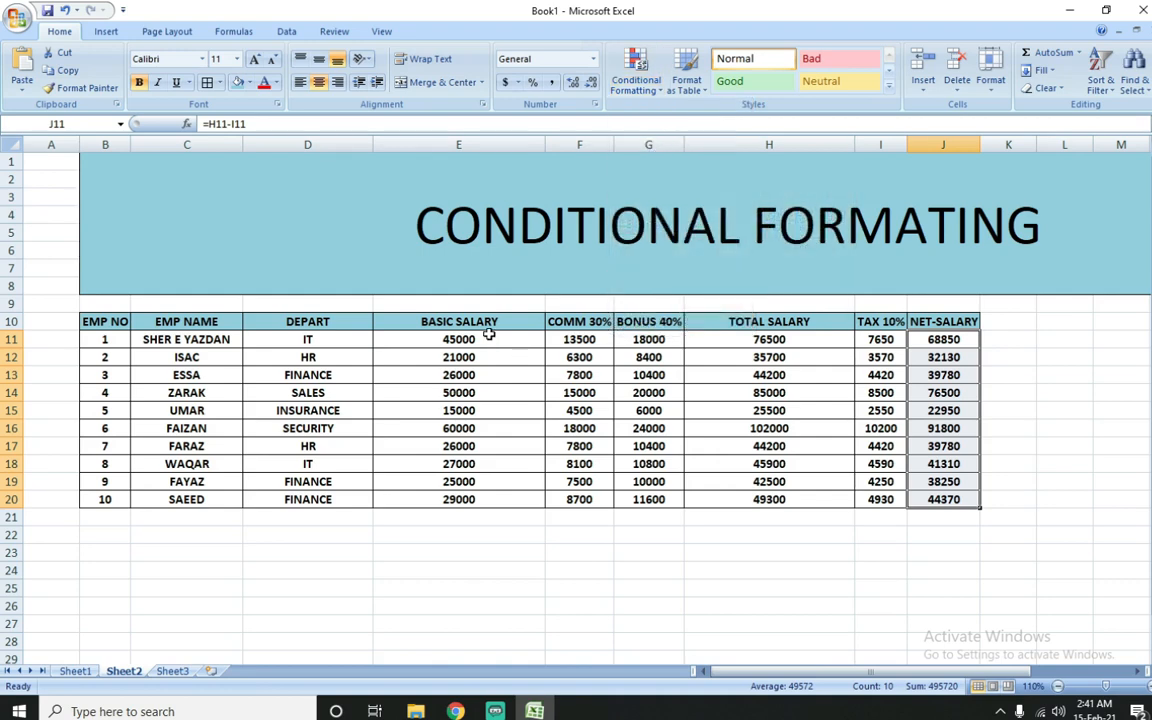
Step: Apply the Blue Data Bar to the basic salaries in E11:E20 and compare the bars in E16 and E19
{"action": "left_click_drag", "start_coordinate": [488, 336], "coordinate": [481, 492]}
{"action": "left_click", "coordinate": [634, 78]}
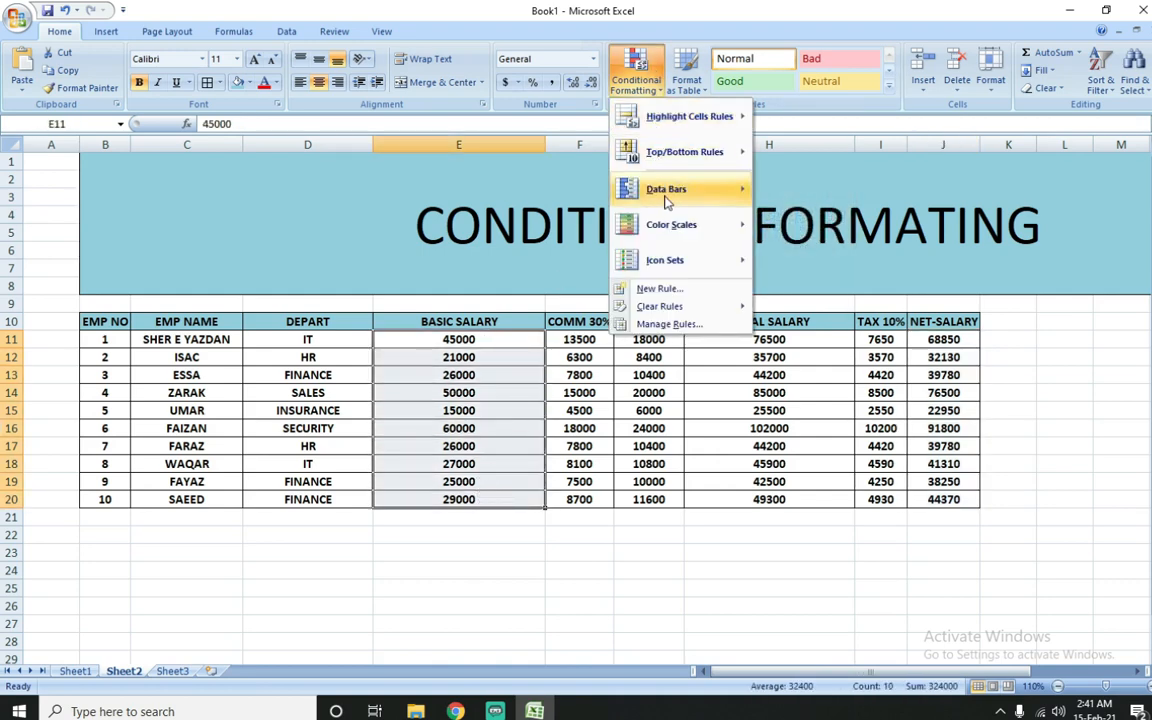
{"action": "mouse_move", "coordinate": [673, 204]}
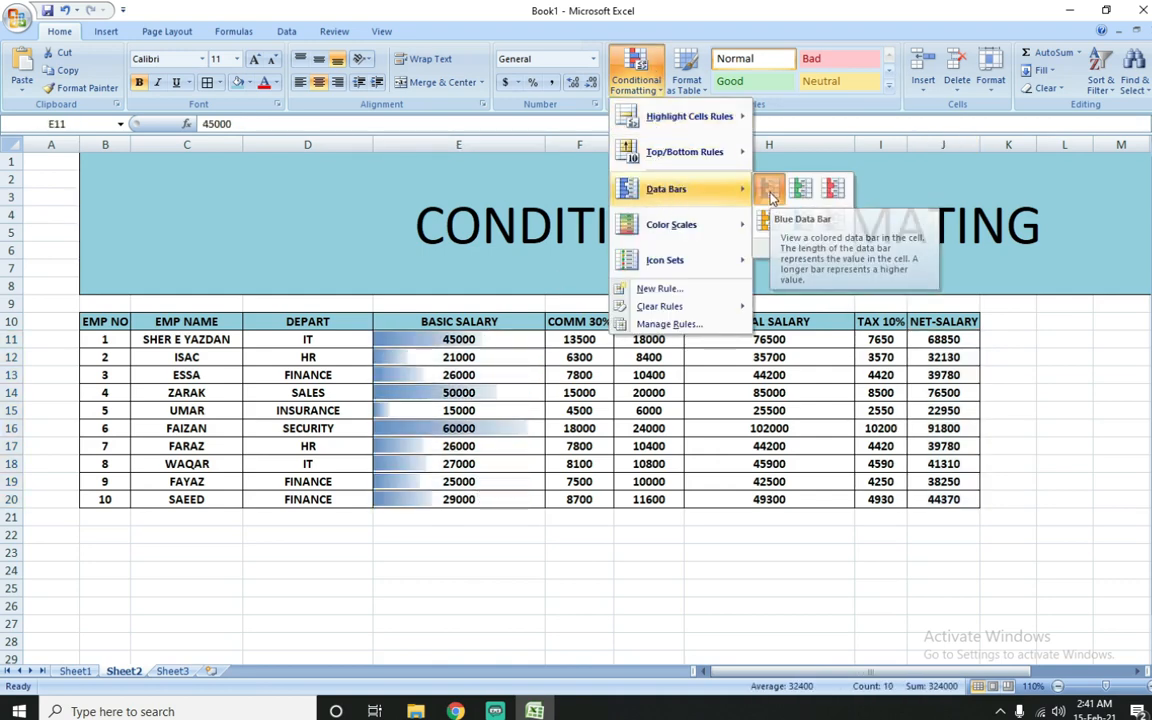
{"action": "left_click", "coordinate": [769, 192]}
{"action": "left_click", "coordinate": [459, 430]}
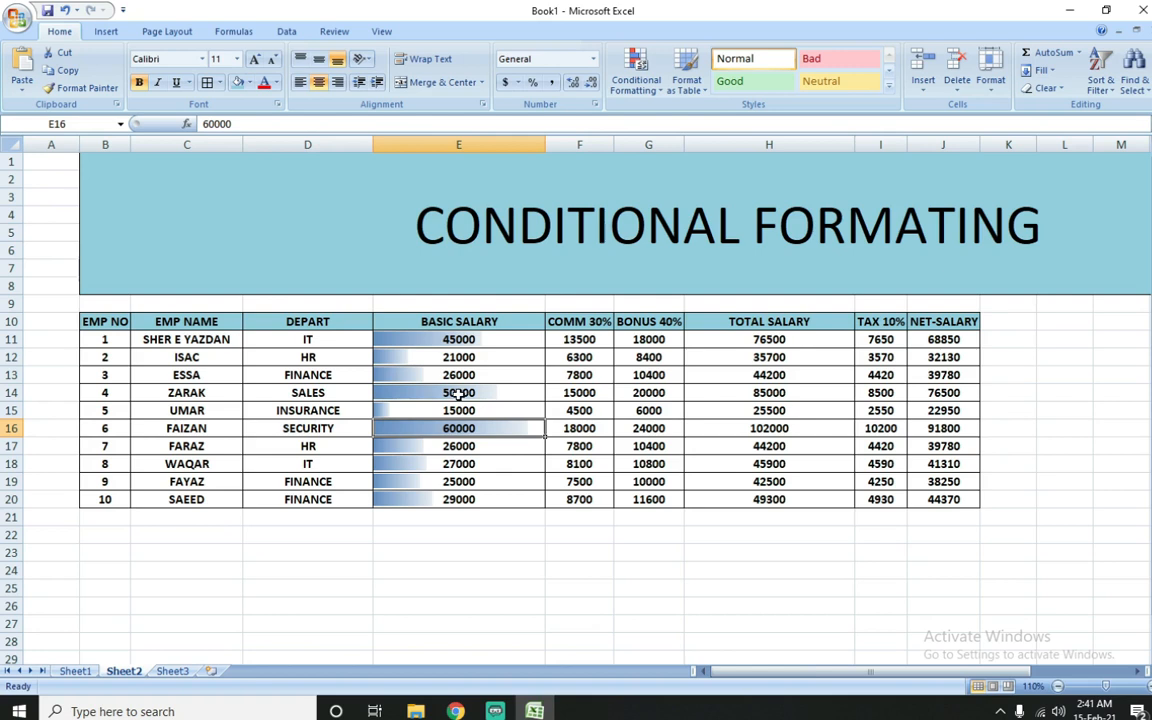
{"action": "left_click", "coordinate": [447, 481]}
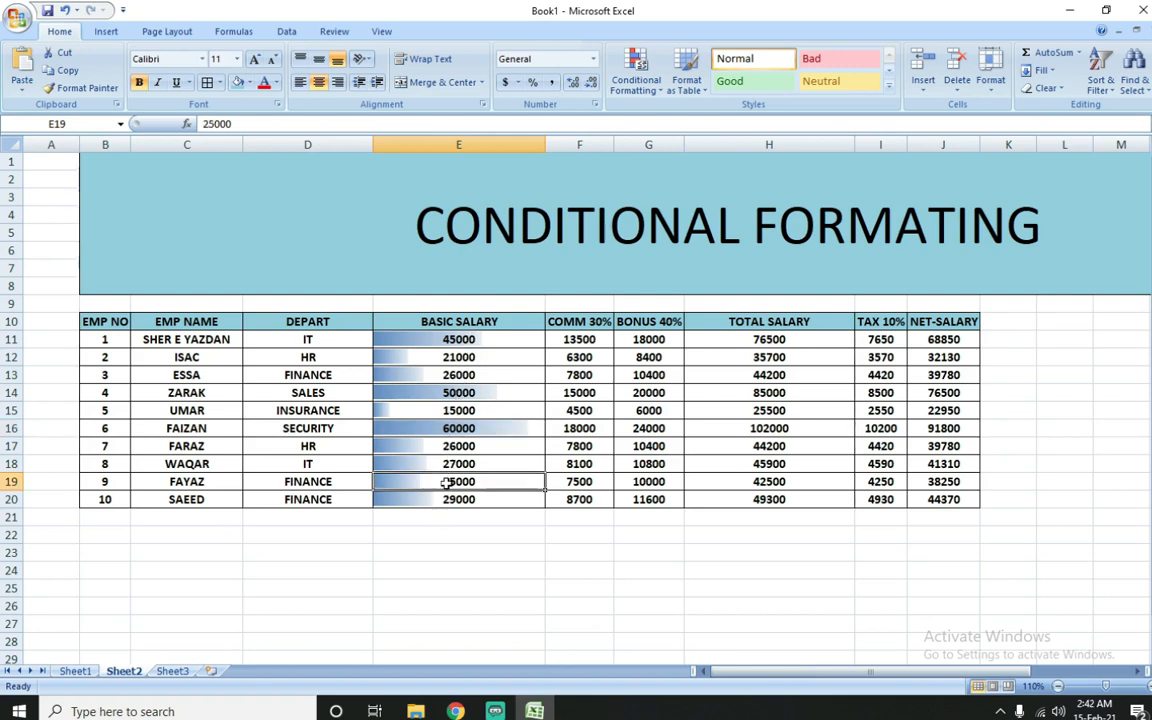
Step: Change employee 9's basic salary in E19 to 80000
{"action": "type", "text": "80000"}
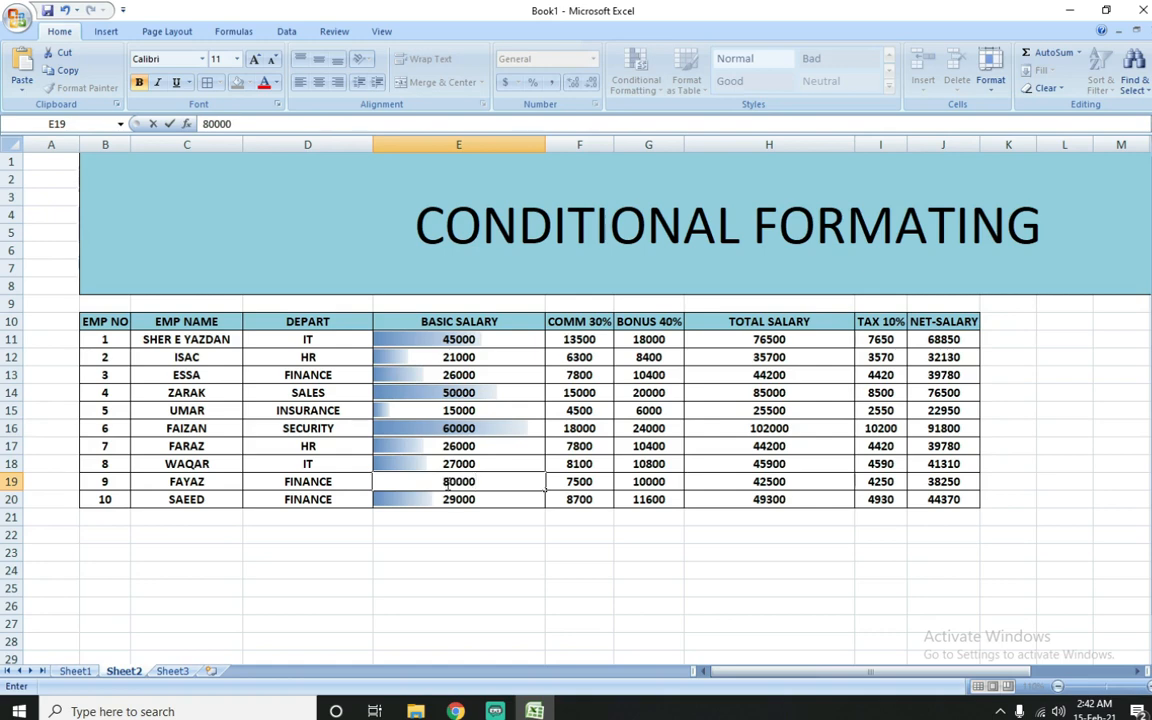
{"action": "key", "text": "Return"}
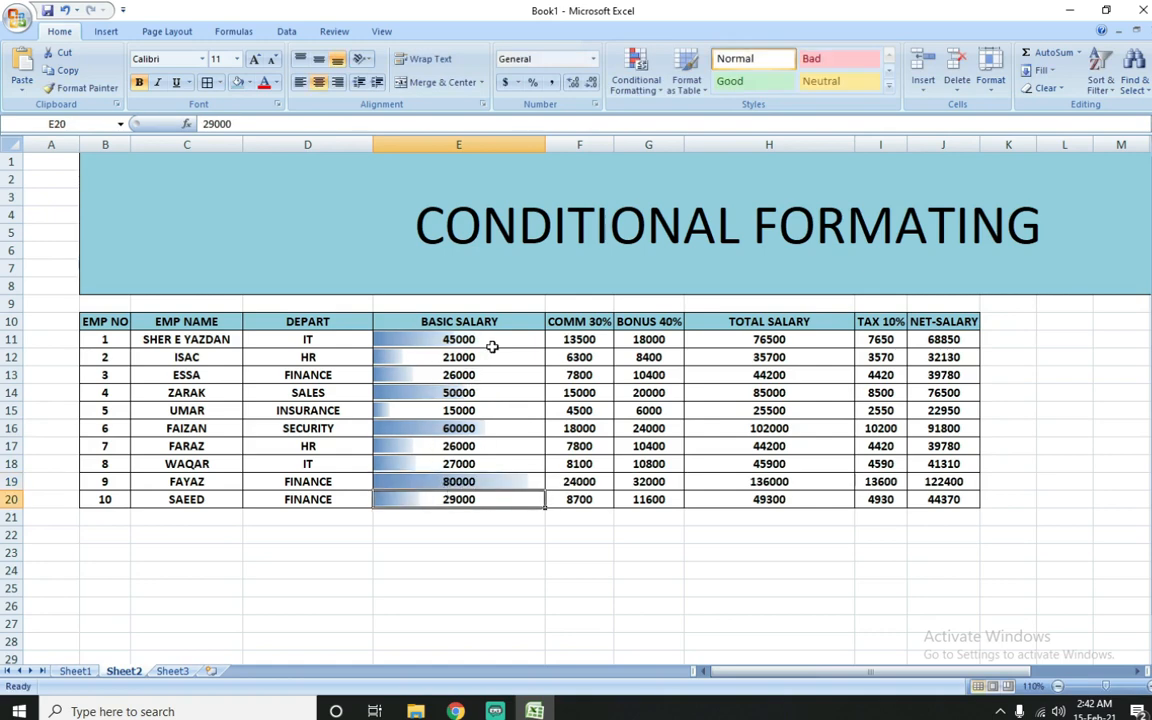
Step: View the custom rule settings for Data Bars on the basic salaries in E11:E20, leaving the existing rule as it is
{"action": "left_click_drag", "start_coordinate": [491, 340], "coordinate": [491, 499]}
{"action": "left_click", "coordinate": [636, 76]}
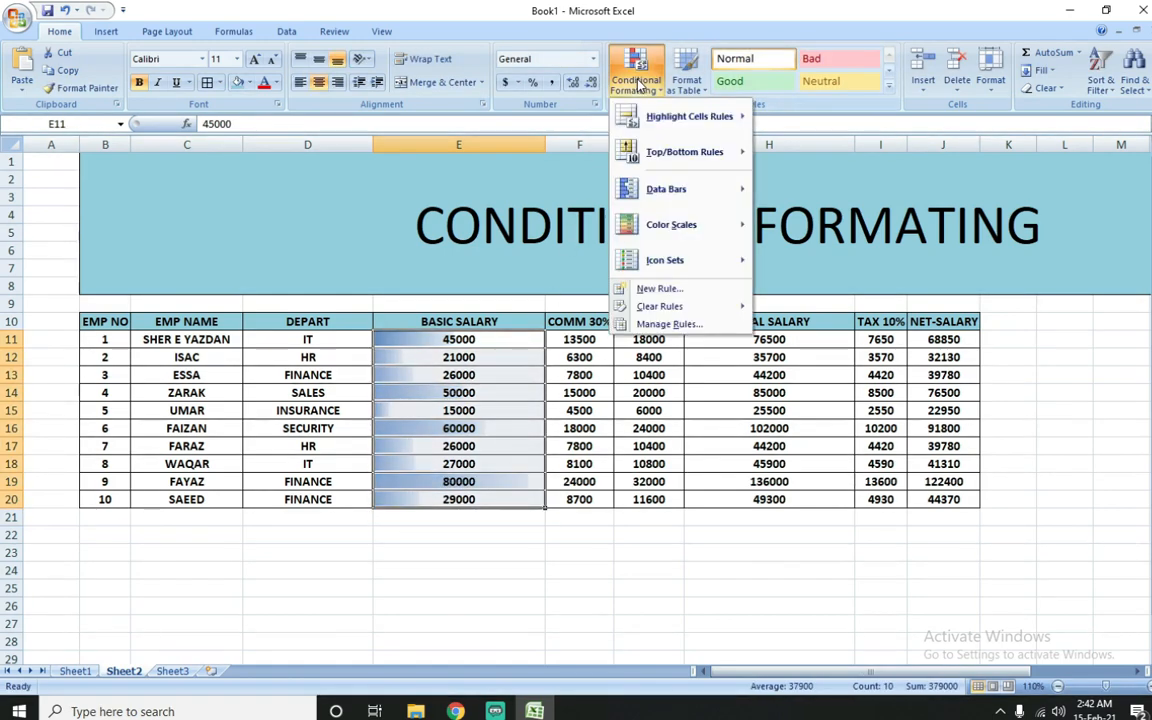
{"action": "mouse_move", "coordinate": [676, 193]}
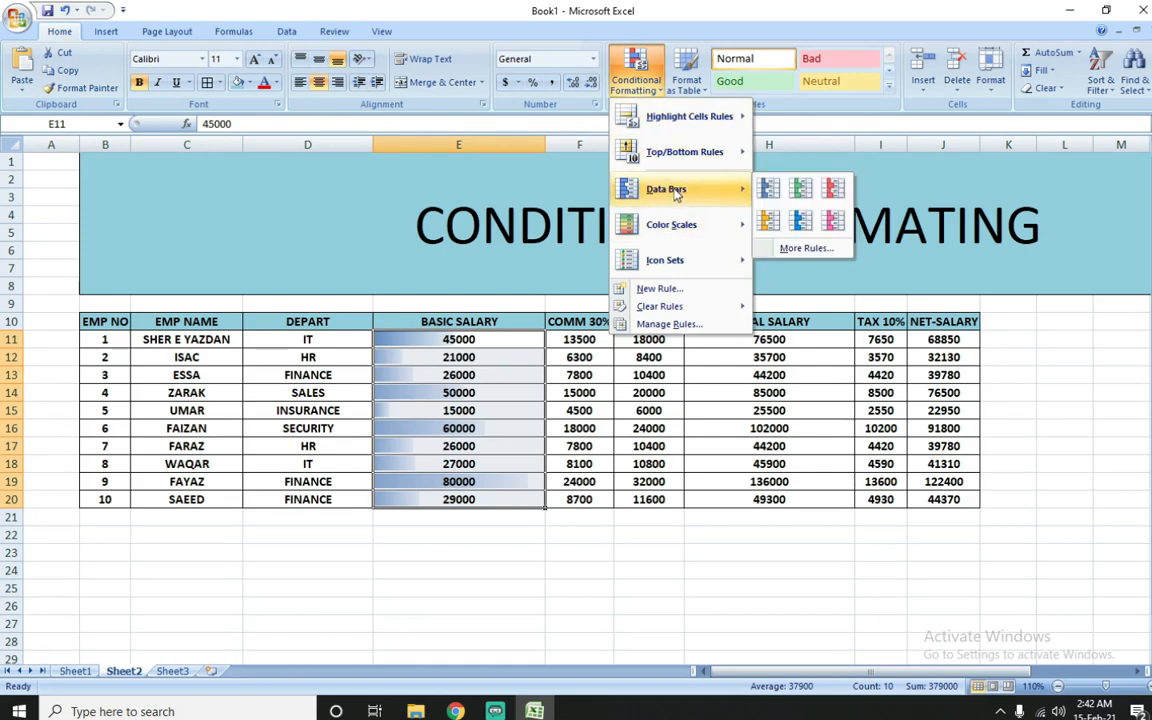
{"action": "left_click", "coordinate": [805, 248]}
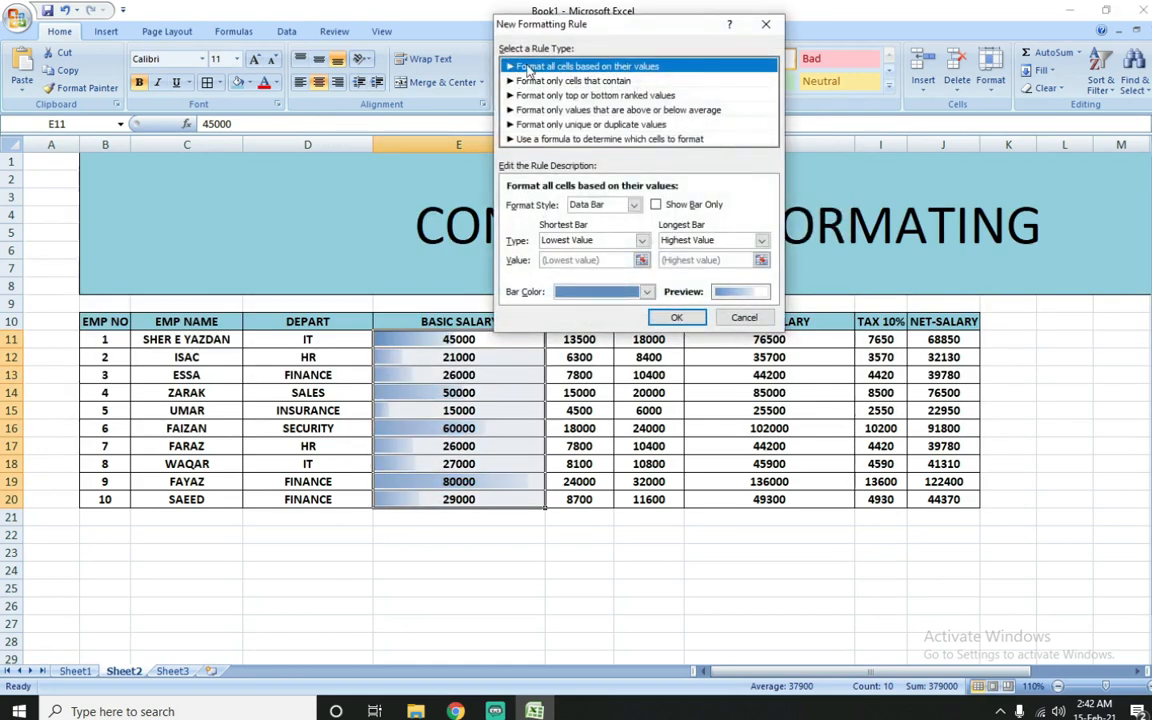
{"action": "left_click", "coordinate": [744, 318]}
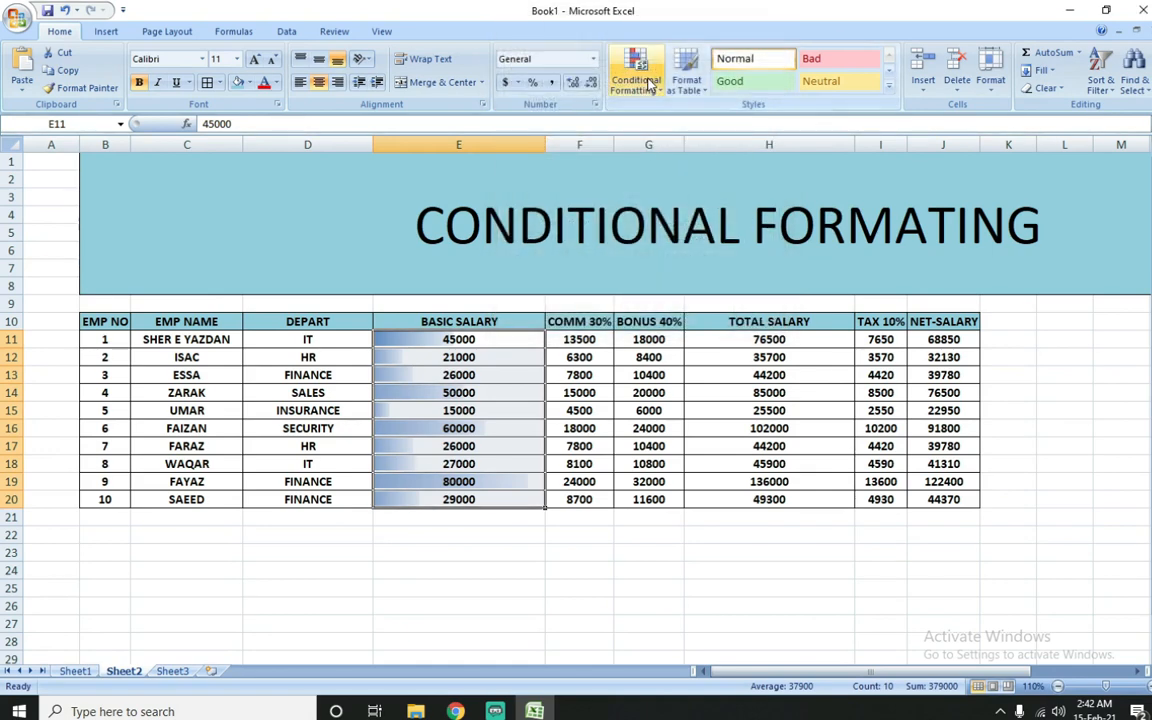
Step: Add the Blue - Yellow - Red Color Scale to the basic salaries in E11:E20, on top of the data bars
{"action": "left_click", "coordinate": [648, 84]}
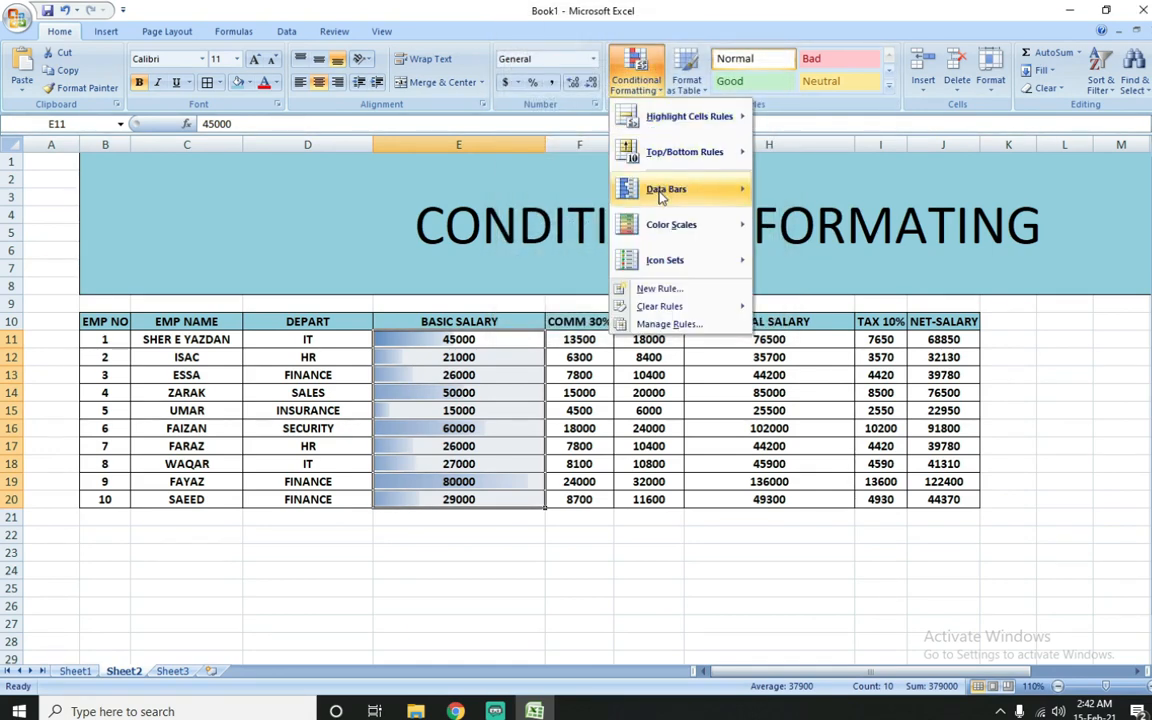
{"action": "mouse_move", "coordinate": [660, 197]}
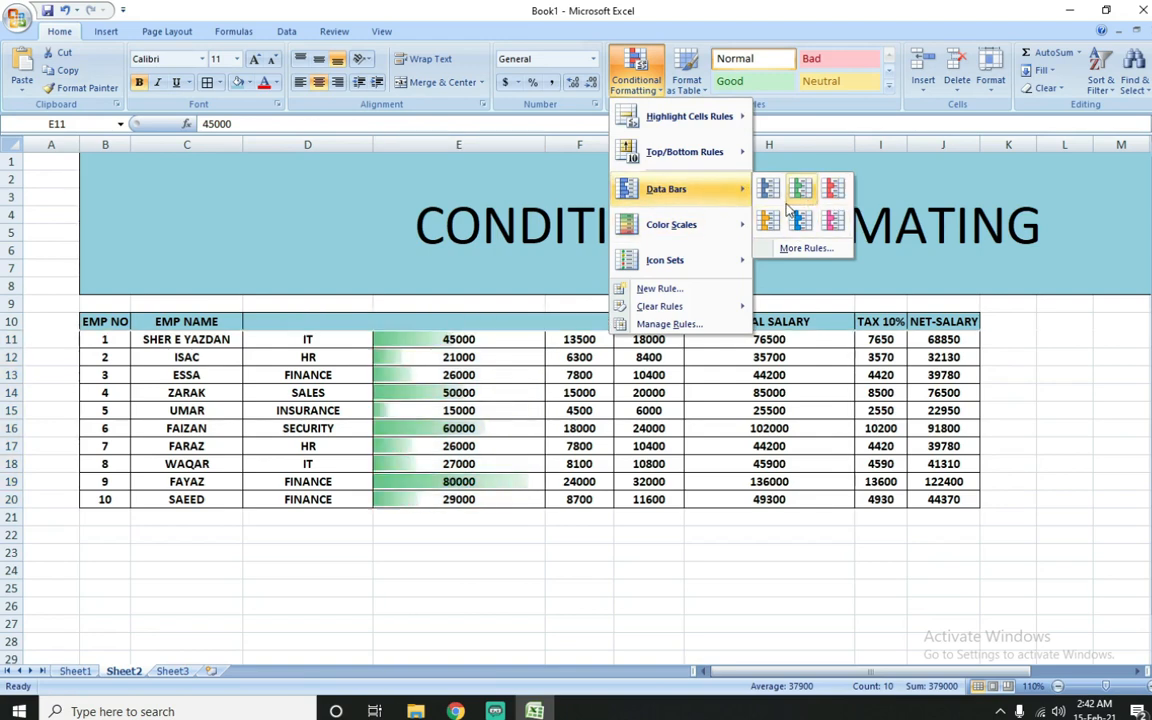
{"action": "mouse_move", "coordinate": [727, 240]}
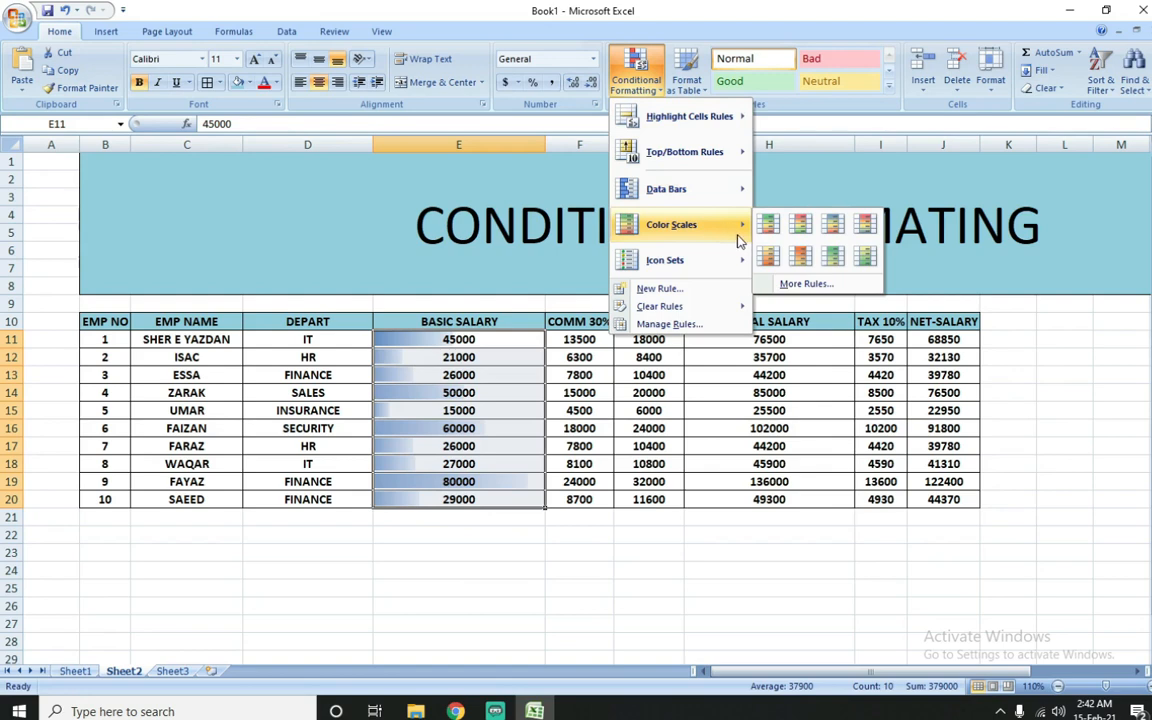
{"action": "left_click", "coordinate": [833, 230]}
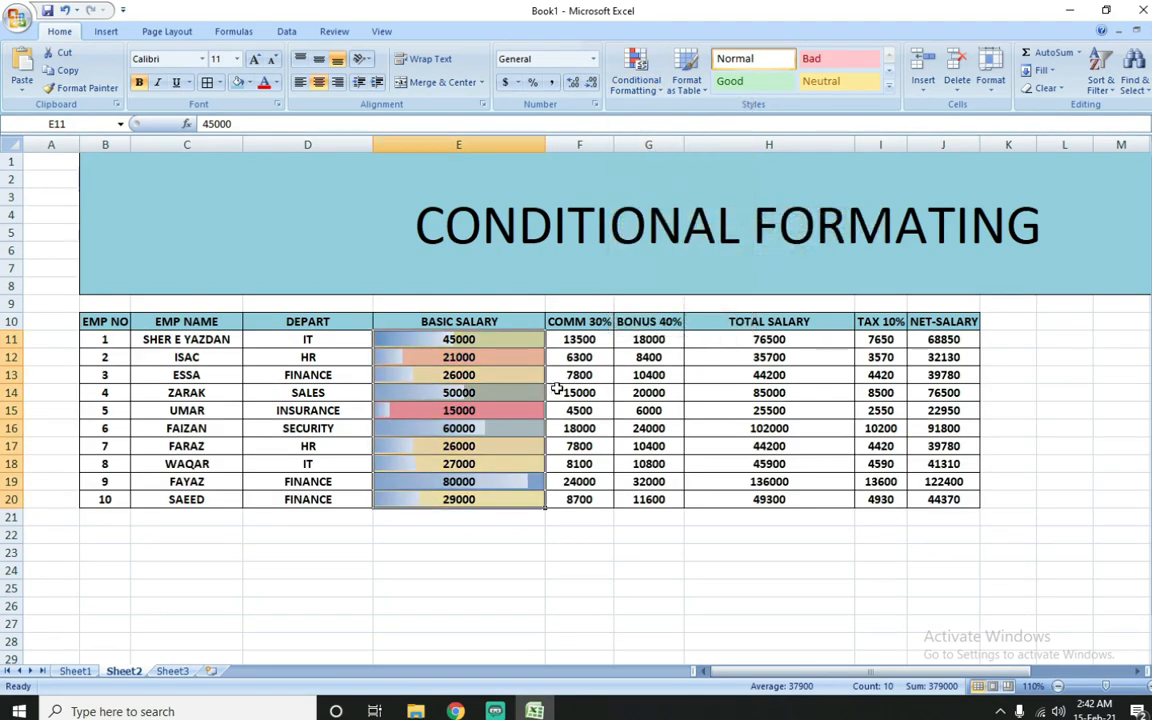
Step: Clear the data bar and color scale rules from the basic salaries in E11:E20
{"action": "left_click", "coordinate": [636, 82]}
{"action": "mouse_move", "coordinate": [660, 306]}
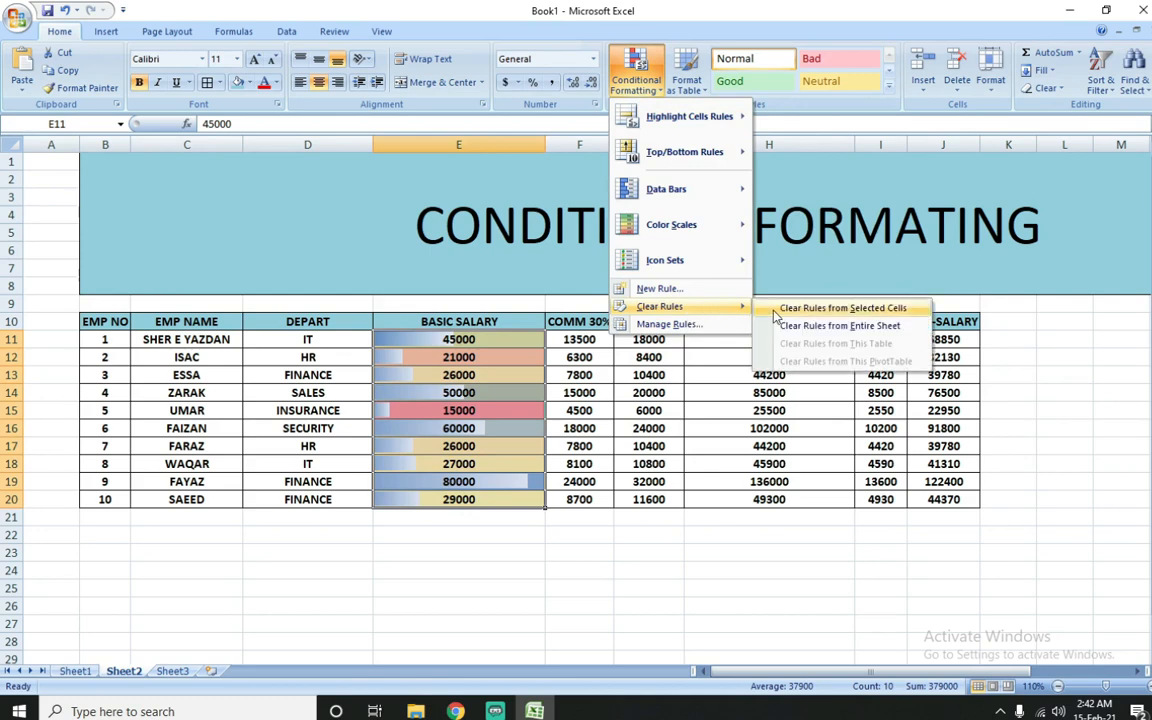
{"action": "left_click", "coordinate": [810, 307]}
Step: Apply the Red - Yellow - Blue Color Scale to the basic salaries in E11:E20, with red marking the highest values
{"action": "left_click", "coordinate": [636, 78]}
{"action": "mouse_move", "coordinate": [743, 217]}
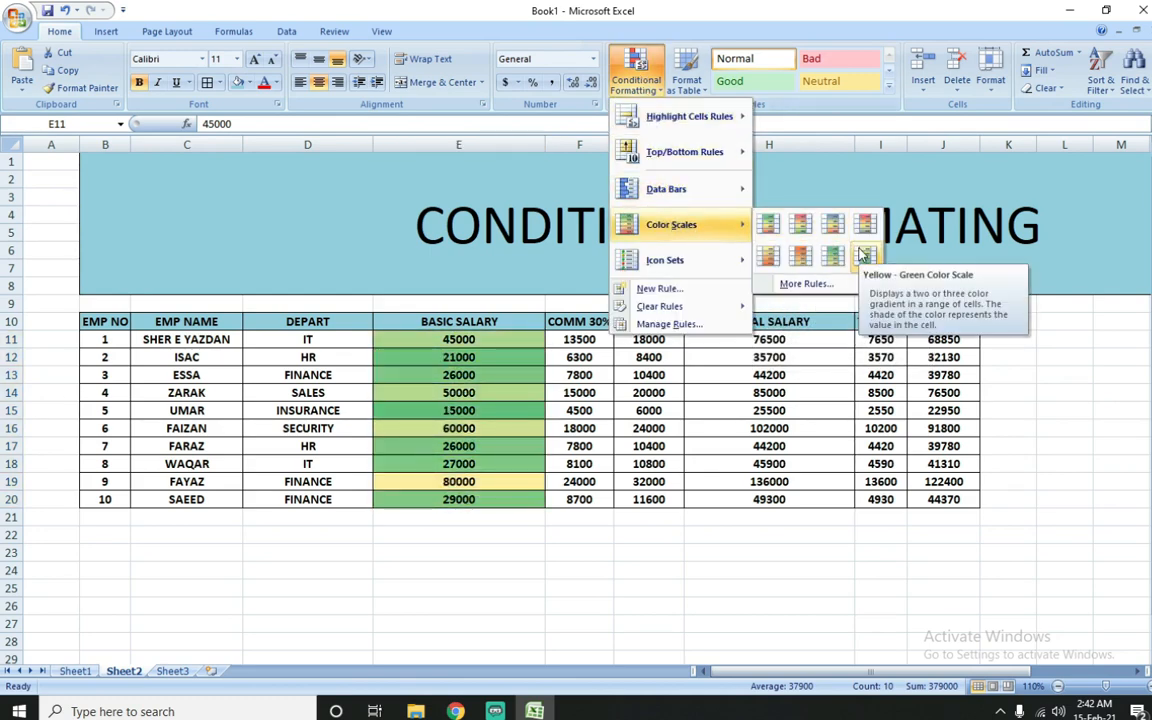
{"action": "left_click", "coordinate": [866, 224]}
Step: Compare the color scale shades of the low, middle and high basic salaries across E11:E20
{"action": "left_click", "coordinate": [459, 357]}
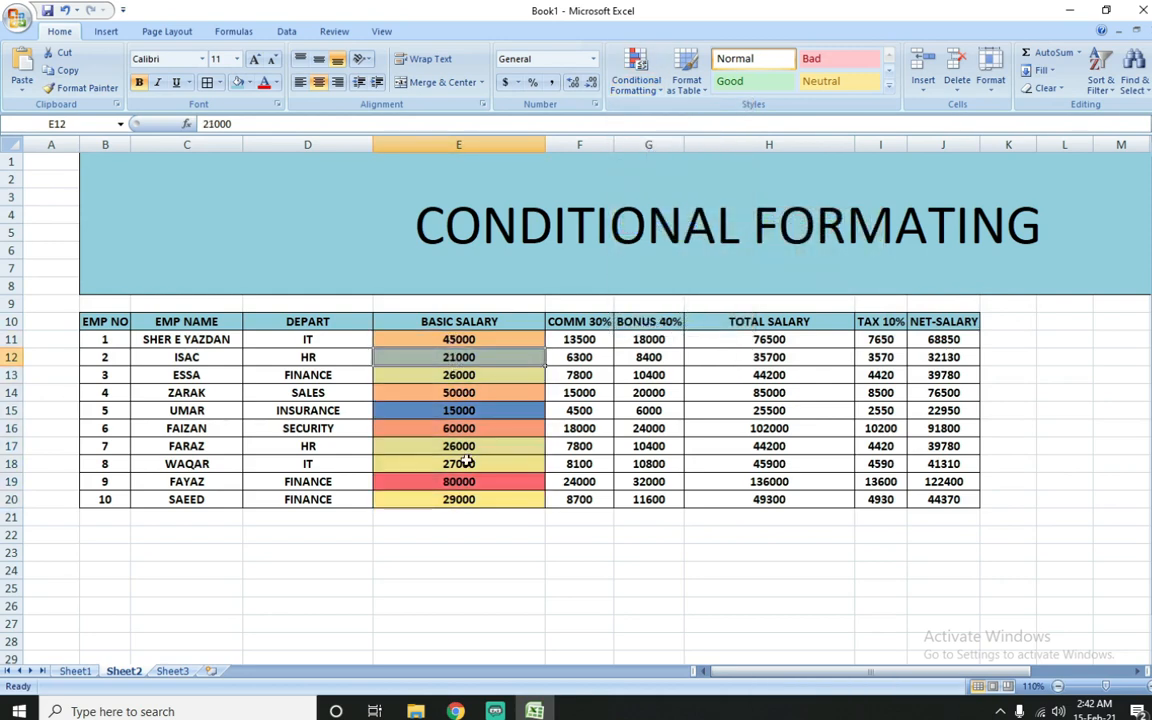
{"action": "left_click", "coordinate": [472, 411]}
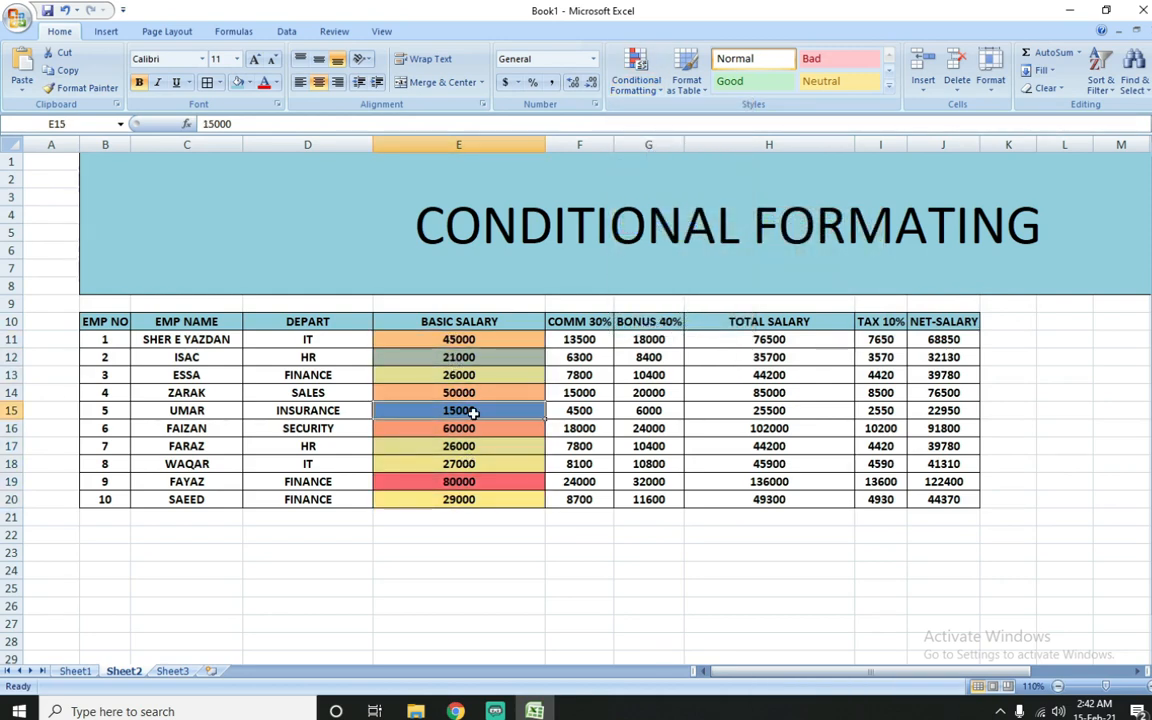
{"action": "left_click", "coordinate": [458, 446]}
{"action": "left_click", "coordinate": [460, 464]}
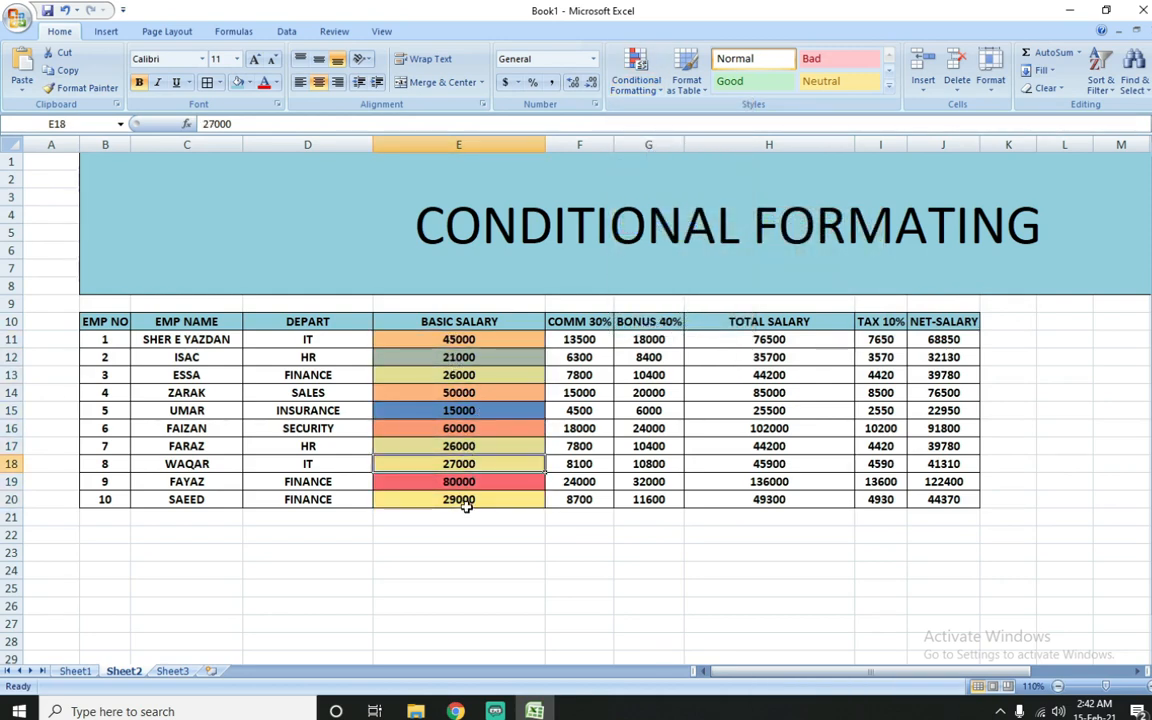
{"action": "left_click", "coordinate": [465, 511]}
{"action": "left_click", "coordinate": [463, 504]}
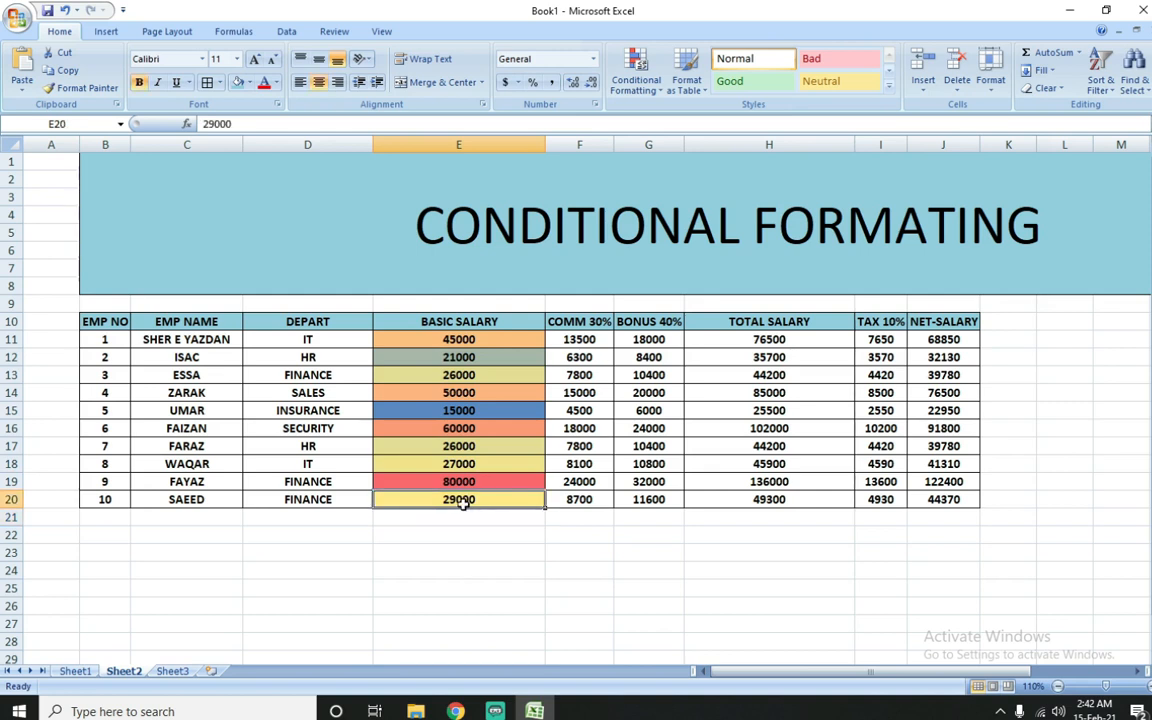
{"action": "left_click", "coordinate": [474, 377]}
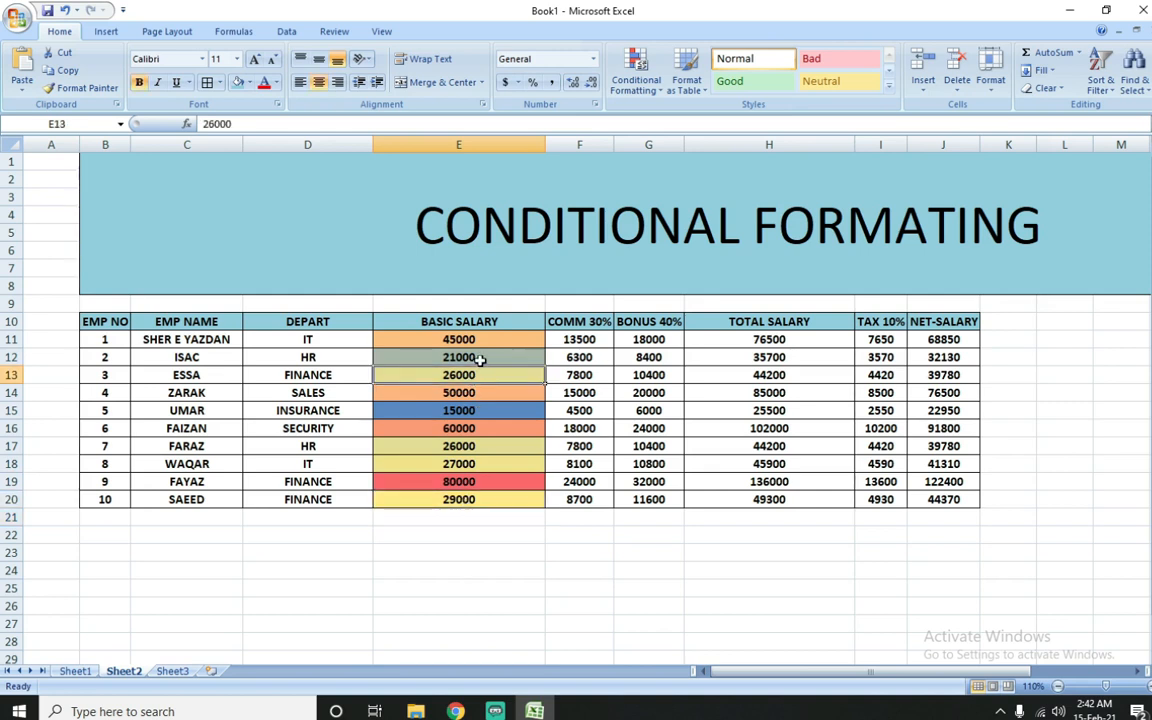
{"action": "left_click", "coordinate": [481, 358]}
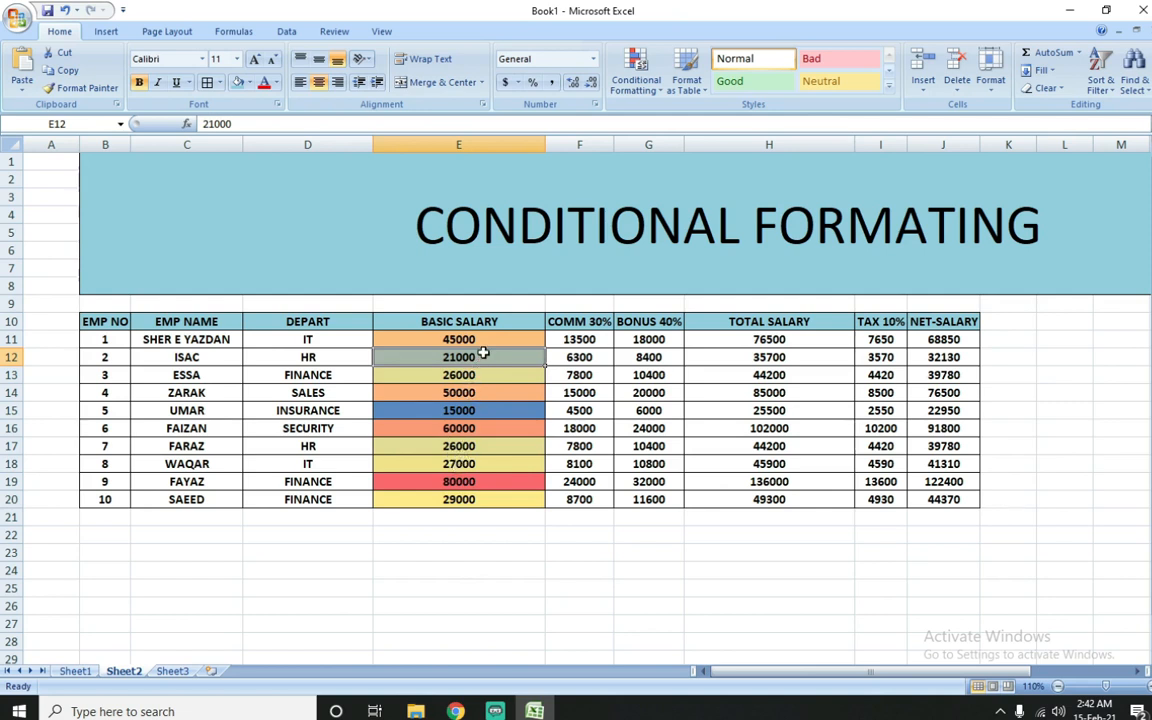
{"action": "left_click", "coordinate": [474, 340]}
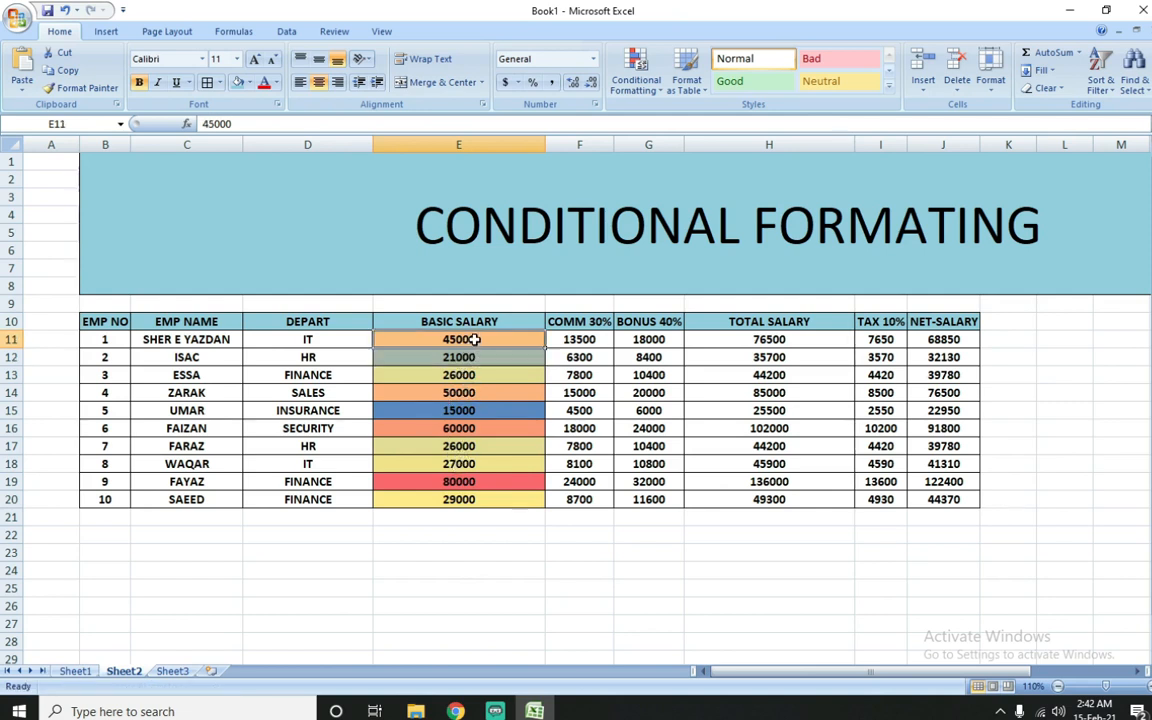
{"action": "left_click", "coordinate": [466, 393]}
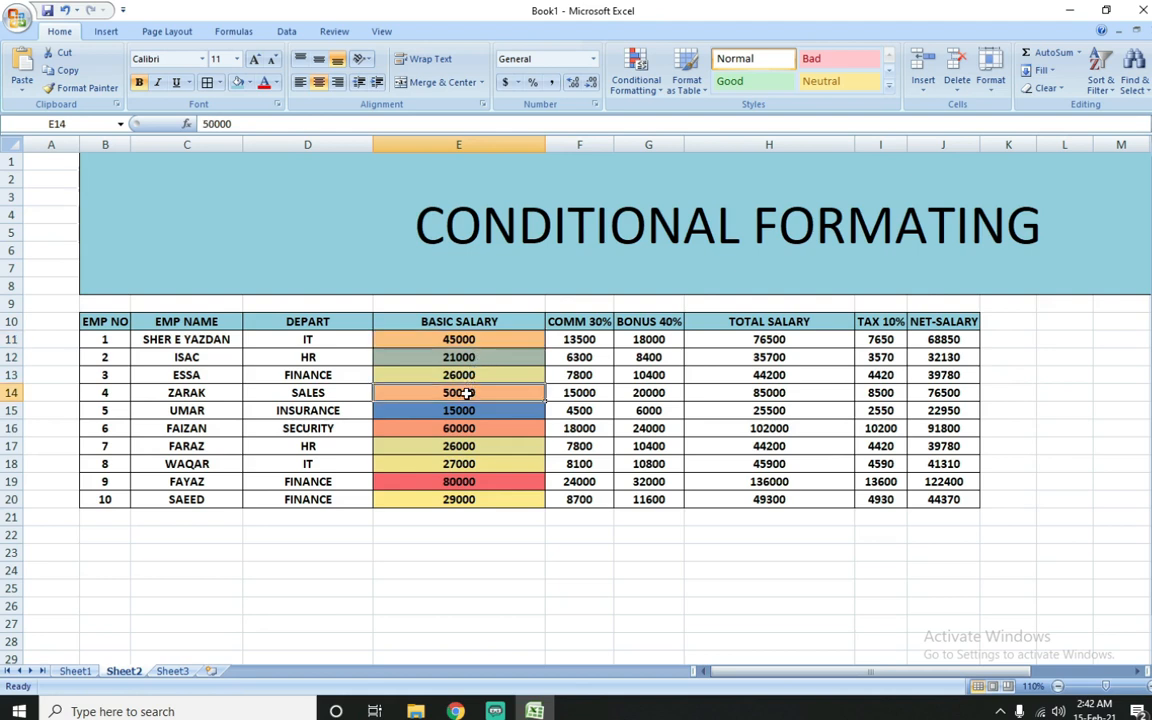
{"action": "left_click", "coordinate": [457, 429]}
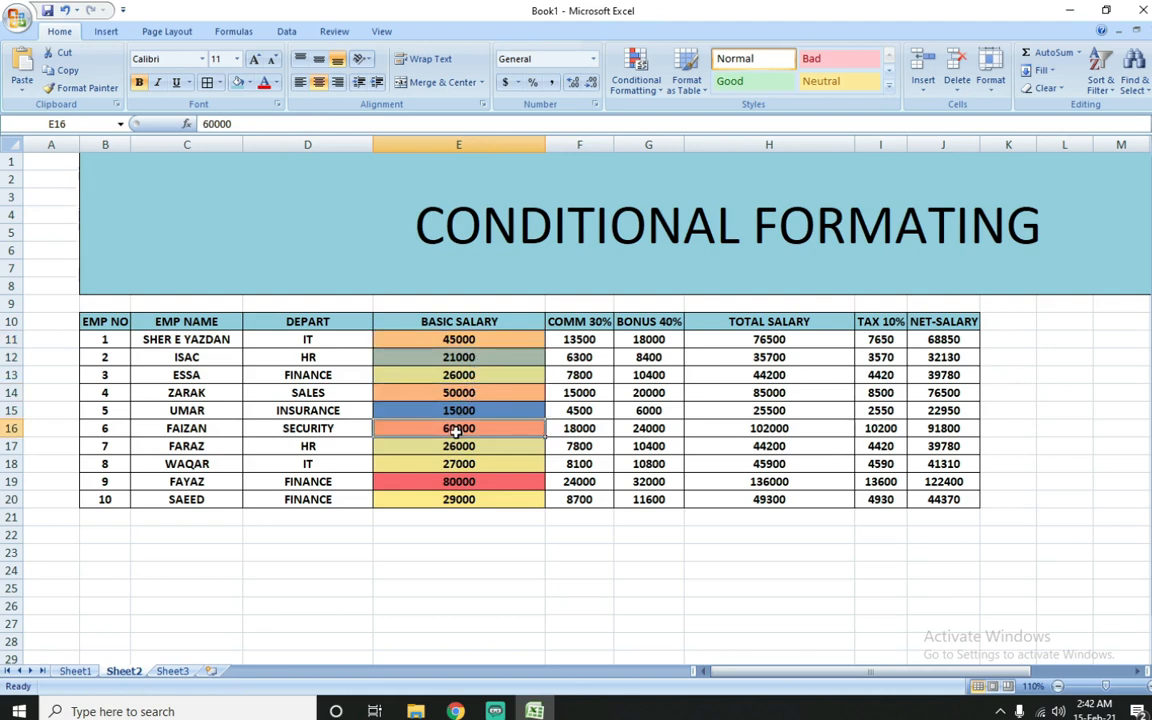
{"action": "left_click", "coordinate": [442, 484]}
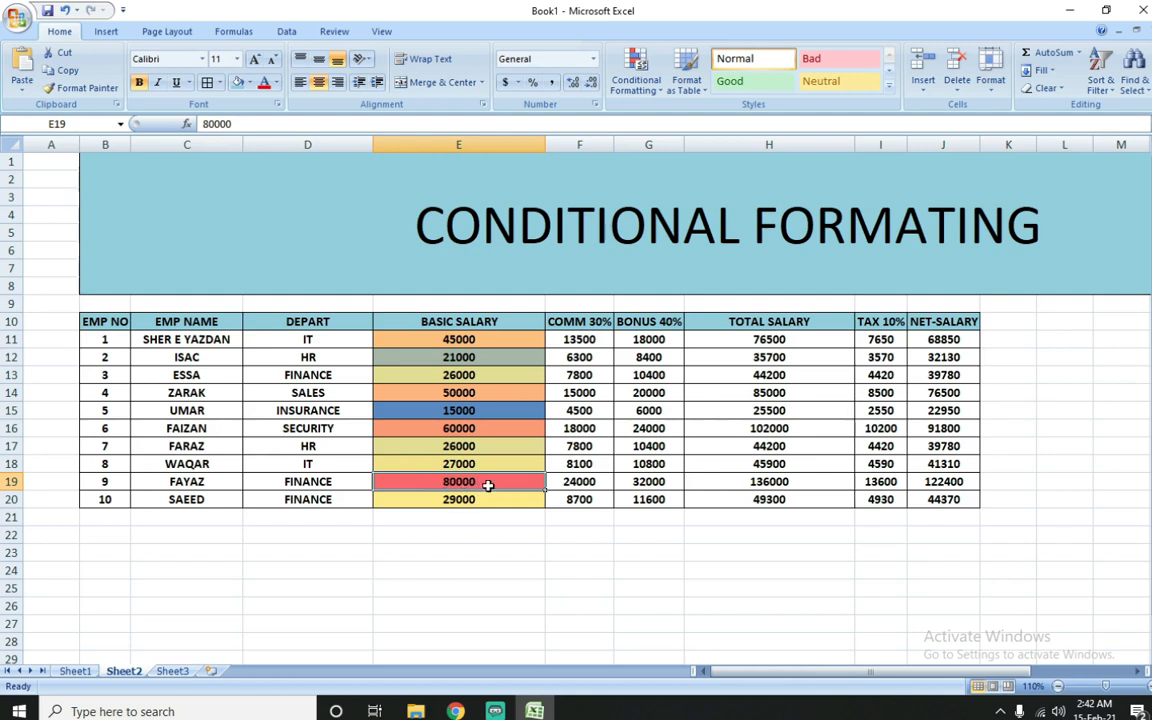
Step: Clear the color scale rule from the basic salaries in E11:E20
{"action": "left_click_drag", "start_coordinate": [440, 340], "coordinate": [470, 499]}
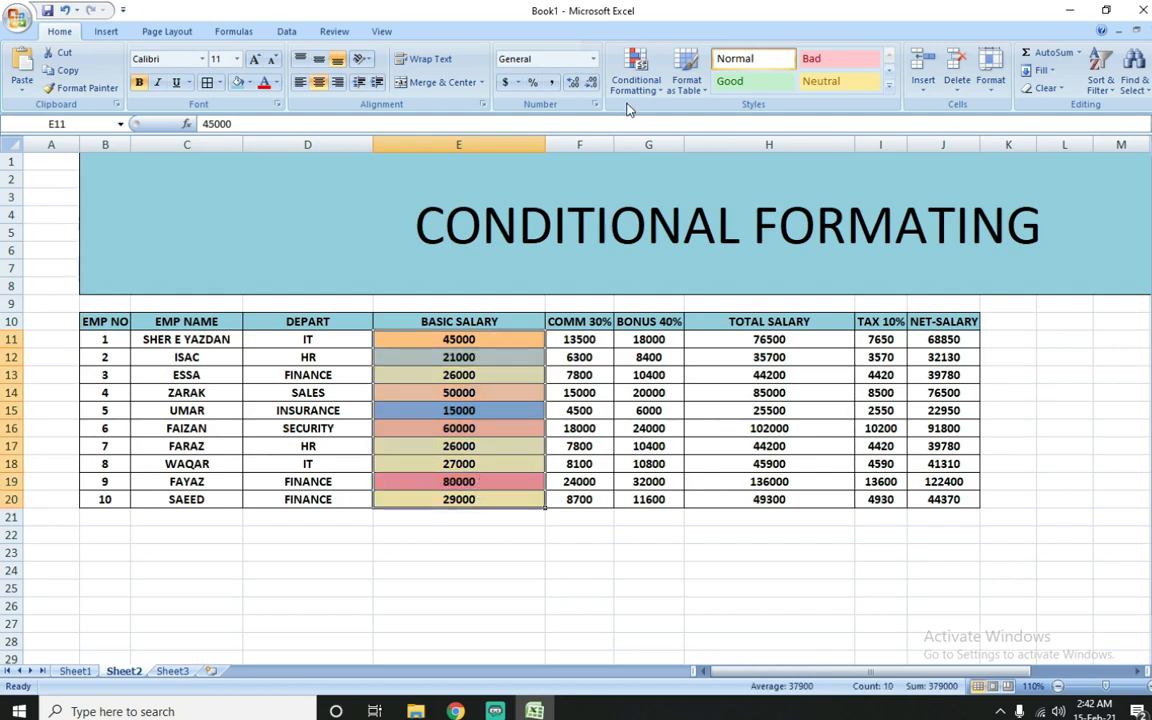
{"action": "left_click", "coordinate": [634, 82]}
{"action": "mouse_move", "coordinate": [680, 306]}
{"action": "left_click", "coordinate": [842, 308]}
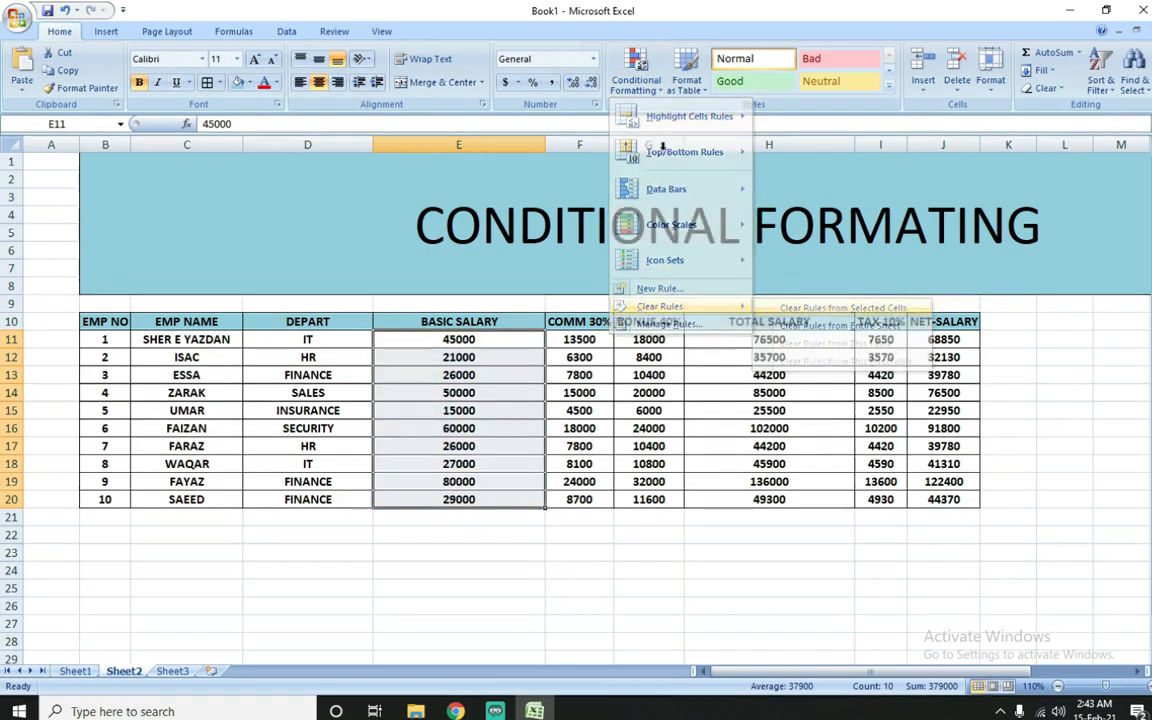
Step: Apply the icon set of three colored arrows (green, yellow, red) to the basic salaries in E11:E20
{"action": "left_click", "coordinate": [636, 80]}
{"action": "mouse_move", "coordinate": [665, 268]}
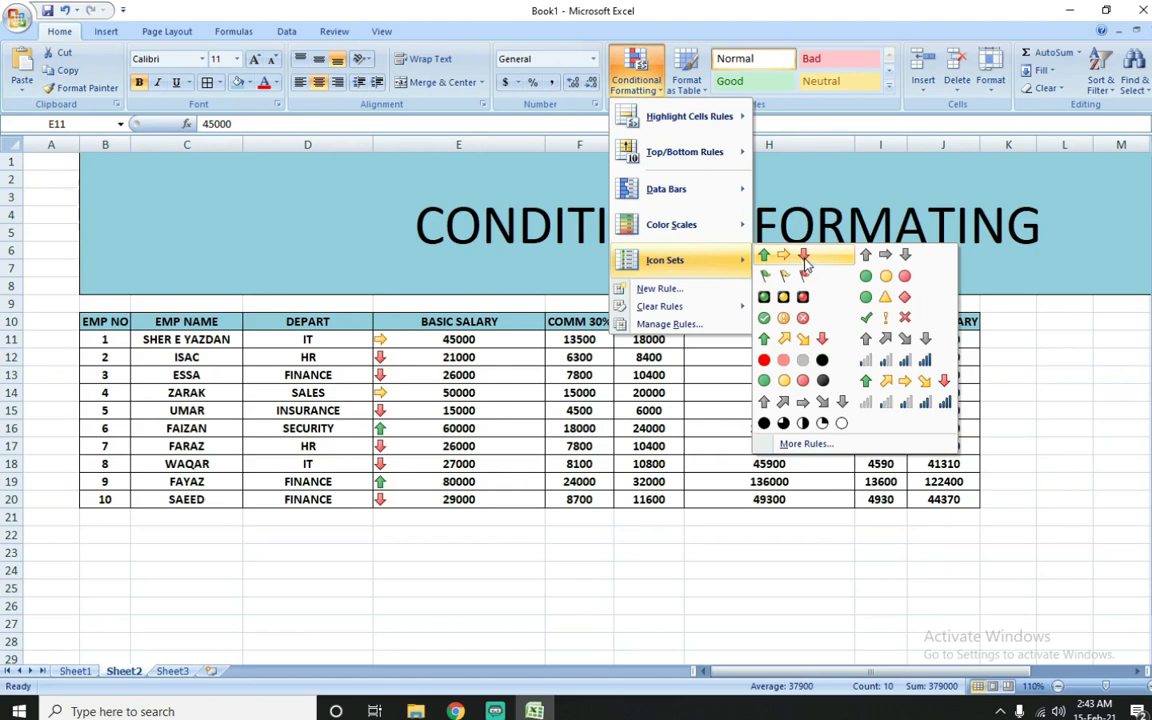
{"action": "left_click", "coordinate": [804, 263]}
Step: Examine which arrow icons mark the low and high basic salaries in E12:E20
{"action": "left_click", "coordinate": [434, 410]}
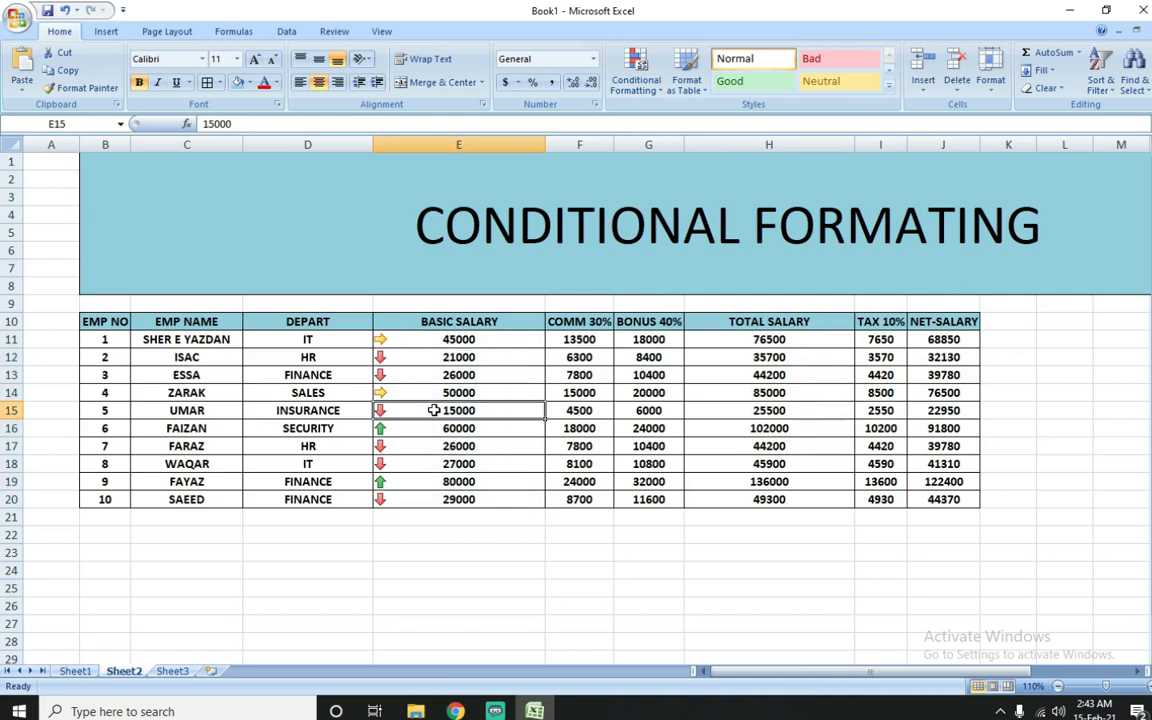
{"action": "left_click", "coordinate": [440, 375]}
{"action": "left_click", "coordinate": [440, 357]}
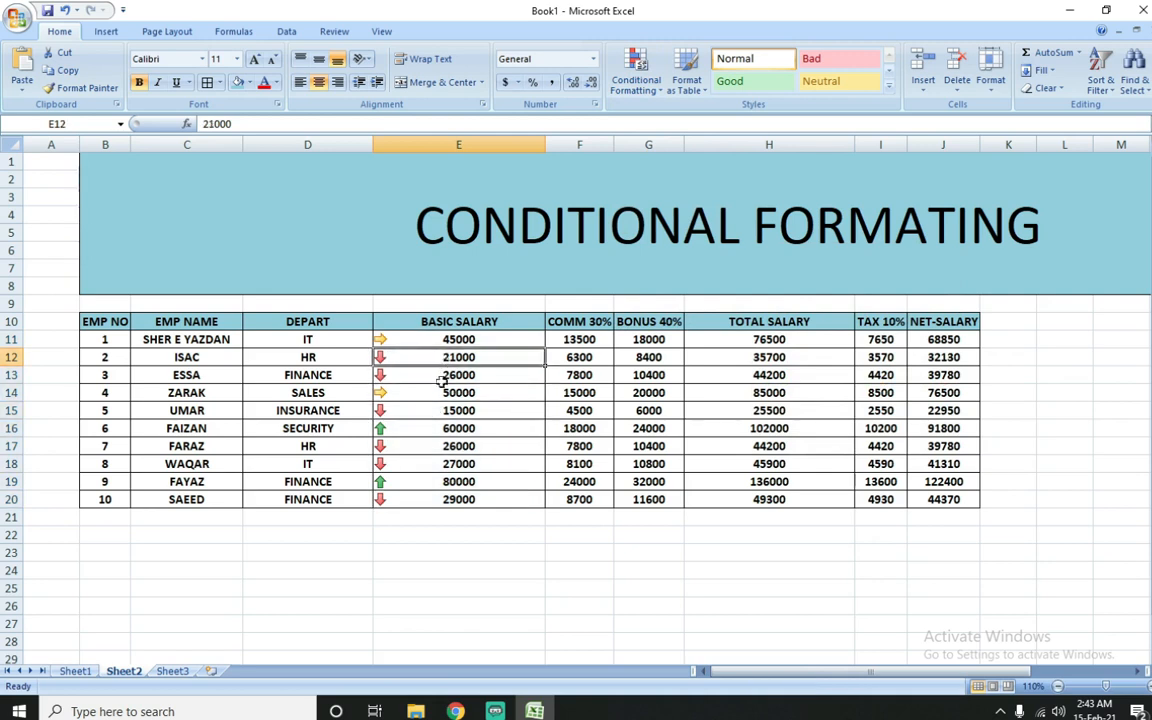
{"action": "left_click", "coordinate": [436, 463]}
{"action": "left_click", "coordinate": [447, 446]}
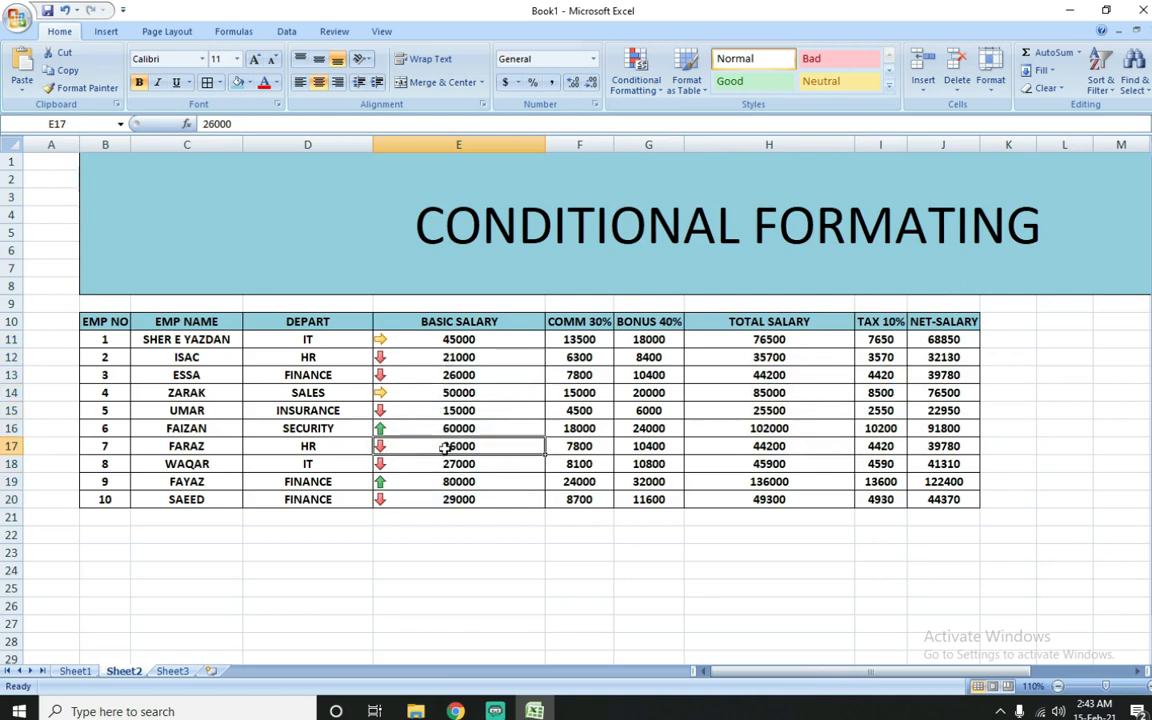
{"action": "left_click", "coordinate": [430, 501]}
{"action": "left_click", "coordinate": [424, 482]}
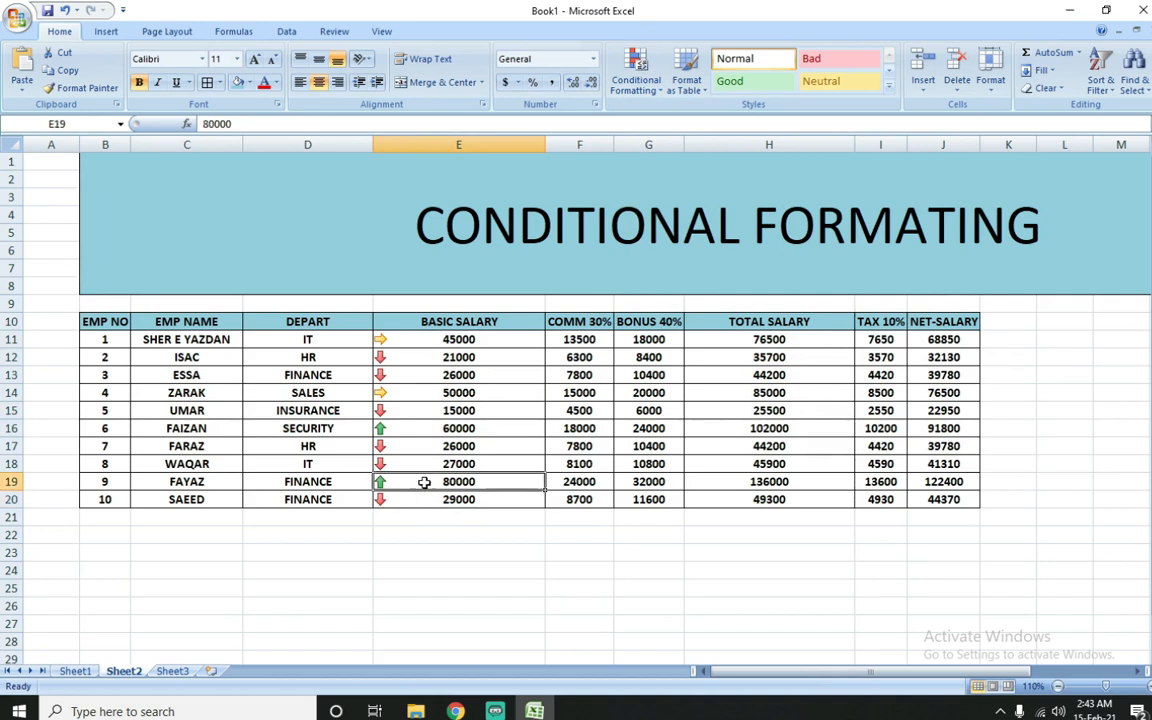
{"action": "left_click", "coordinate": [435, 428]}
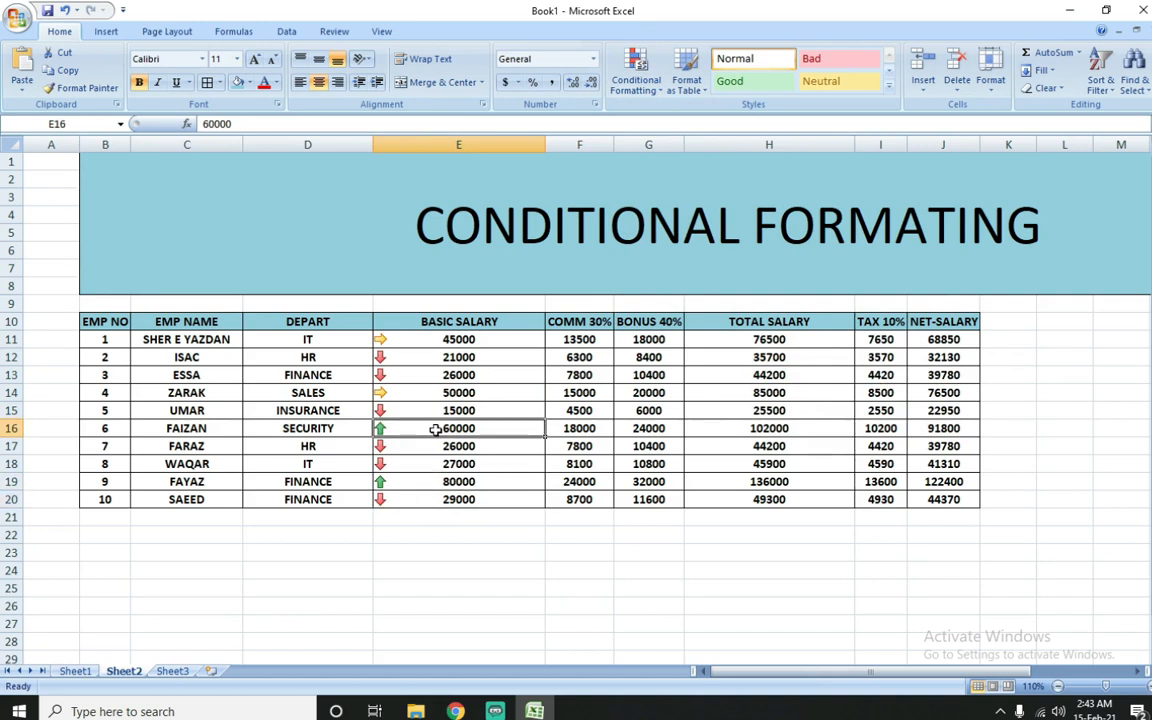
Step: Clear the arrow icon set rule from the basic salaries in E11:E20
{"action": "left_click_drag", "start_coordinate": [474, 339], "coordinate": [490, 500]}
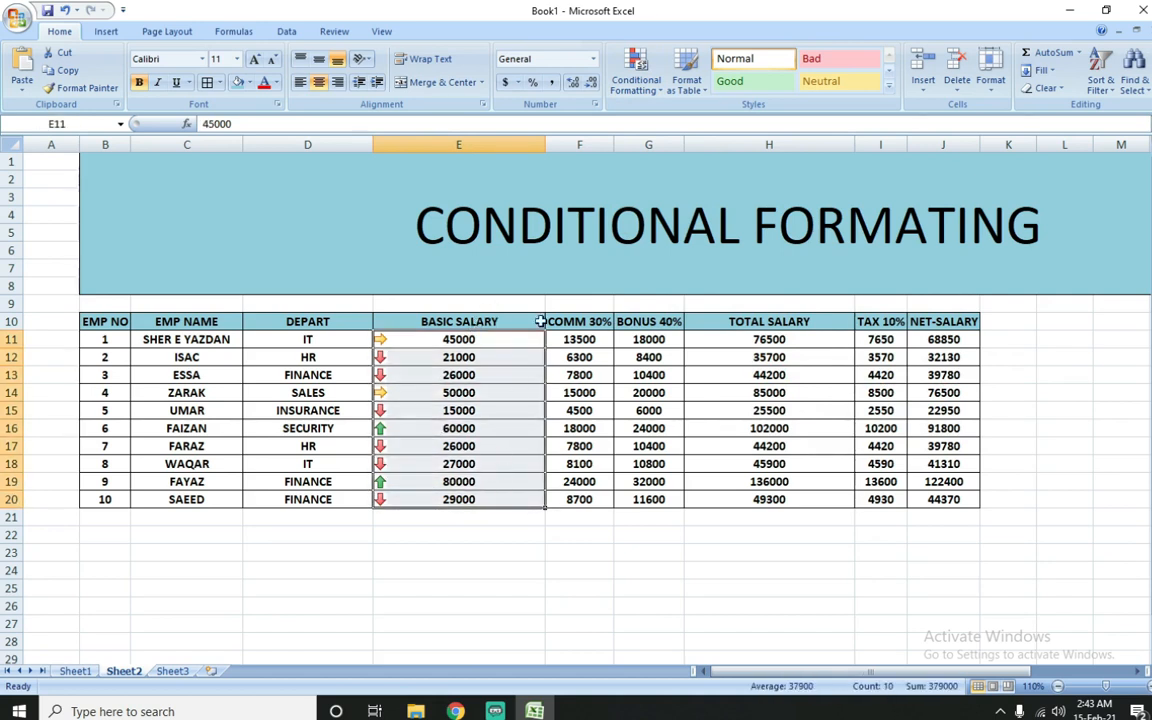
{"action": "left_click", "coordinate": [636, 72]}
{"action": "mouse_move", "coordinate": [690, 306]}
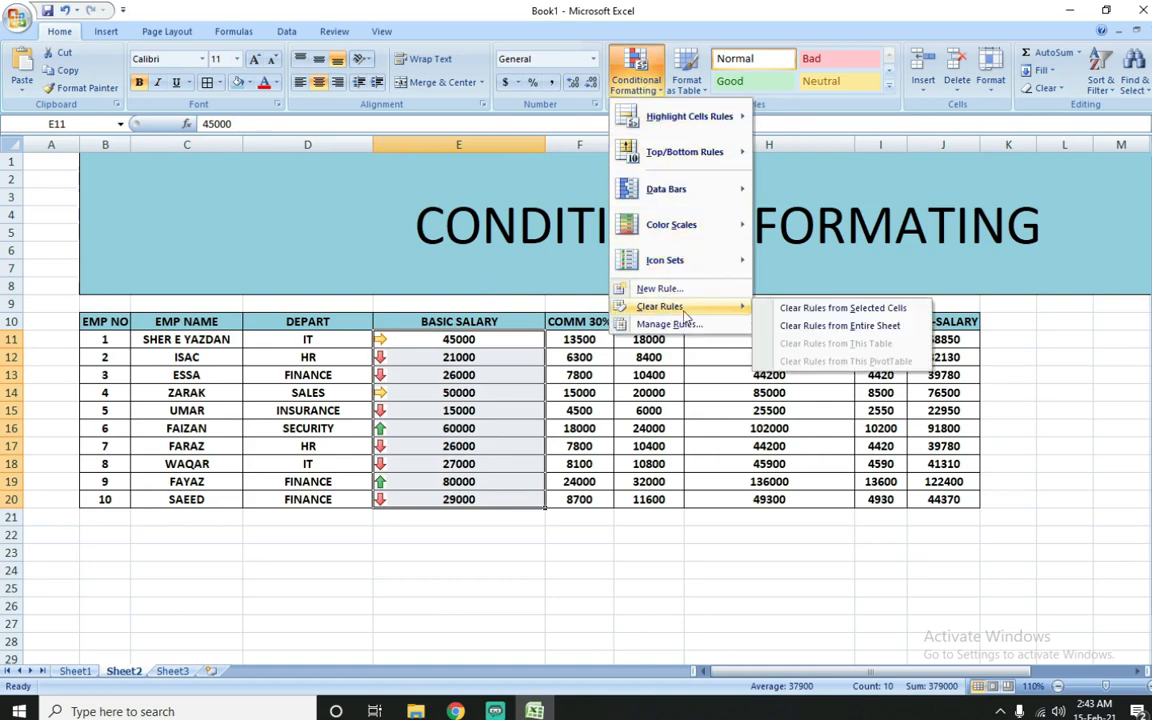
{"action": "left_click", "coordinate": [800, 308]}
Step: Apply the icon set of three black-rimmed traffic lights to the basic salaries in E11:E20 and check the icons in E11 and E16
{"action": "left_click", "coordinate": [636, 75]}
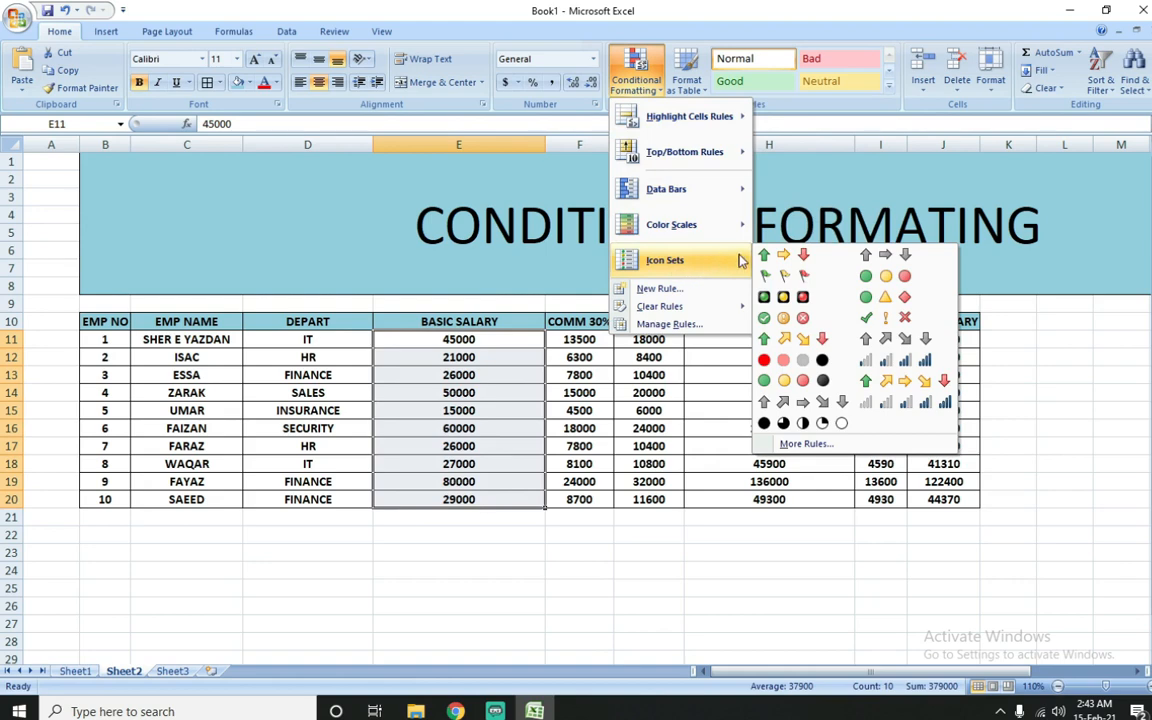
{"action": "left_click", "coordinate": [782, 296]}
{"action": "left_click", "coordinate": [427, 340]}
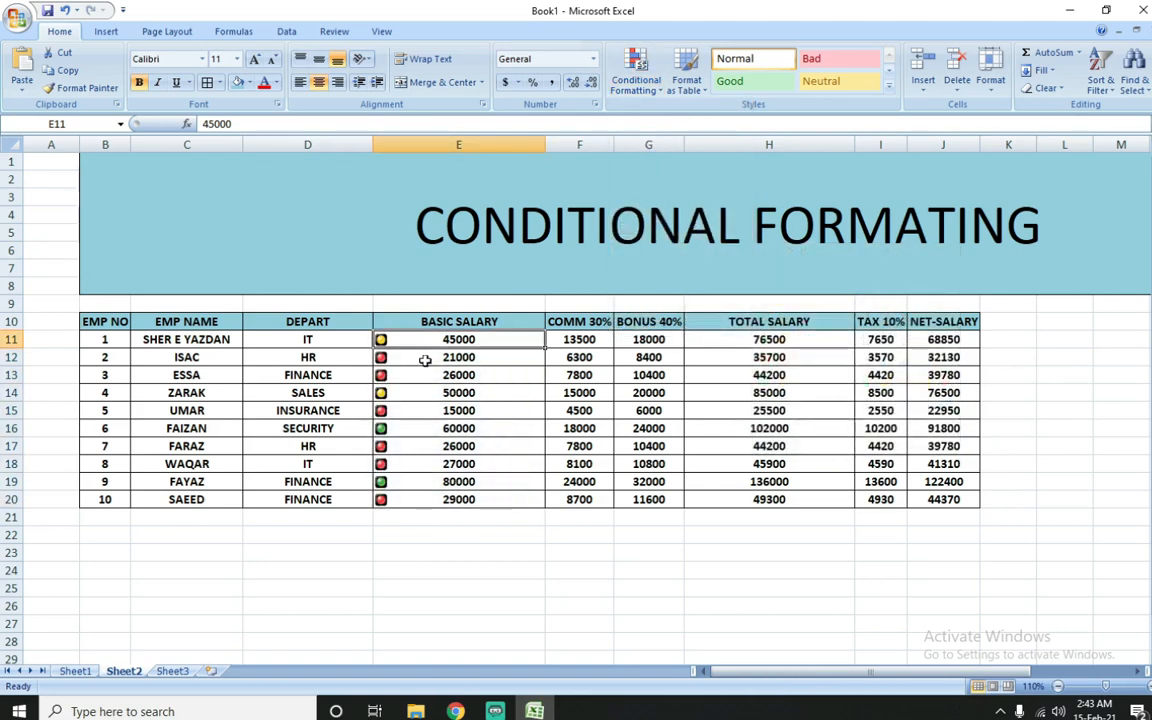
{"action": "left_click", "coordinate": [408, 432]}
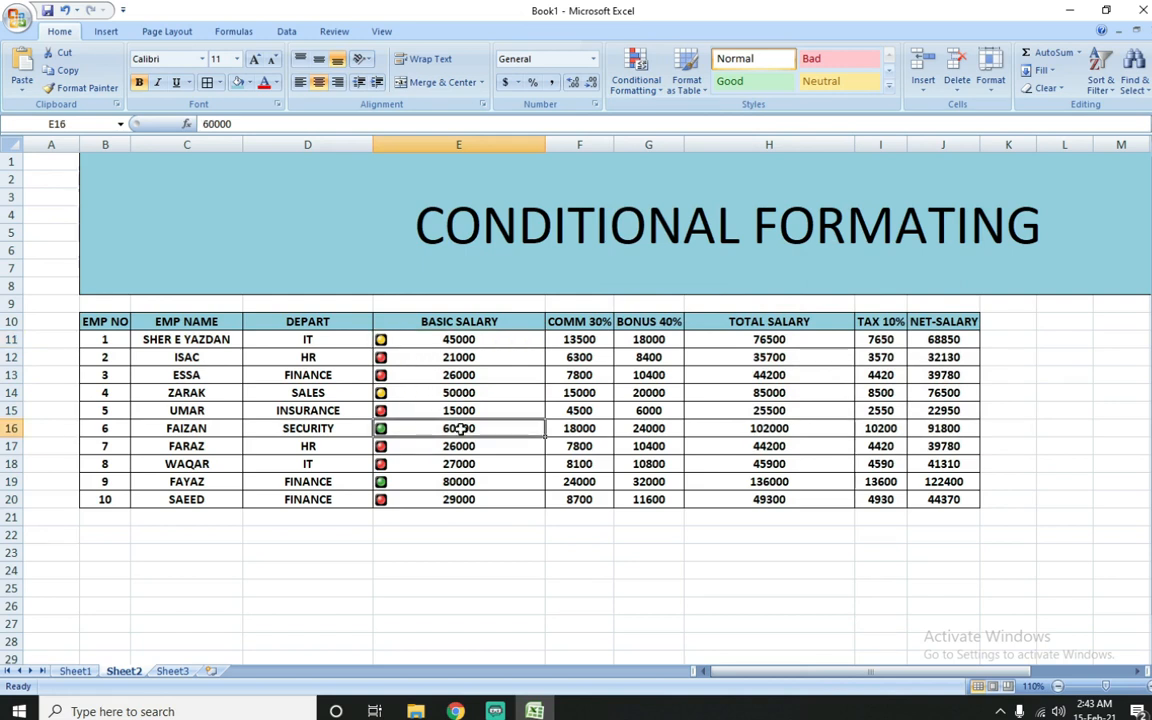
Step: Check the traffic light icons beside the basic salaries in E19, E18 and E13
{"action": "left_click", "coordinate": [472, 484]}
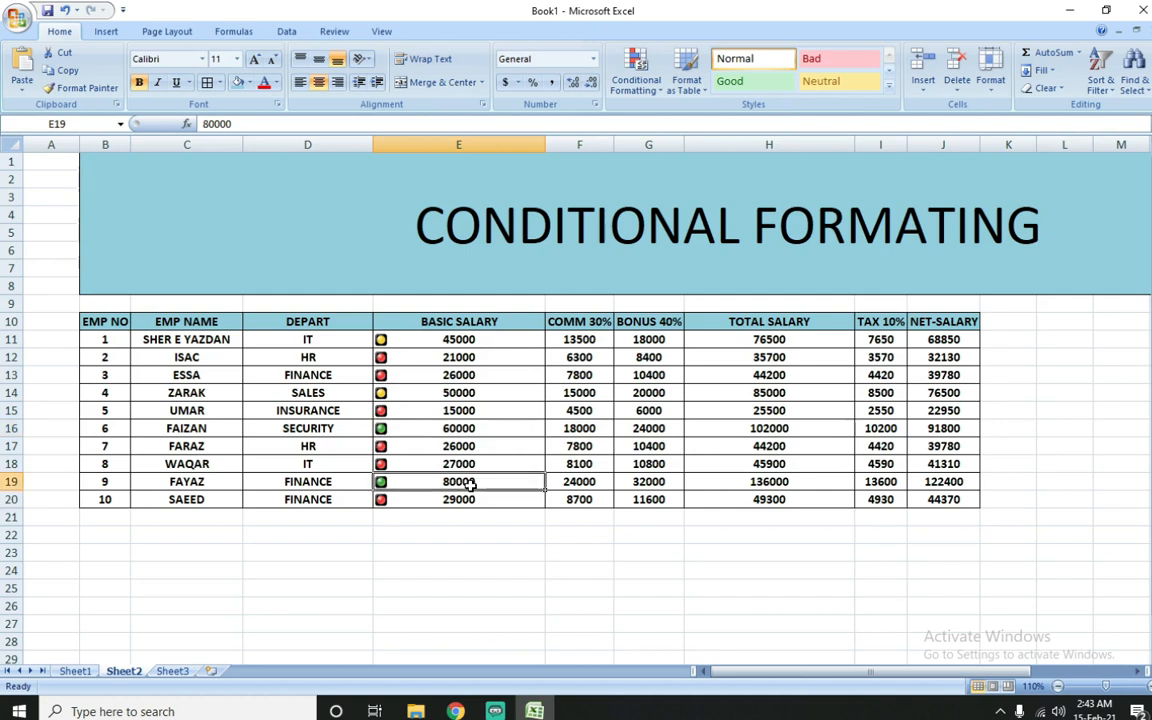
{"action": "left_click", "coordinate": [466, 464]}
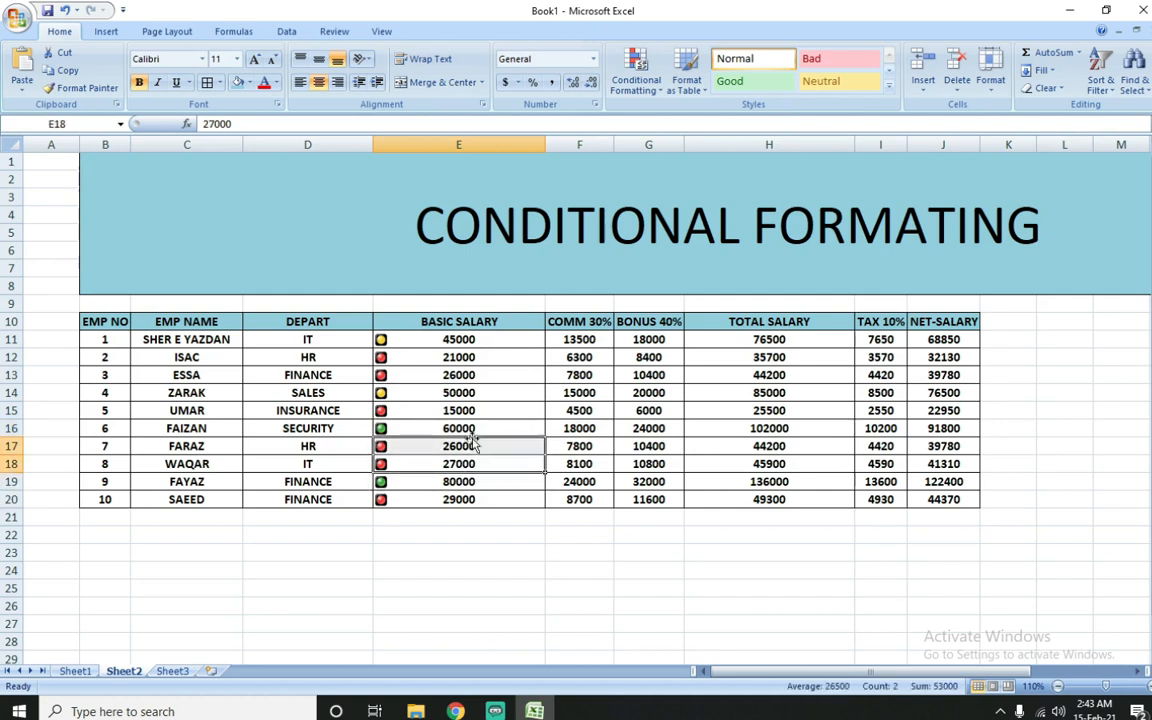
{"action": "left_click", "coordinate": [462, 375]}
Step: Set the basic salary in E12 to 55000 to test its traffic light icon
{"action": "left_click", "coordinate": [466, 358]}
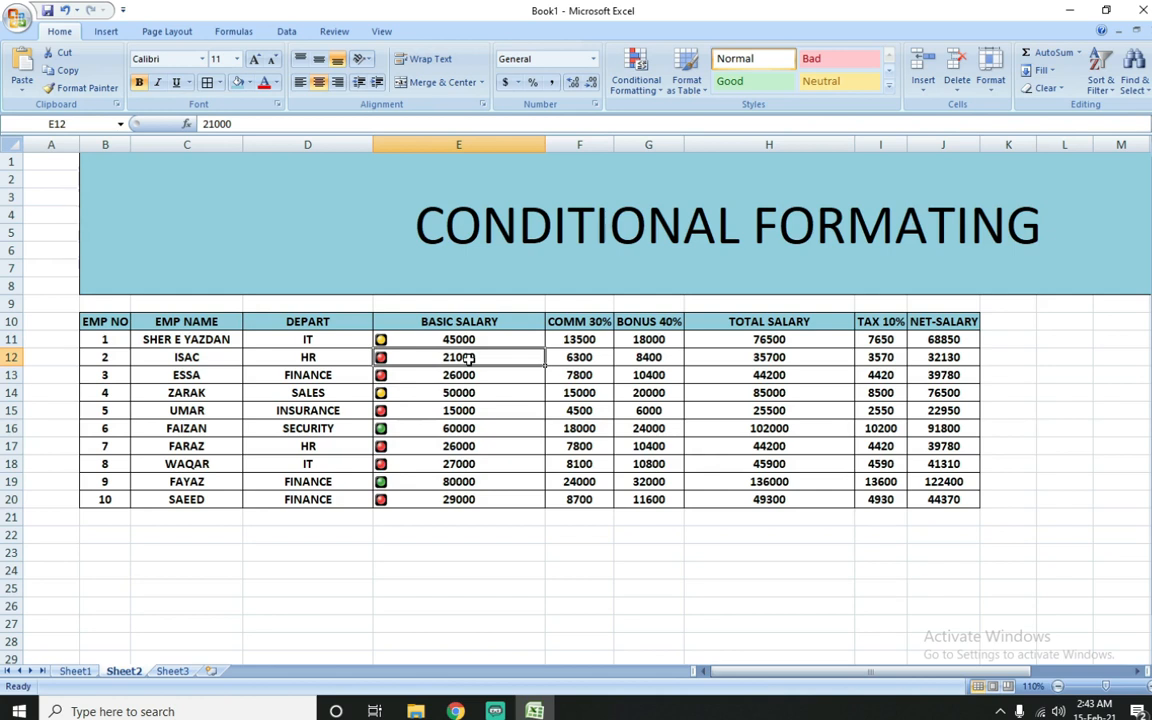
{"action": "type", "text": "55000"}
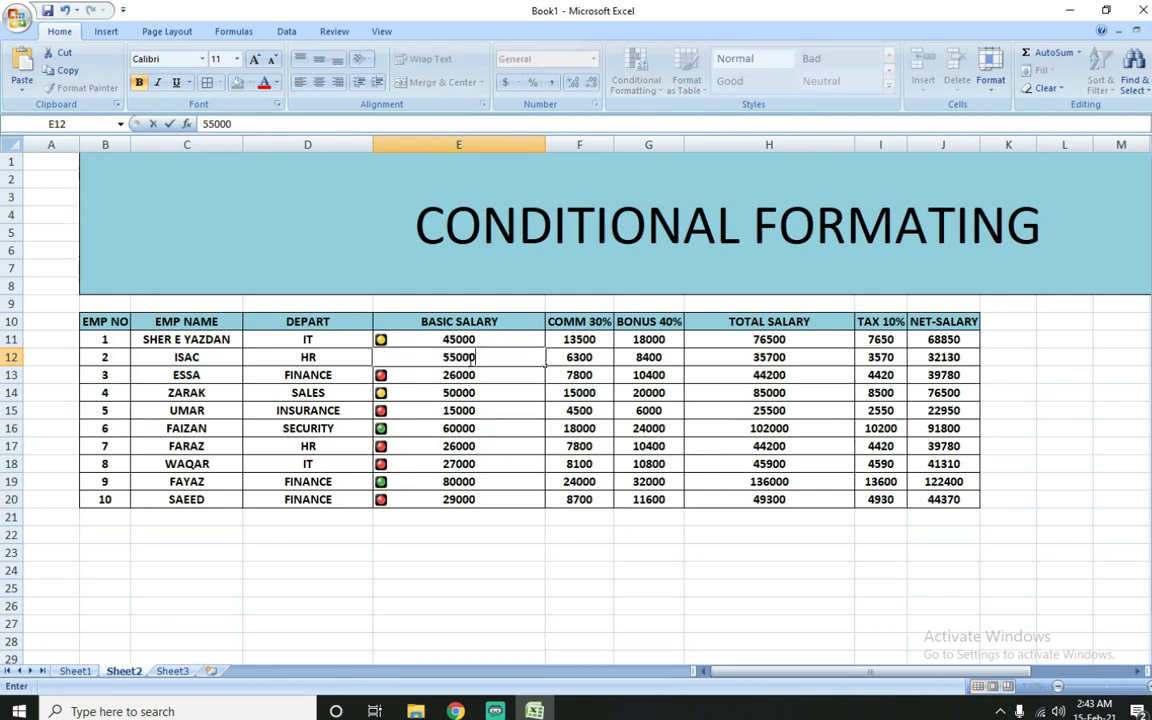
{"action": "key", "text": "Return"}
Step: Set the basic salary in E12 to 70000 and check its traffic light icon
{"action": "left_click", "coordinate": [467, 357]}
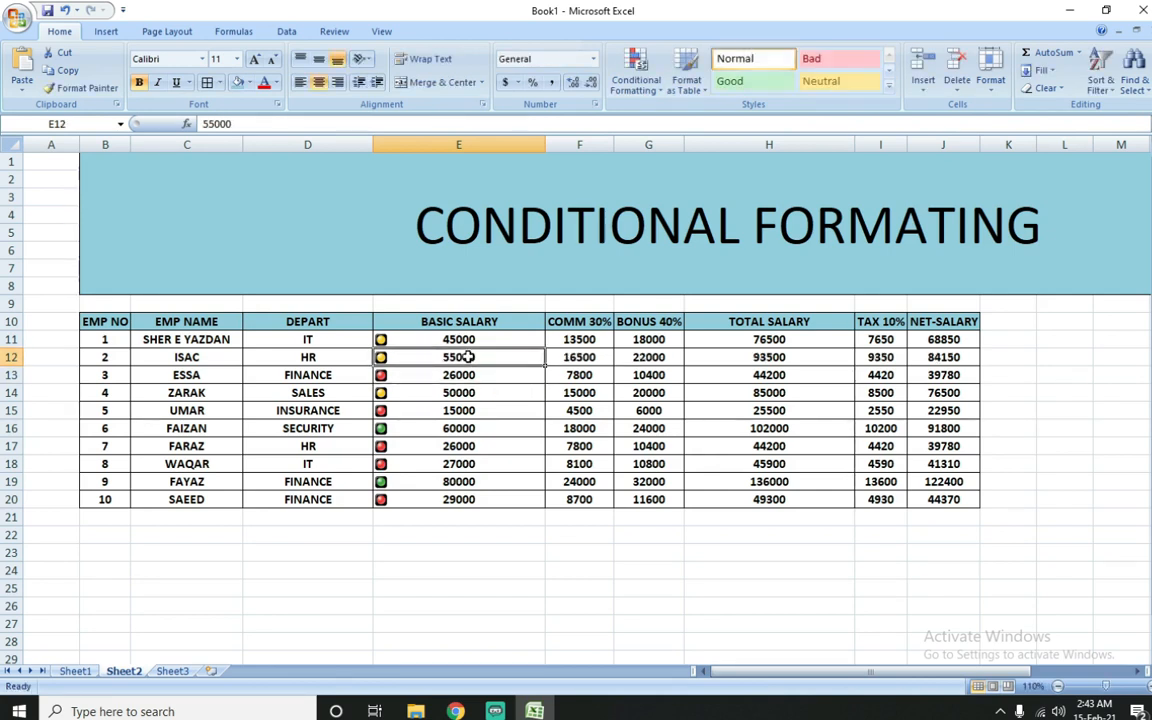
{"action": "type", "text": "70"}
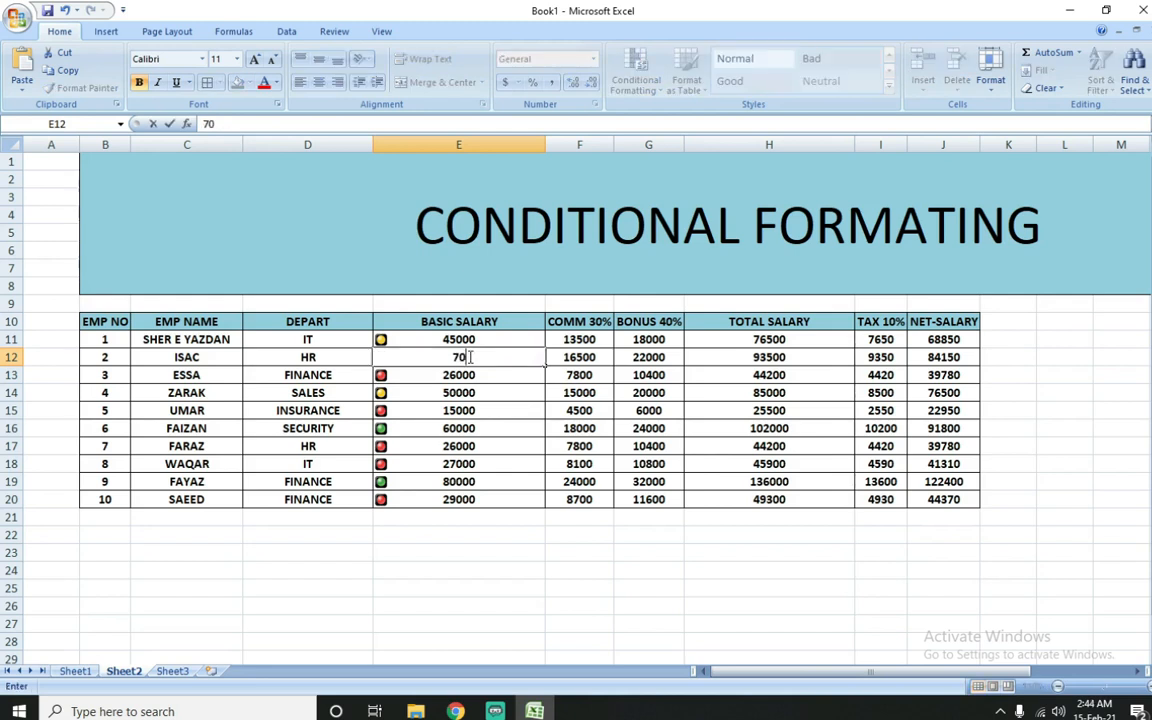
{"action": "type", "text": "000"}
{"action": "key", "text": "Return"}
{"action": "left_click", "coordinate": [463, 351]}
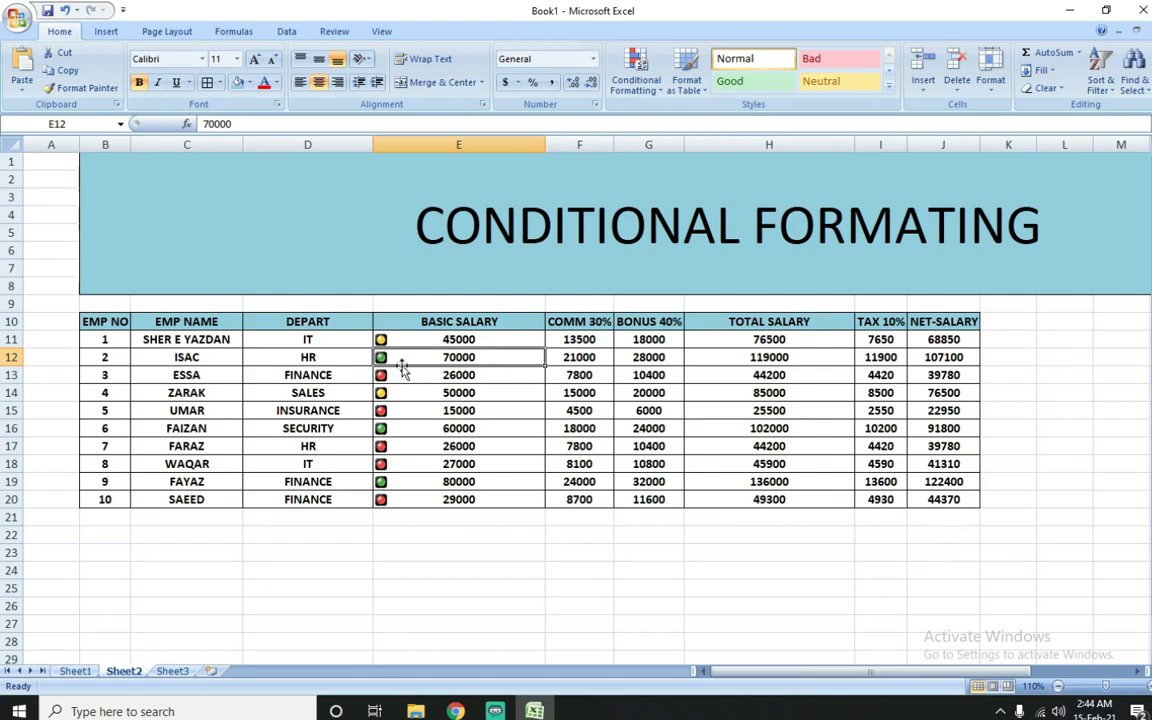
{"action": "left_click_drag", "start_coordinate": [449, 337], "coordinate": [463, 502]}
{"action": "left_click", "coordinate": [463, 498]}
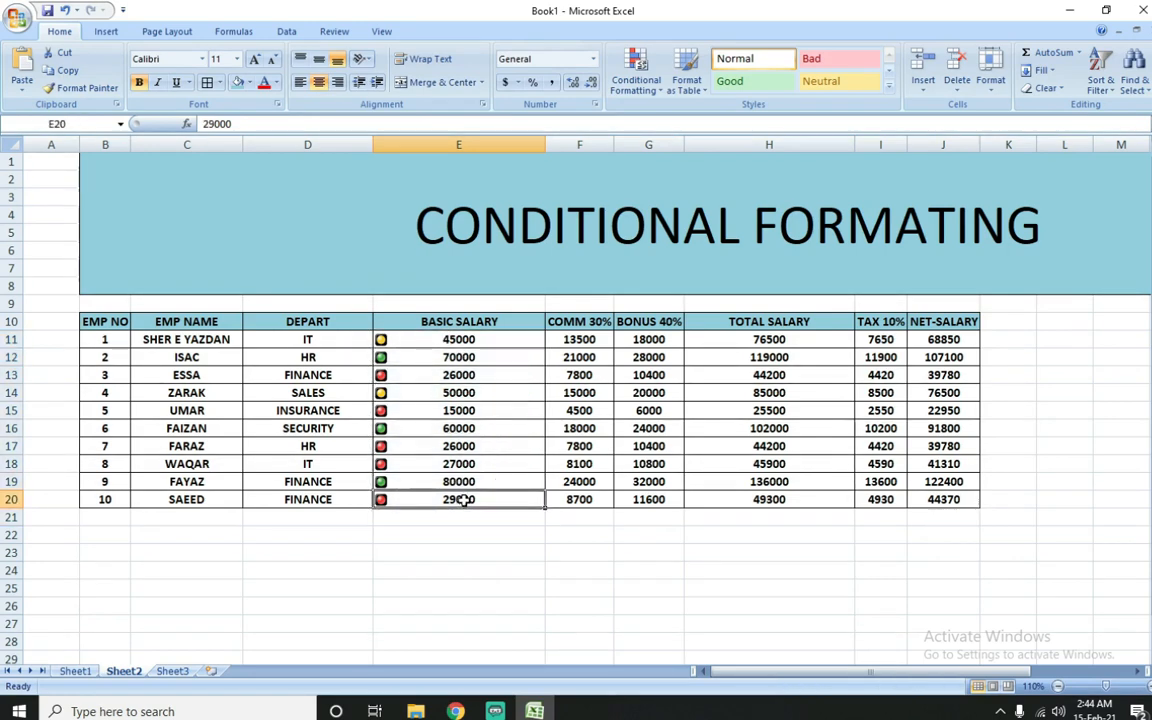
{"action": "key", "text": "F2"}
{"action": "left_click", "coordinate": [458, 556]}
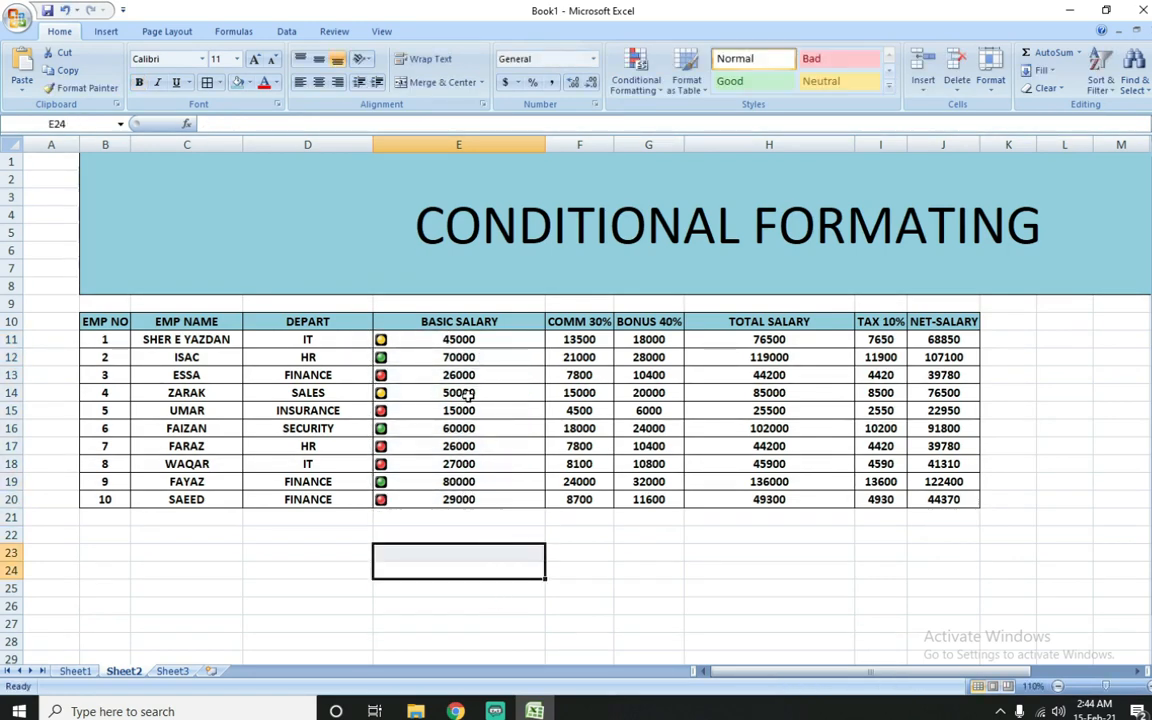
Step: Clear the traffic light icon set rule from the basic salaries in E11:E20
{"action": "left_click_drag", "start_coordinate": [488, 337], "coordinate": [498, 502]}
{"action": "left_click", "coordinate": [636, 80]}
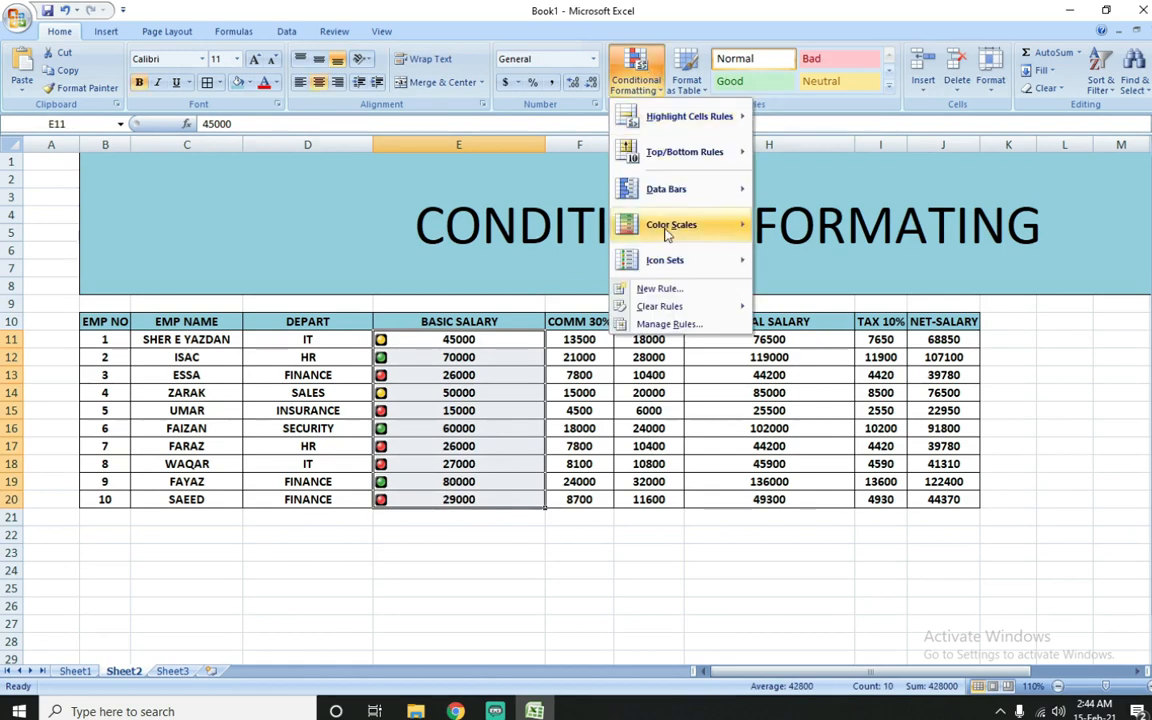
{"action": "mouse_move", "coordinate": [662, 306]}
{"action": "left_click", "coordinate": [791, 308]}
Step: Apply the four-level rating bars icon set to the basic salaries in E11:E20 and check the icons in E12 and E15
{"action": "left_click", "coordinate": [636, 78]}
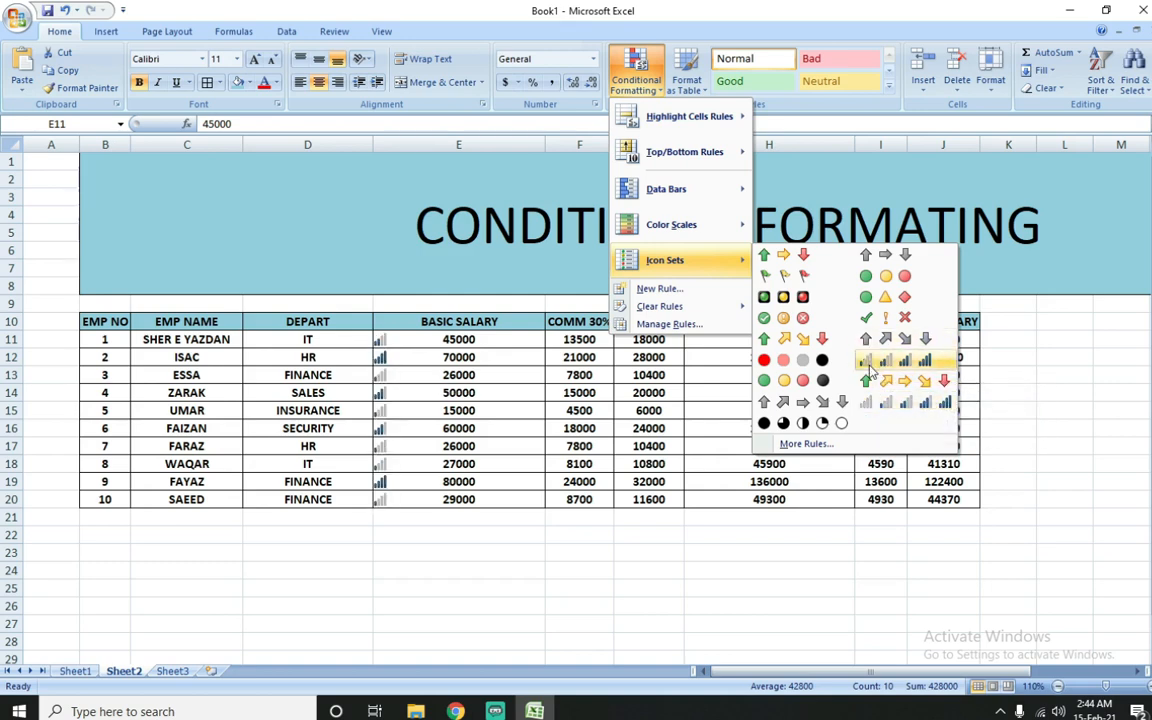
{"action": "left_click", "coordinate": [869, 366]}
{"action": "left_click", "coordinate": [412, 362]}
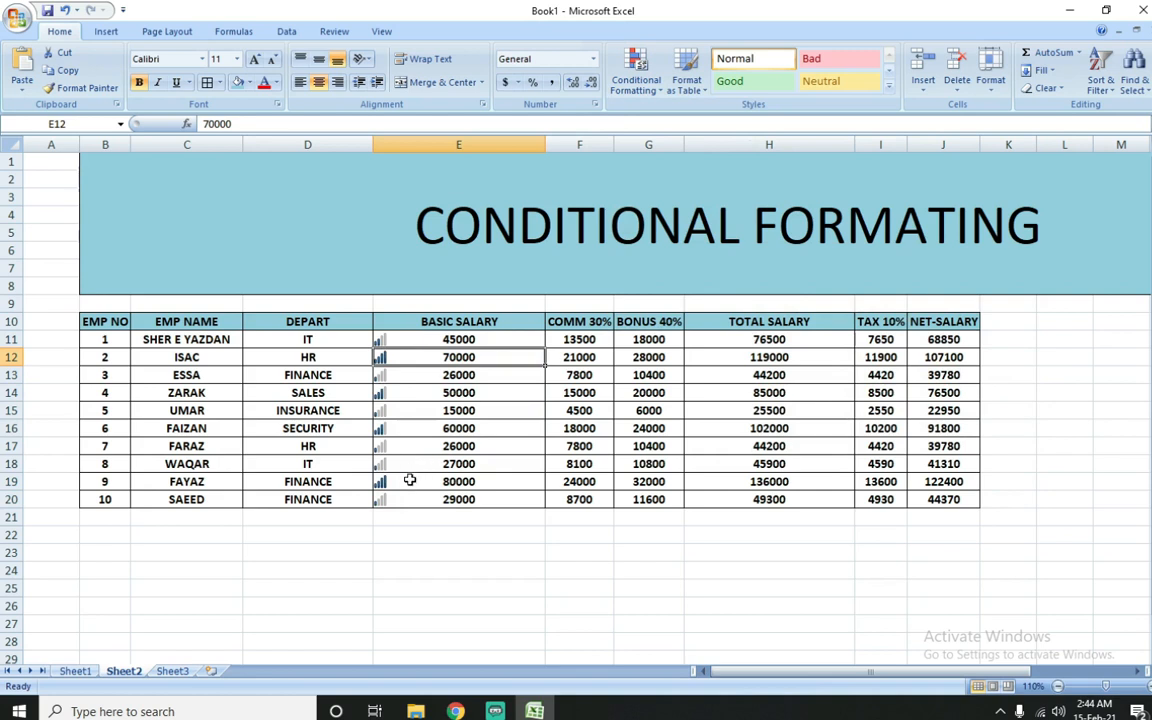
{"action": "left_click", "coordinate": [429, 413]}
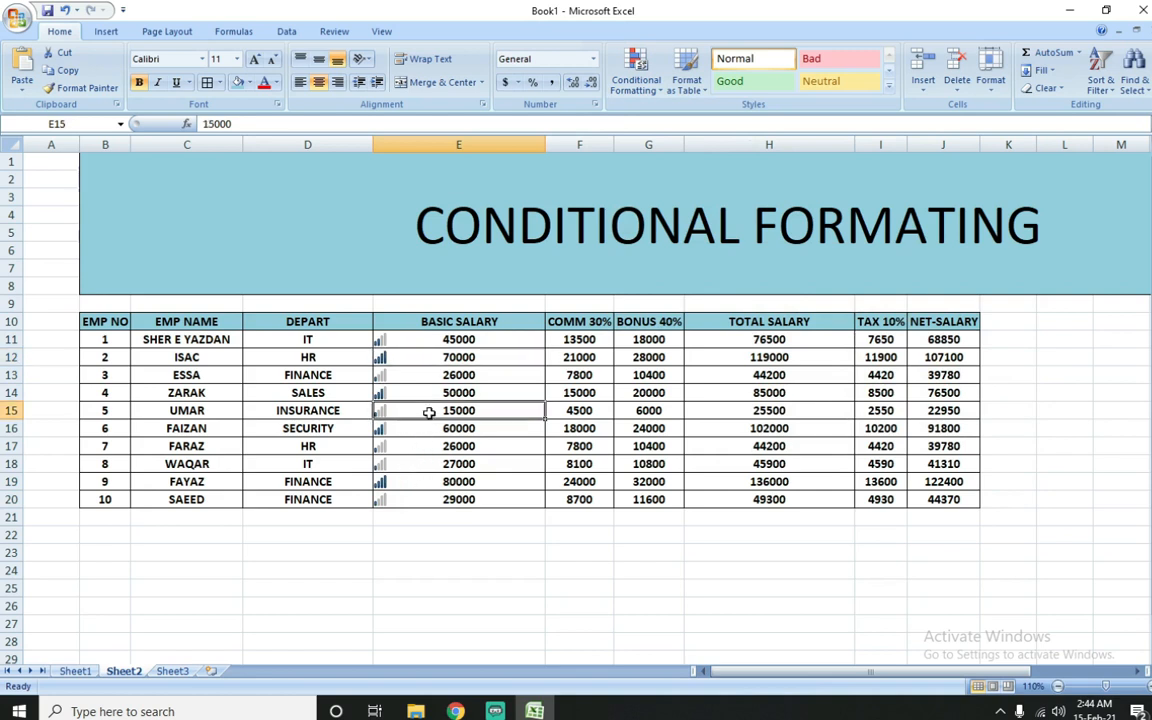
{"action": "left_click", "coordinate": [432, 360]}
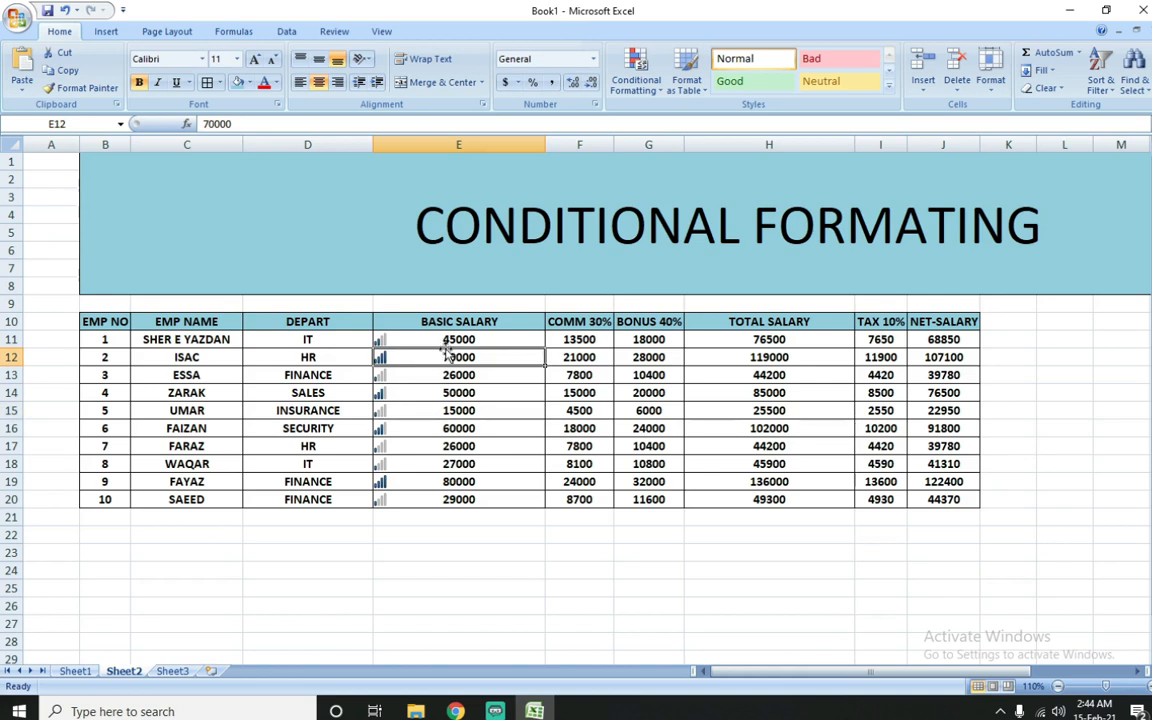
Step: Set the basic salary in E11 to 90000 and check its rating bars icon
{"action": "left_click", "coordinate": [455, 340]}
{"action": "type", "text": "90000"}
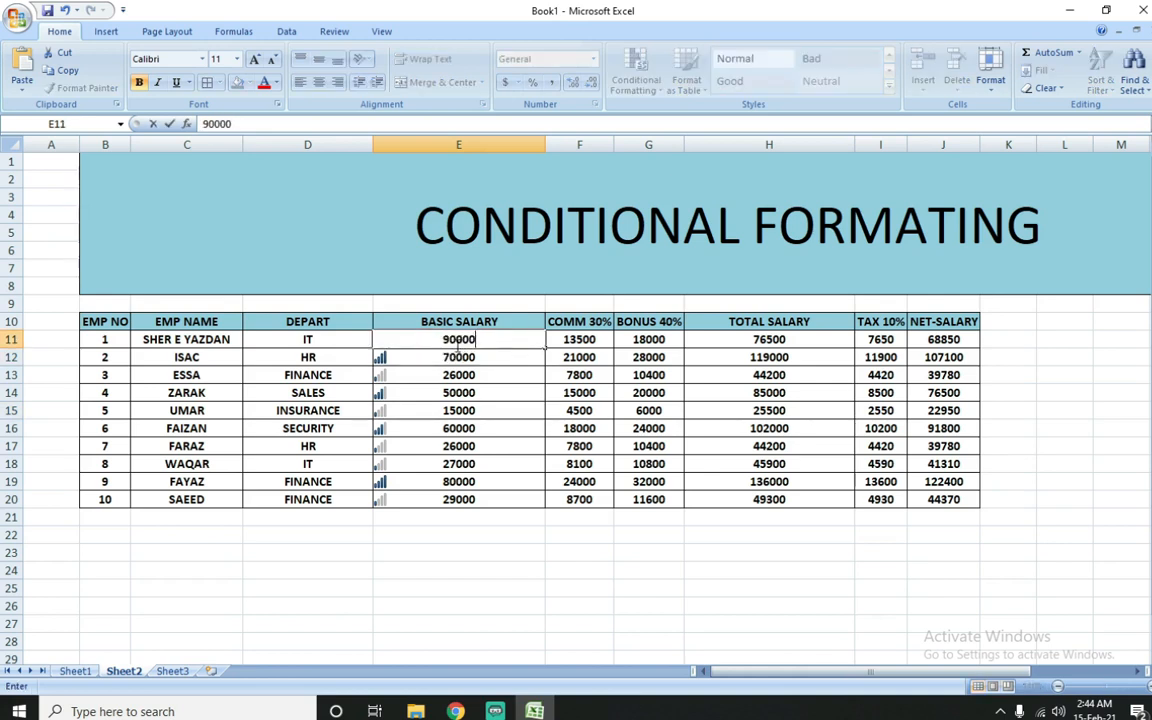
{"action": "key", "text": "Return"}
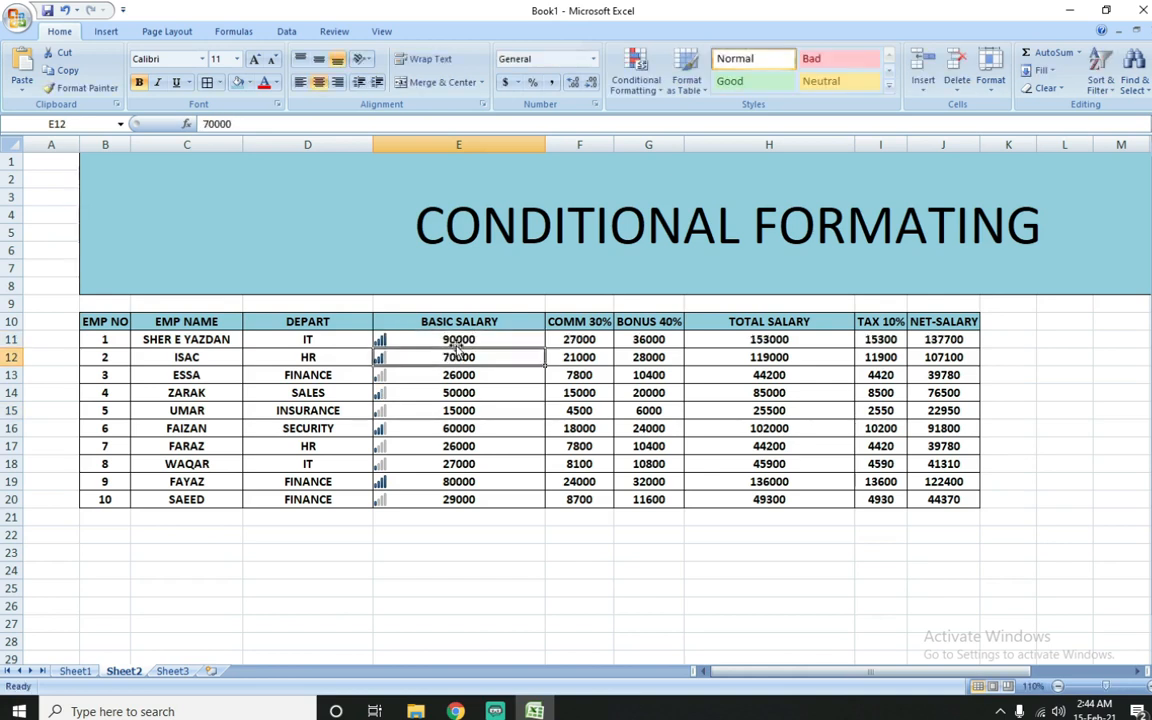
{"action": "left_click", "coordinate": [400, 341]}
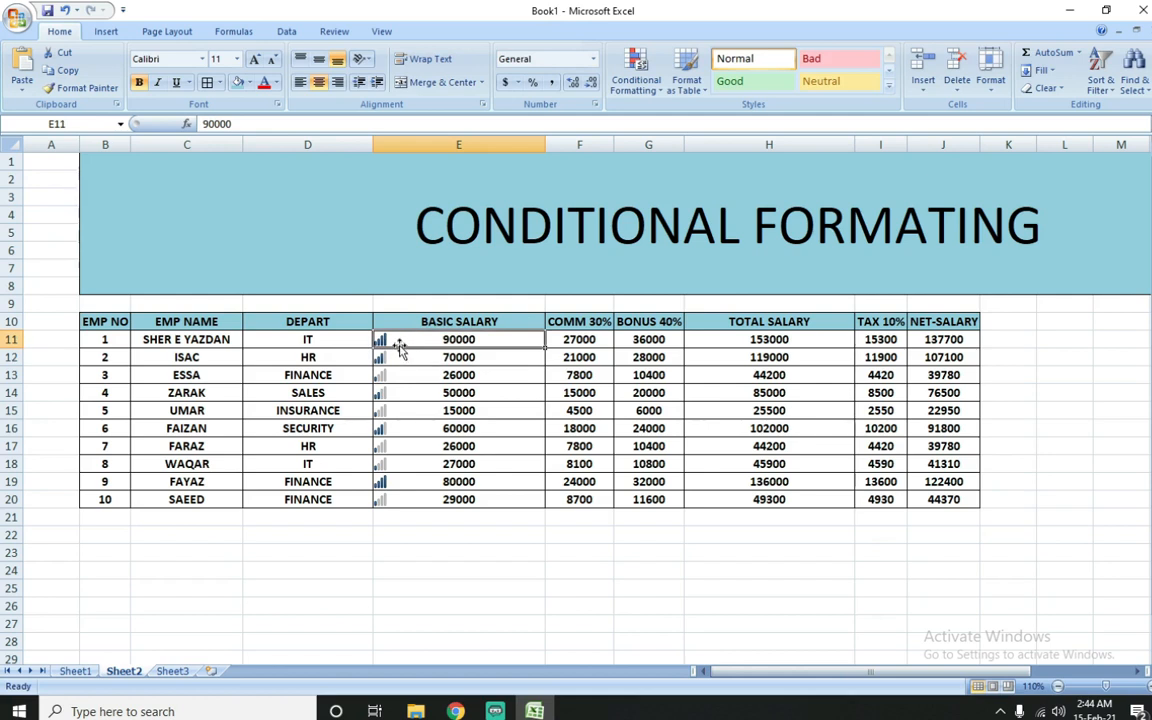
Step: Clear all conditional formatting rules from the entire sheet
{"action": "left_click_drag", "start_coordinate": [419, 338], "coordinate": [432, 499]}
{"action": "left_click", "coordinate": [637, 80]}
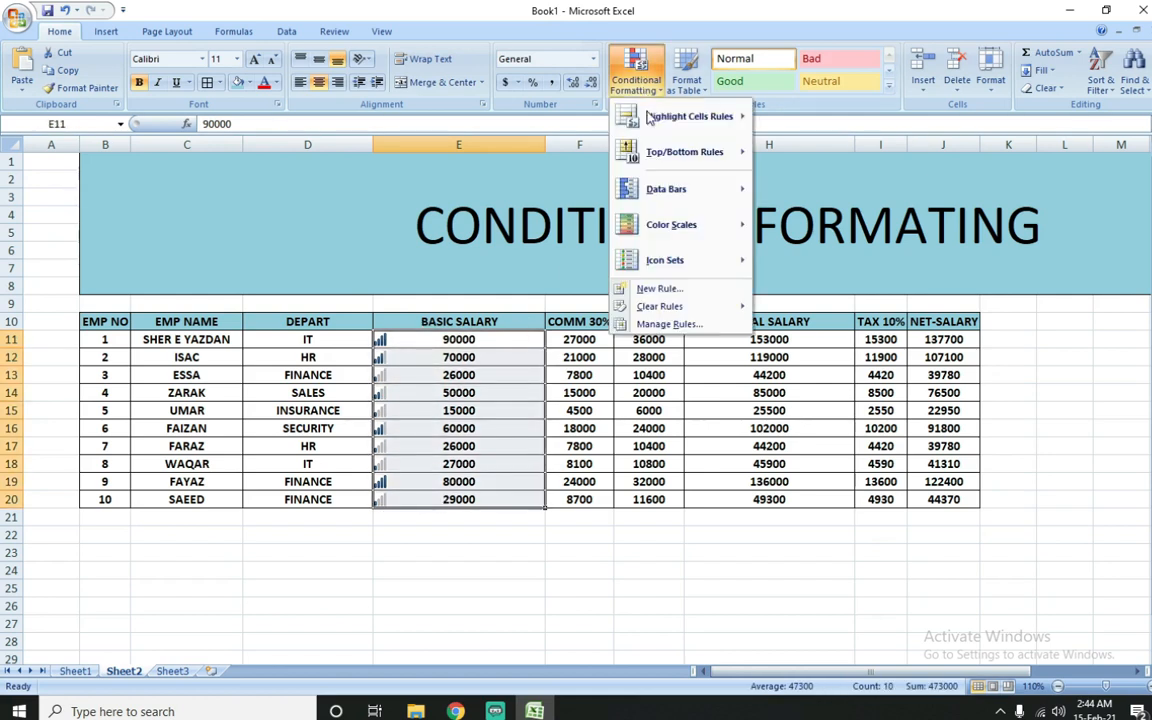
{"action": "mouse_move", "coordinate": [686, 306]}
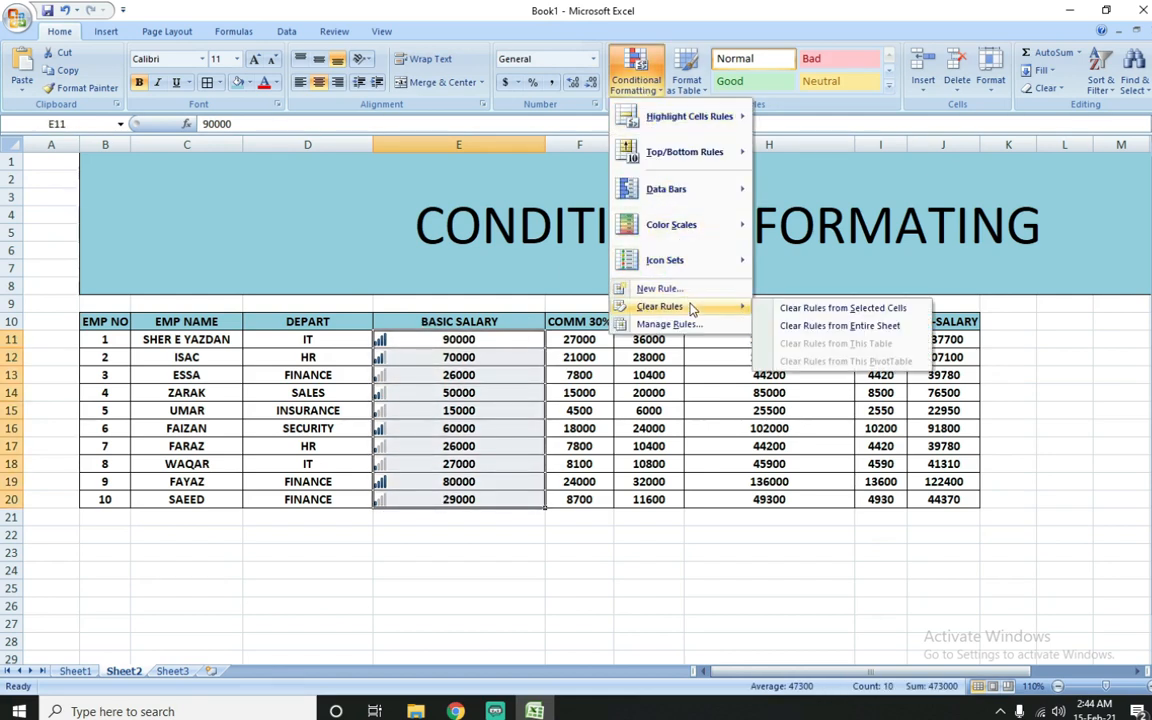
{"action": "left_click", "coordinate": [777, 327]}
{"action": "left_click", "coordinate": [378, 391]}
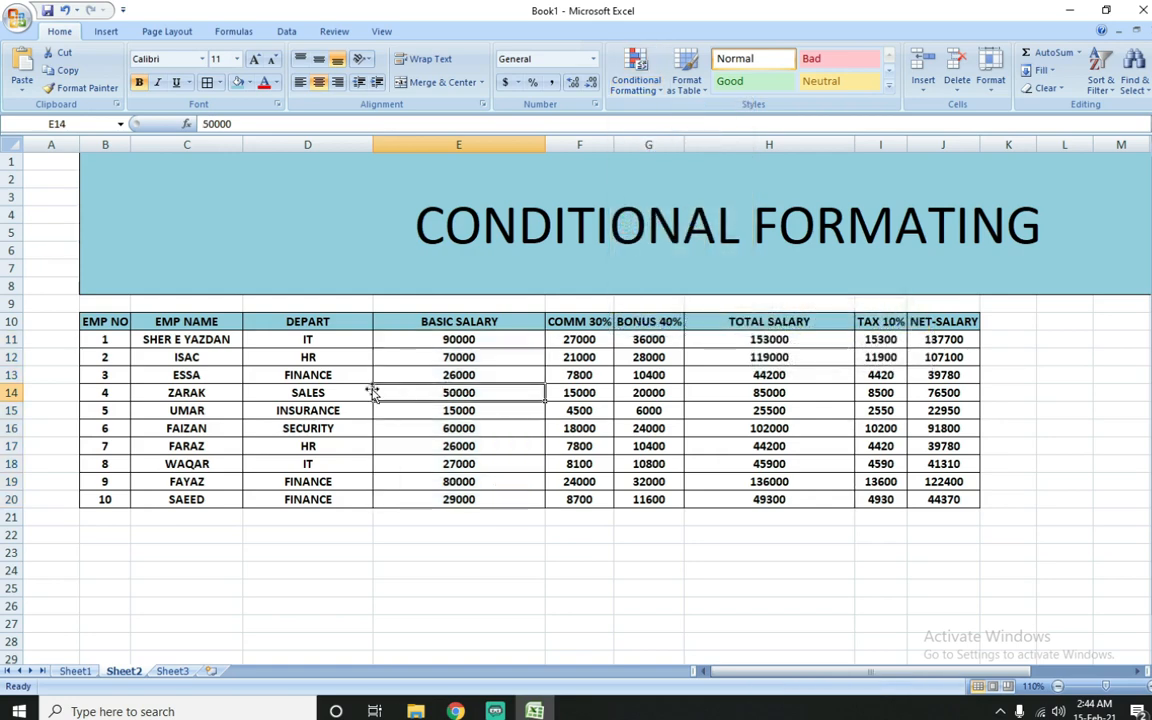